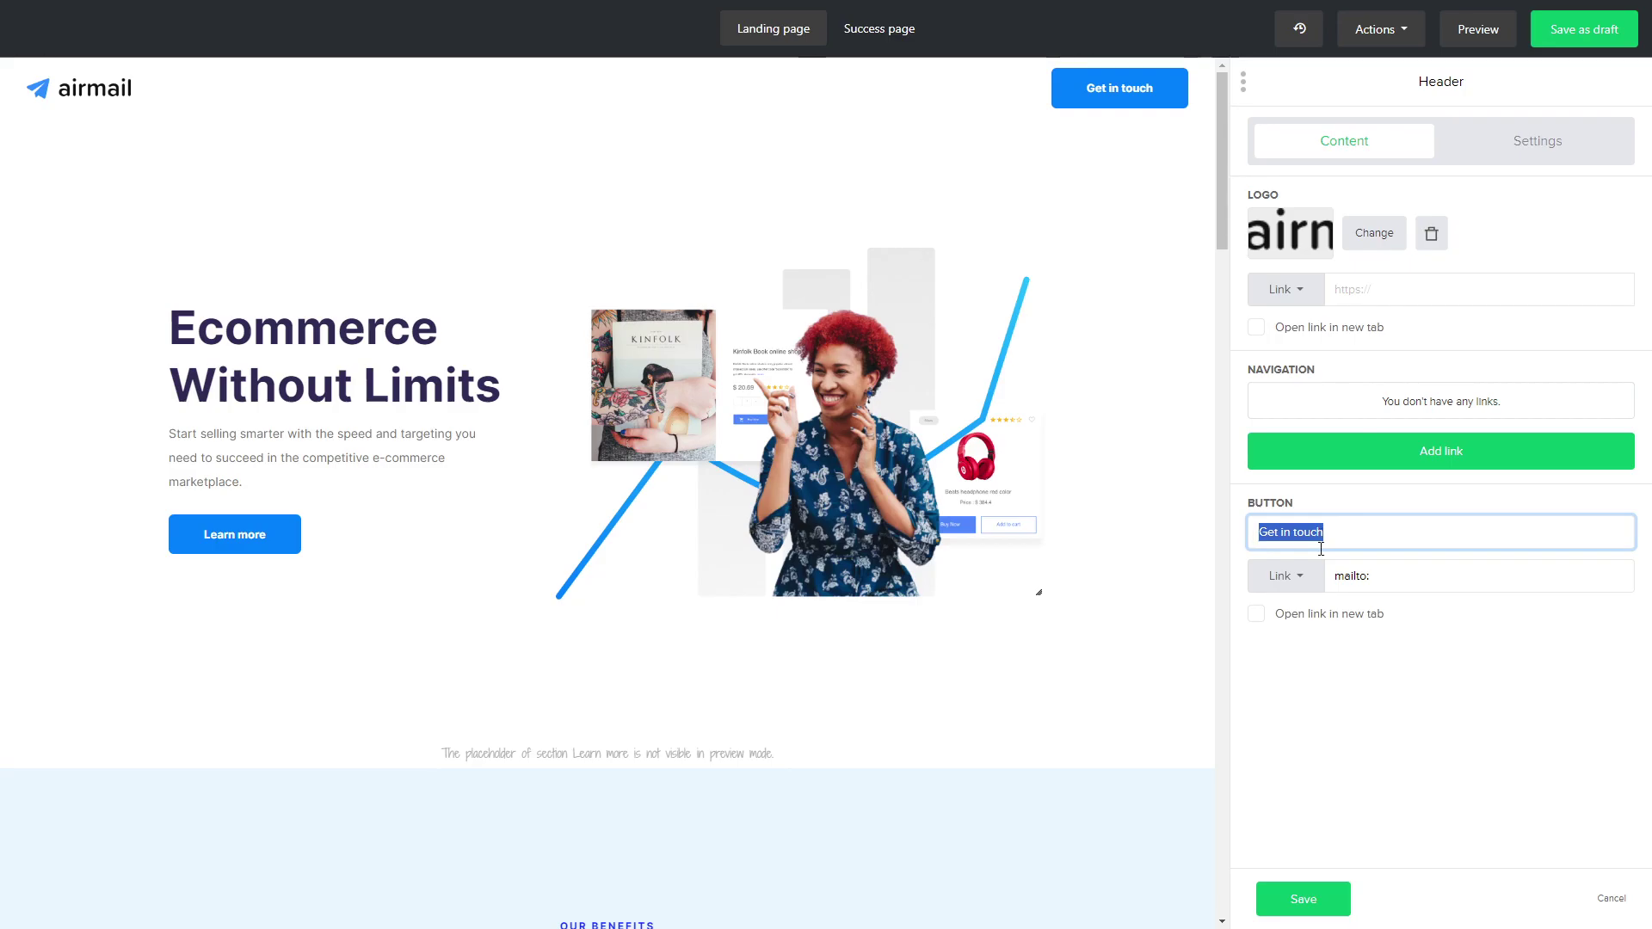
- Label the header button GET STARTED and point its mailto link to the business e-mail address
type("GET STARTED")
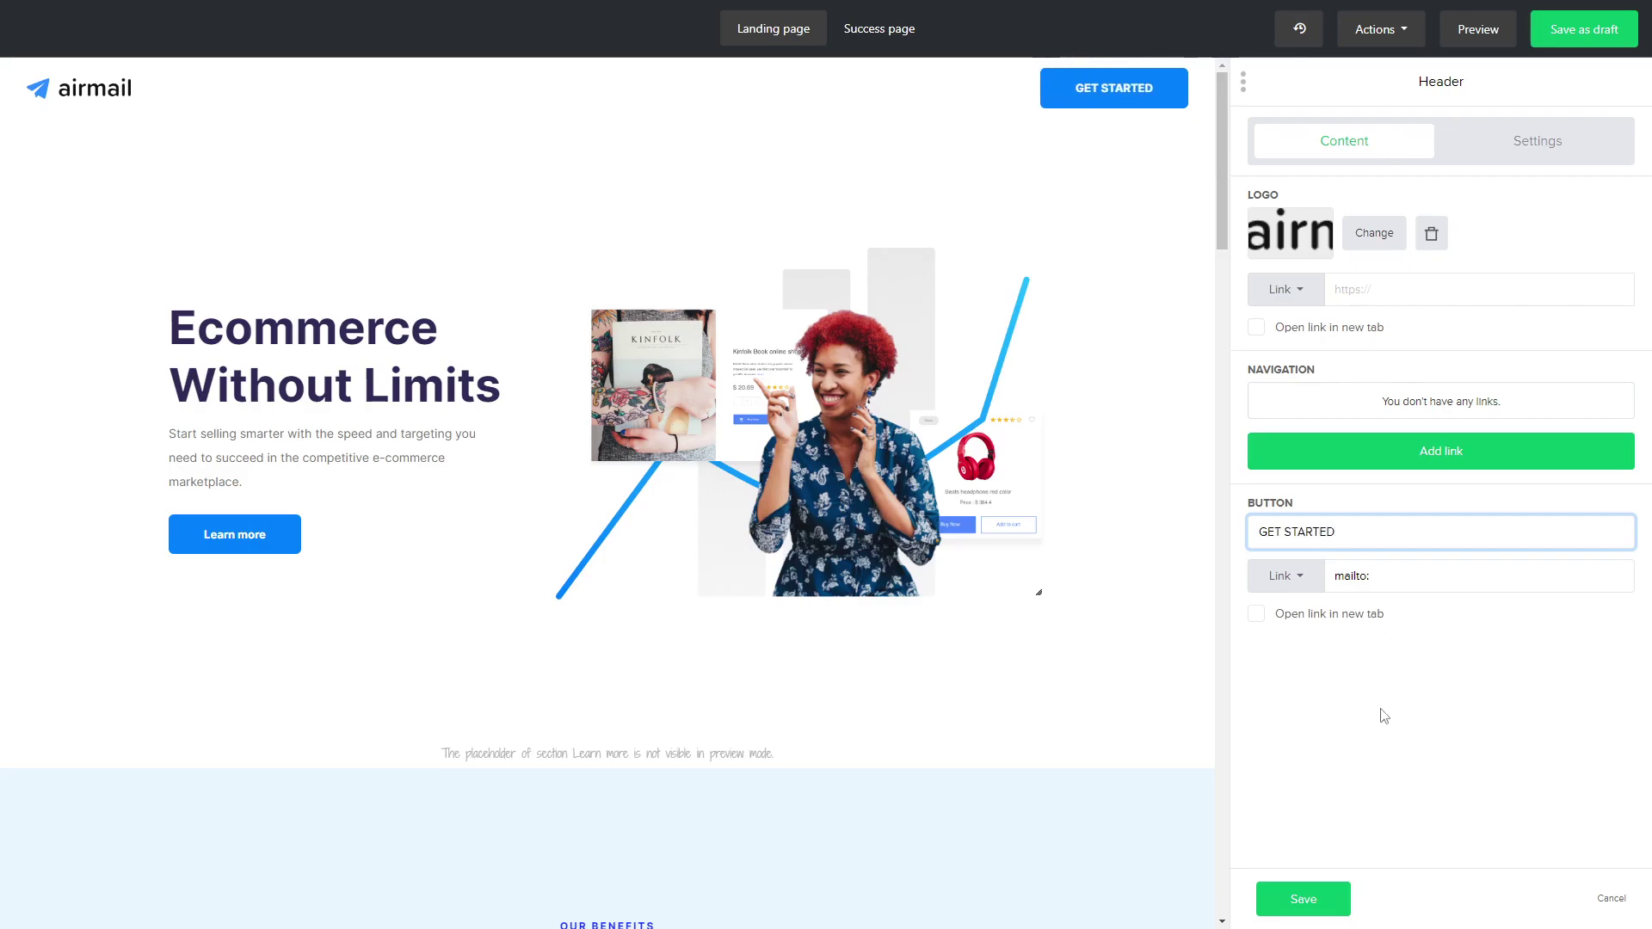
left_click(1387, 651)
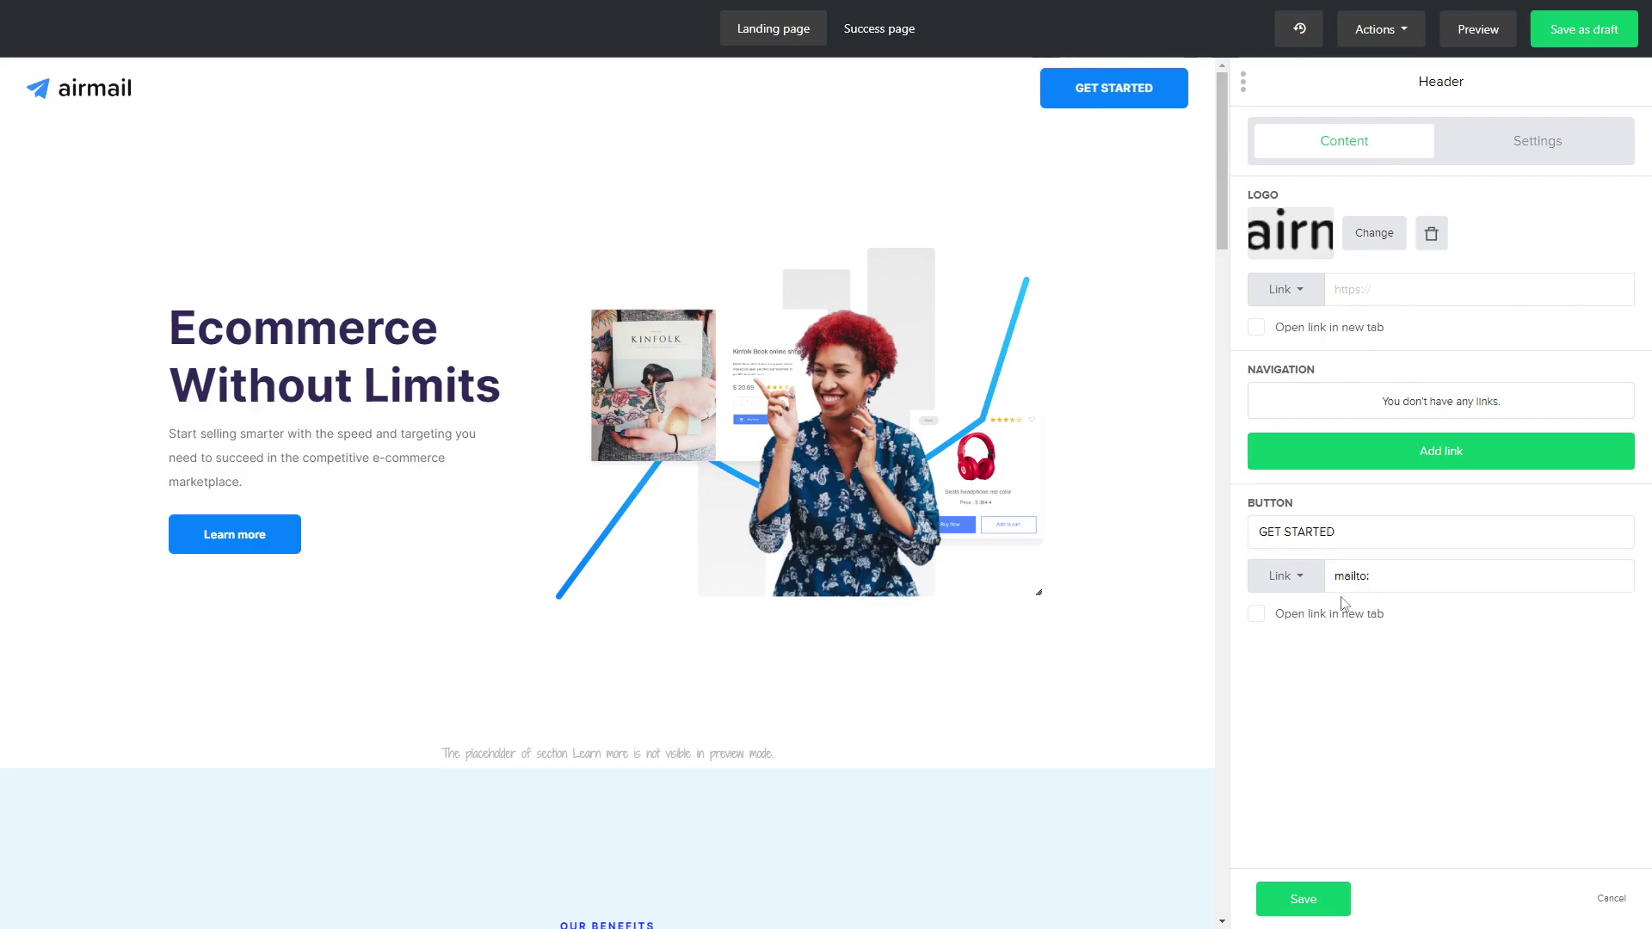
left_click(1399, 582)
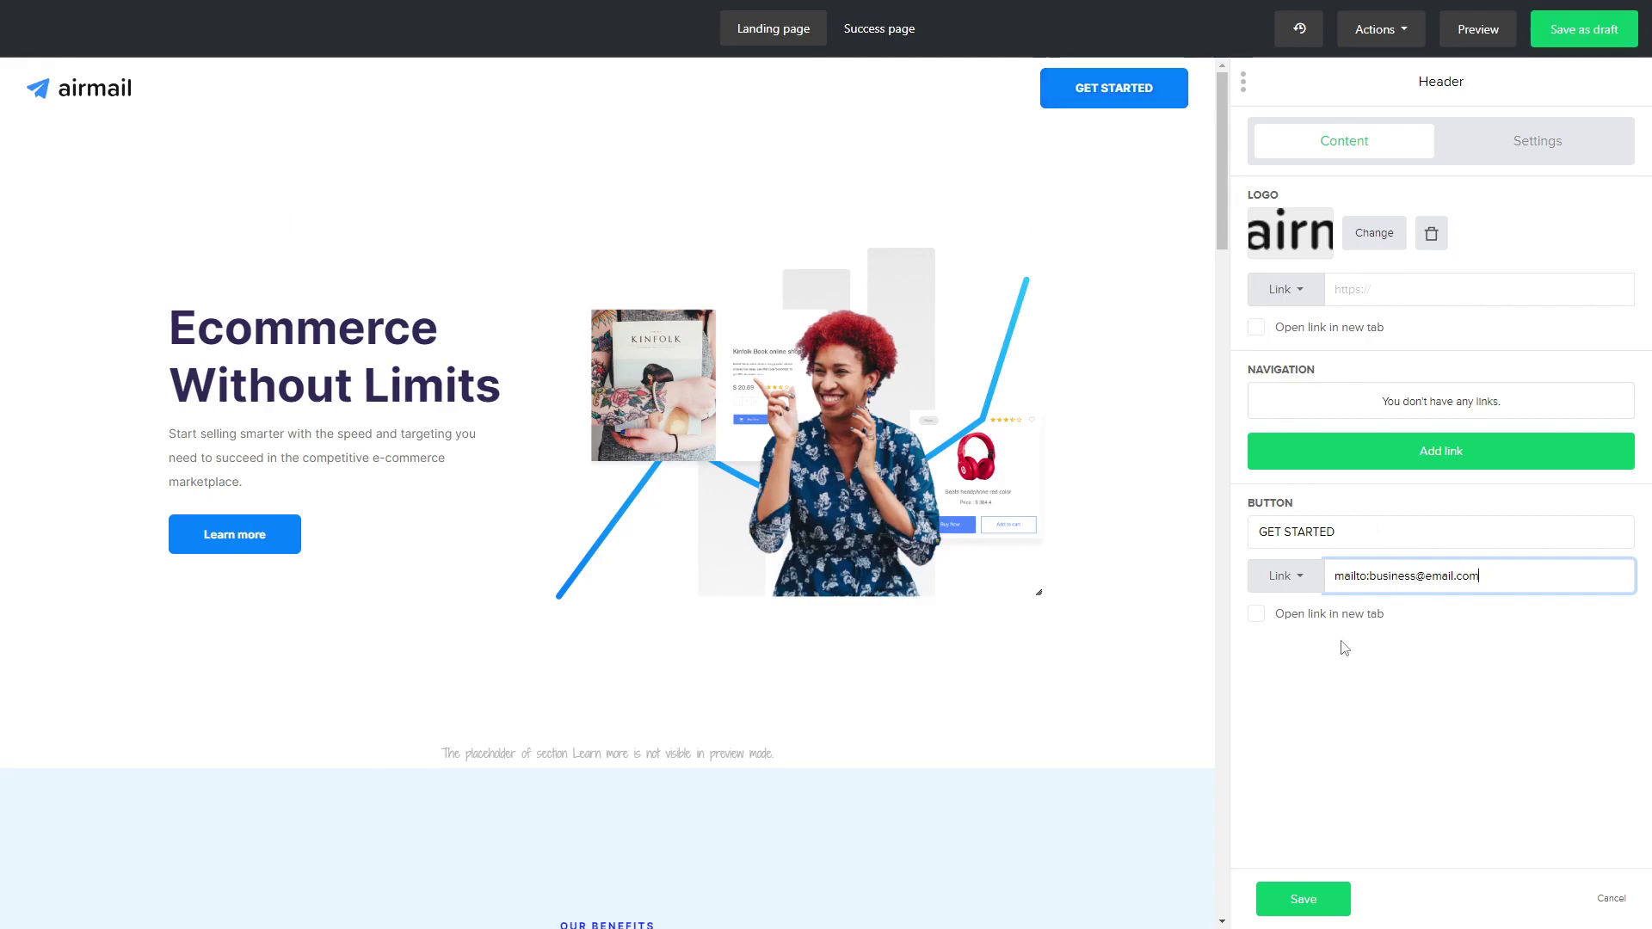
left_click_drag(1505, 581, 1370, 581)
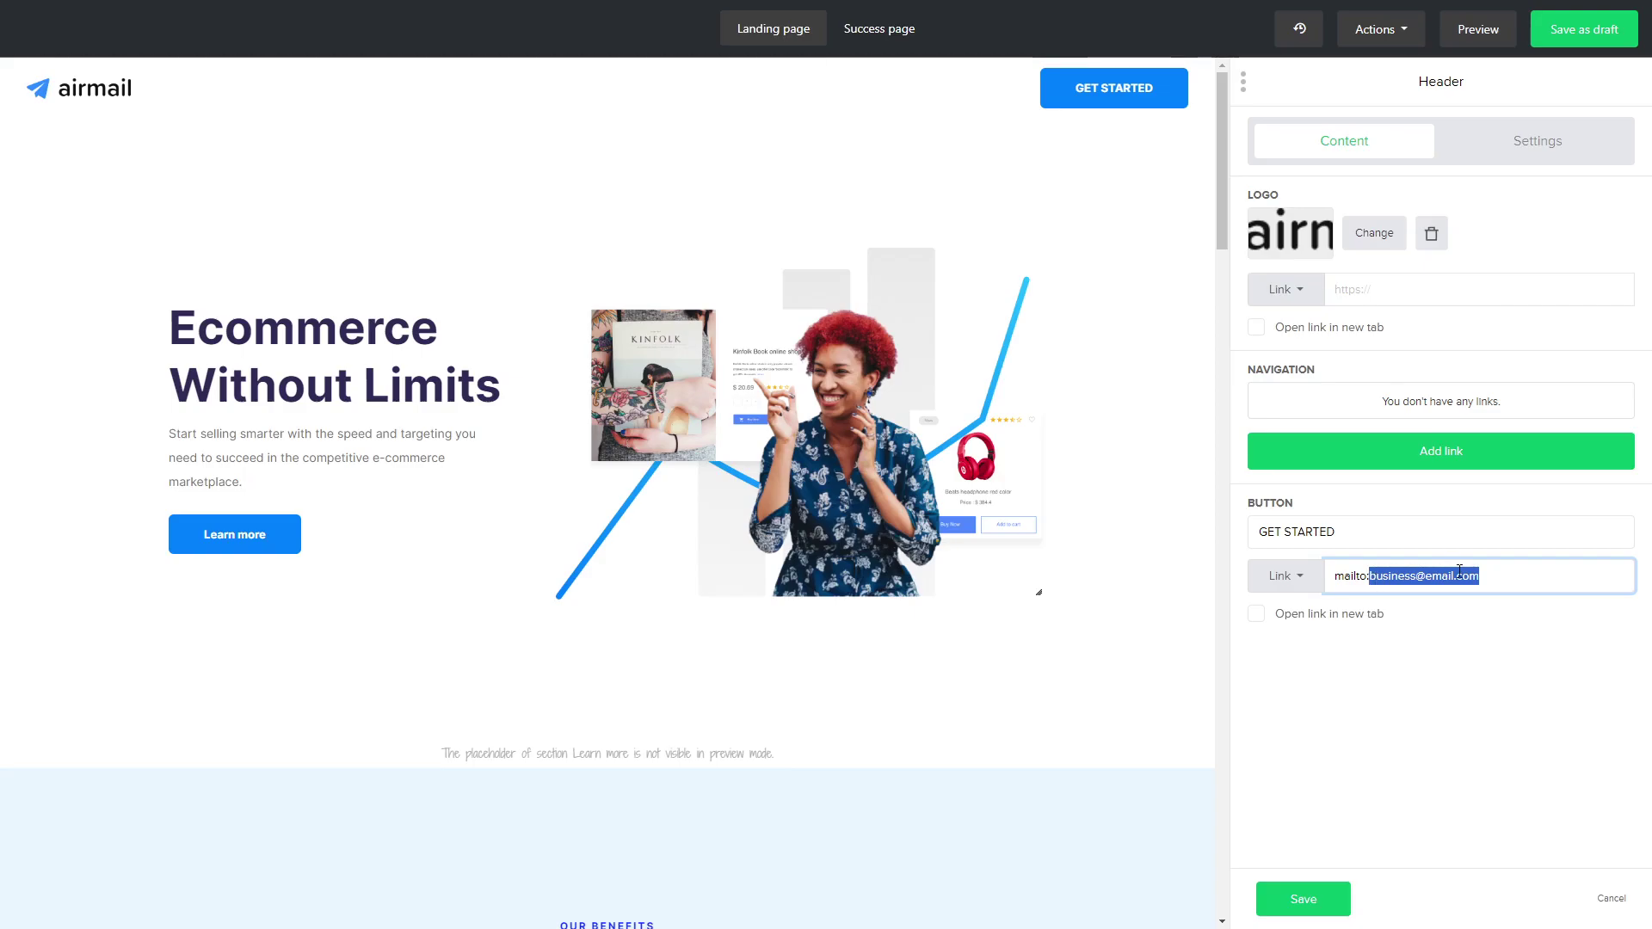
left_click_drag(1482, 576, 1373, 582)
left_click_drag(1481, 575, 1342, 591)
left_click(1367, 578)
key("shift+Left")
key("shift+Left")
- Make the header button's link open in a new tab and save the header settings
left_click(1257, 615)
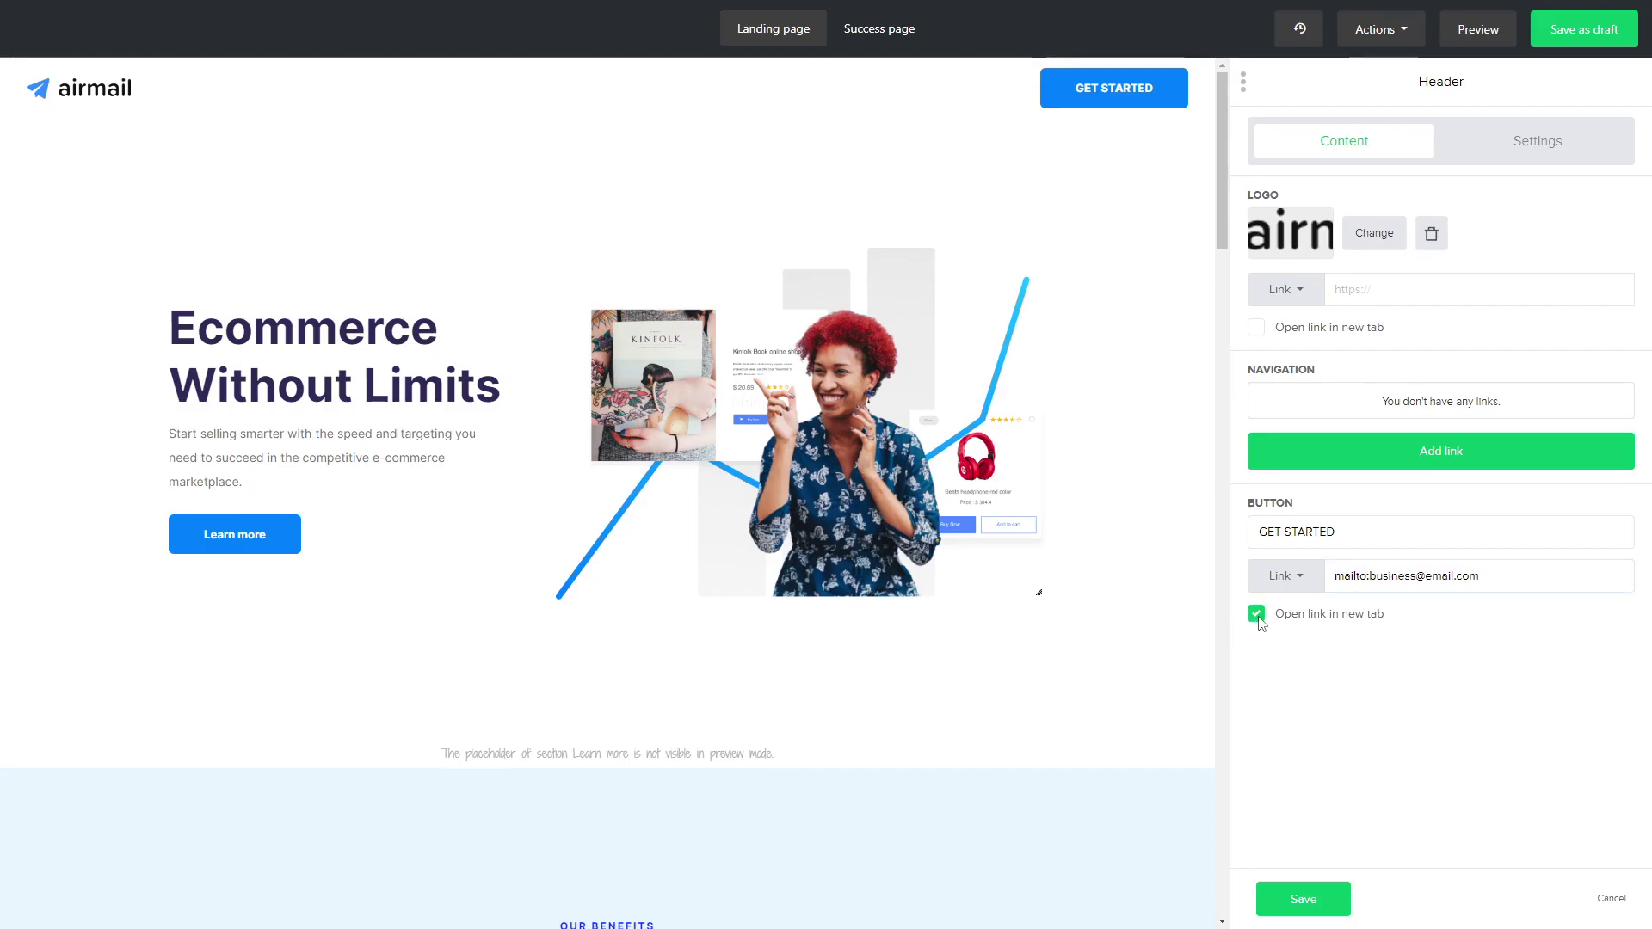
left_click(1290, 583)
left_click(1419, 688)
left_click(1295, 898)
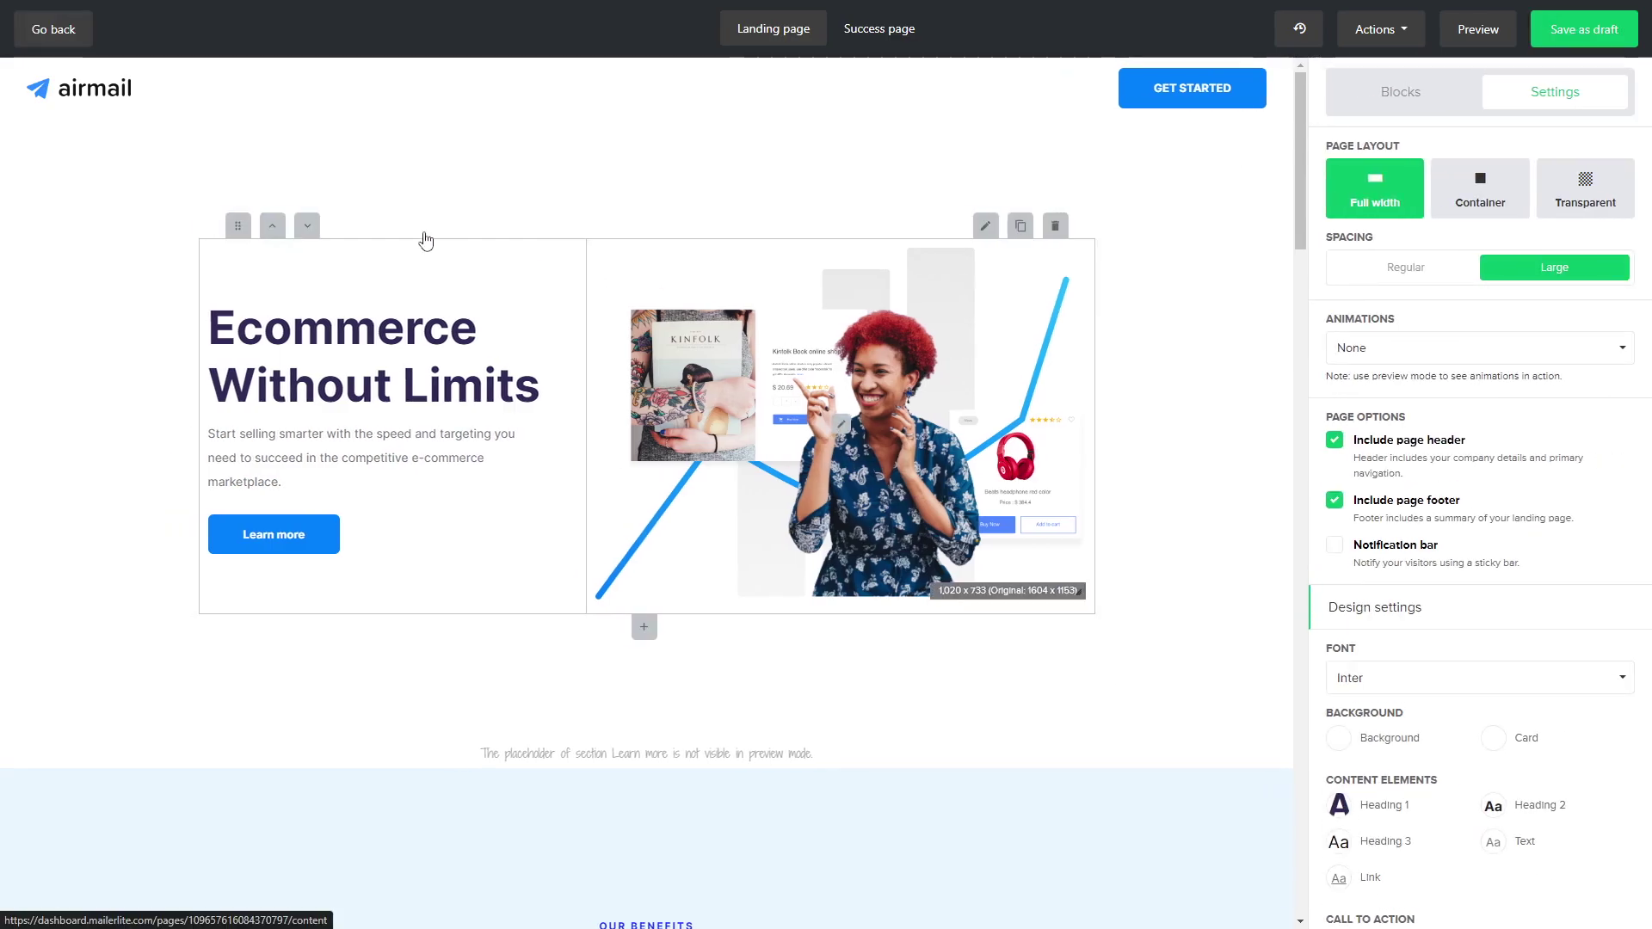
- Replace the hero section's heading with "Boost your Ecommerce Sales!"
triple_click(345, 355)
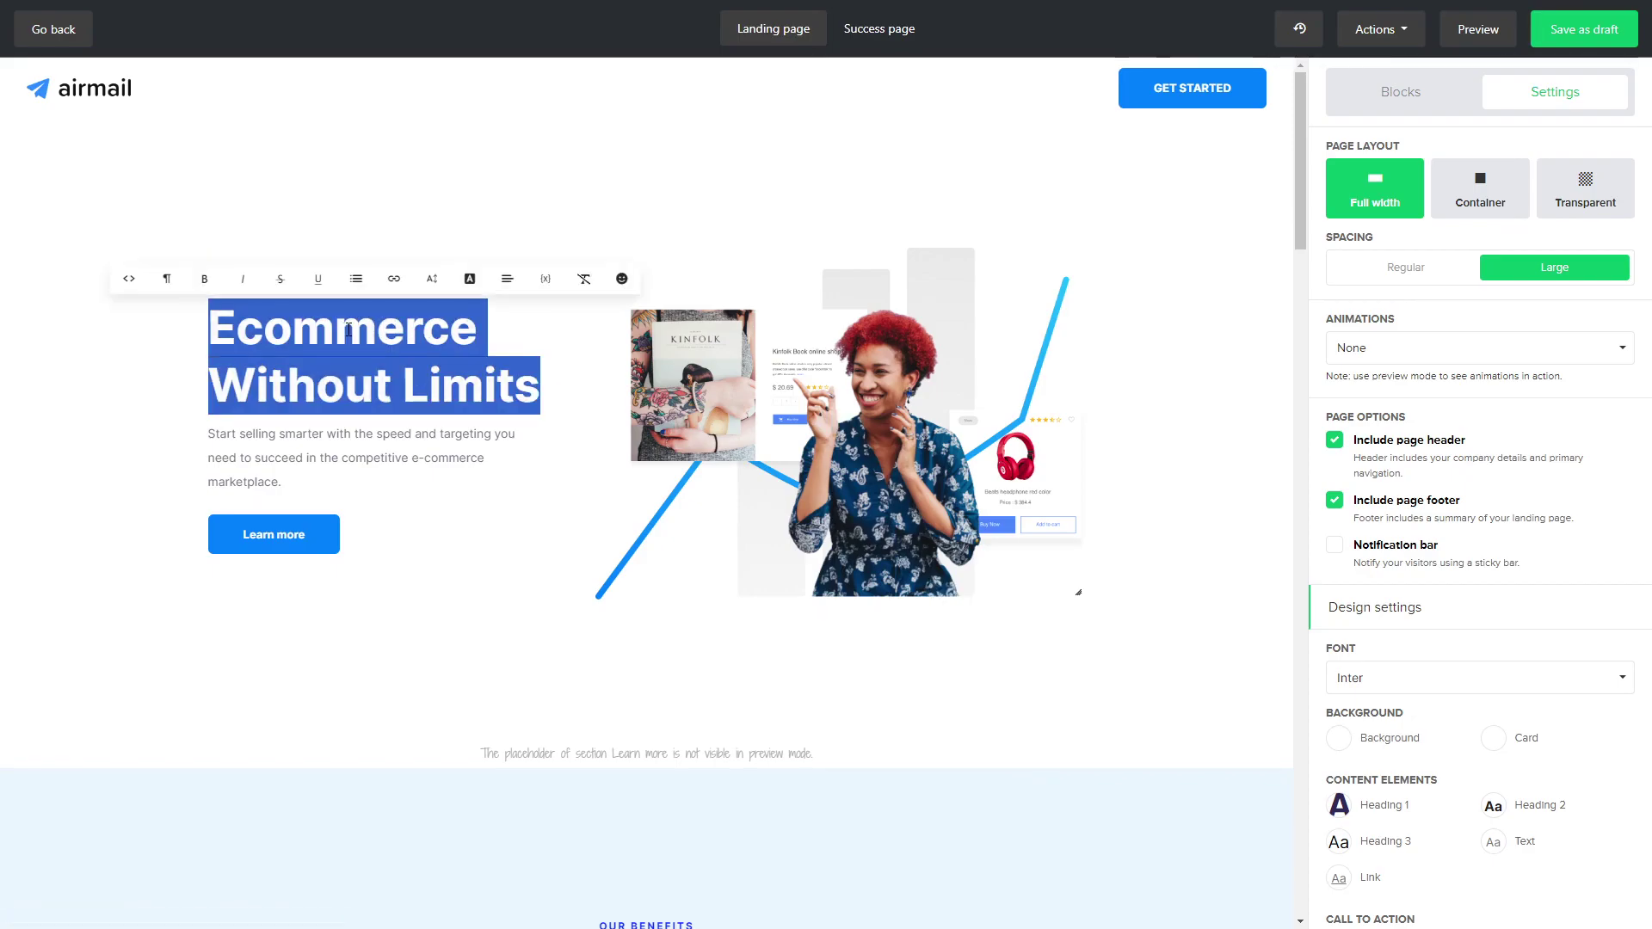
left_click(345, 383)
triple_click(351, 320)
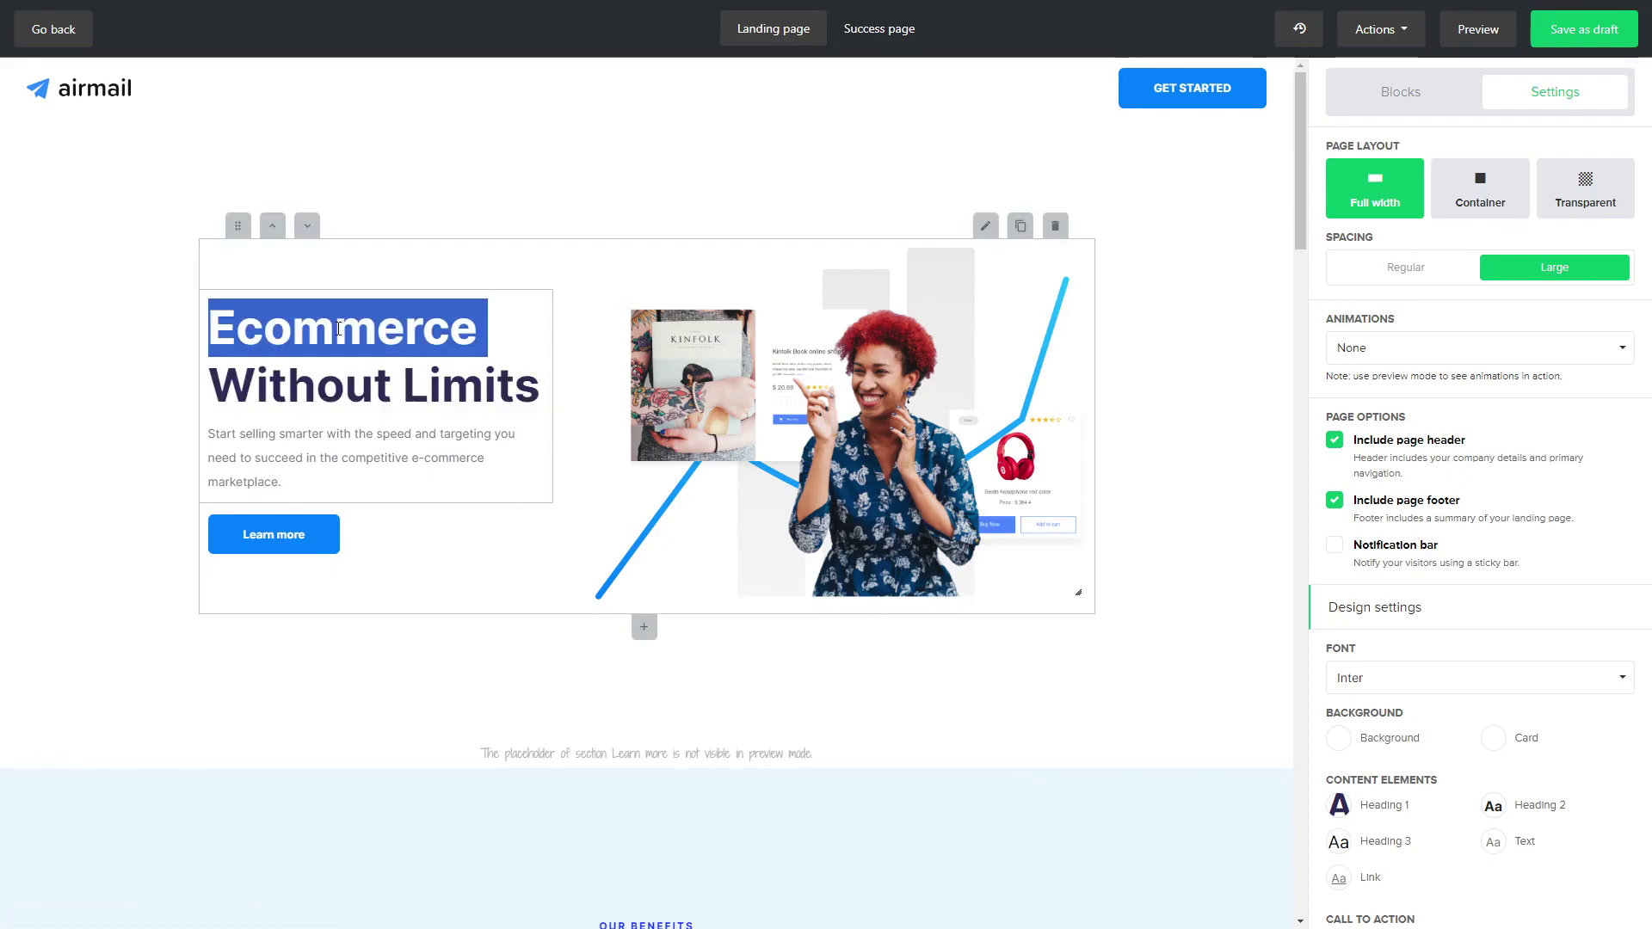
left_click(345, 344)
double_click(332, 363)
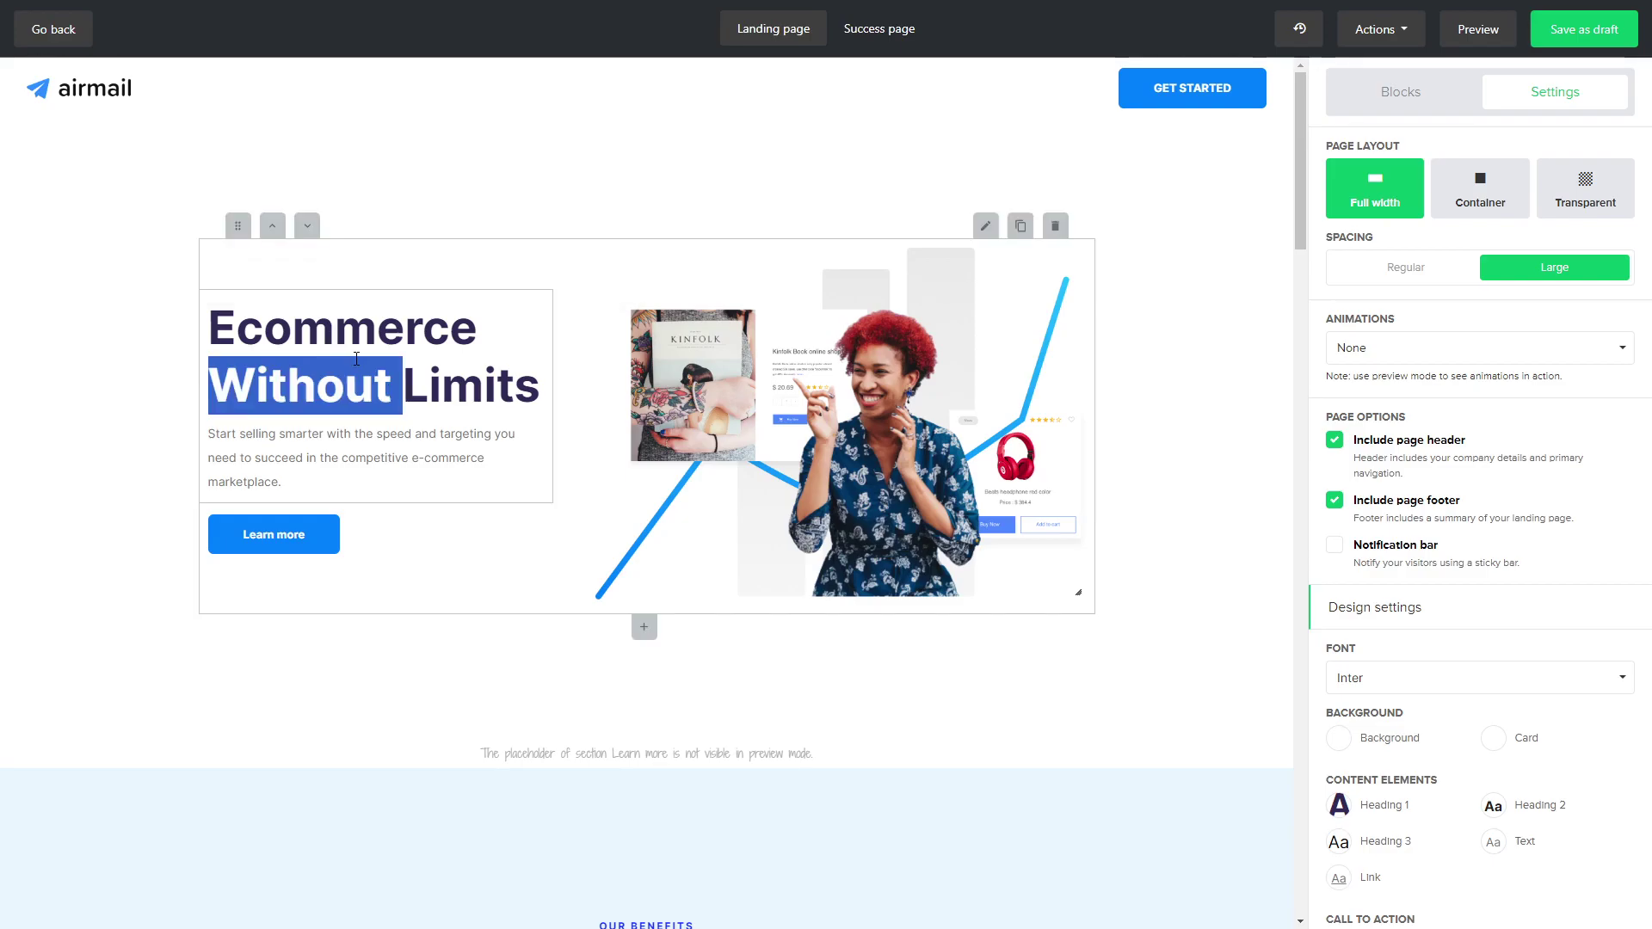
left_click(428, 370)
left_click_drag(535, 389, 216, 327)
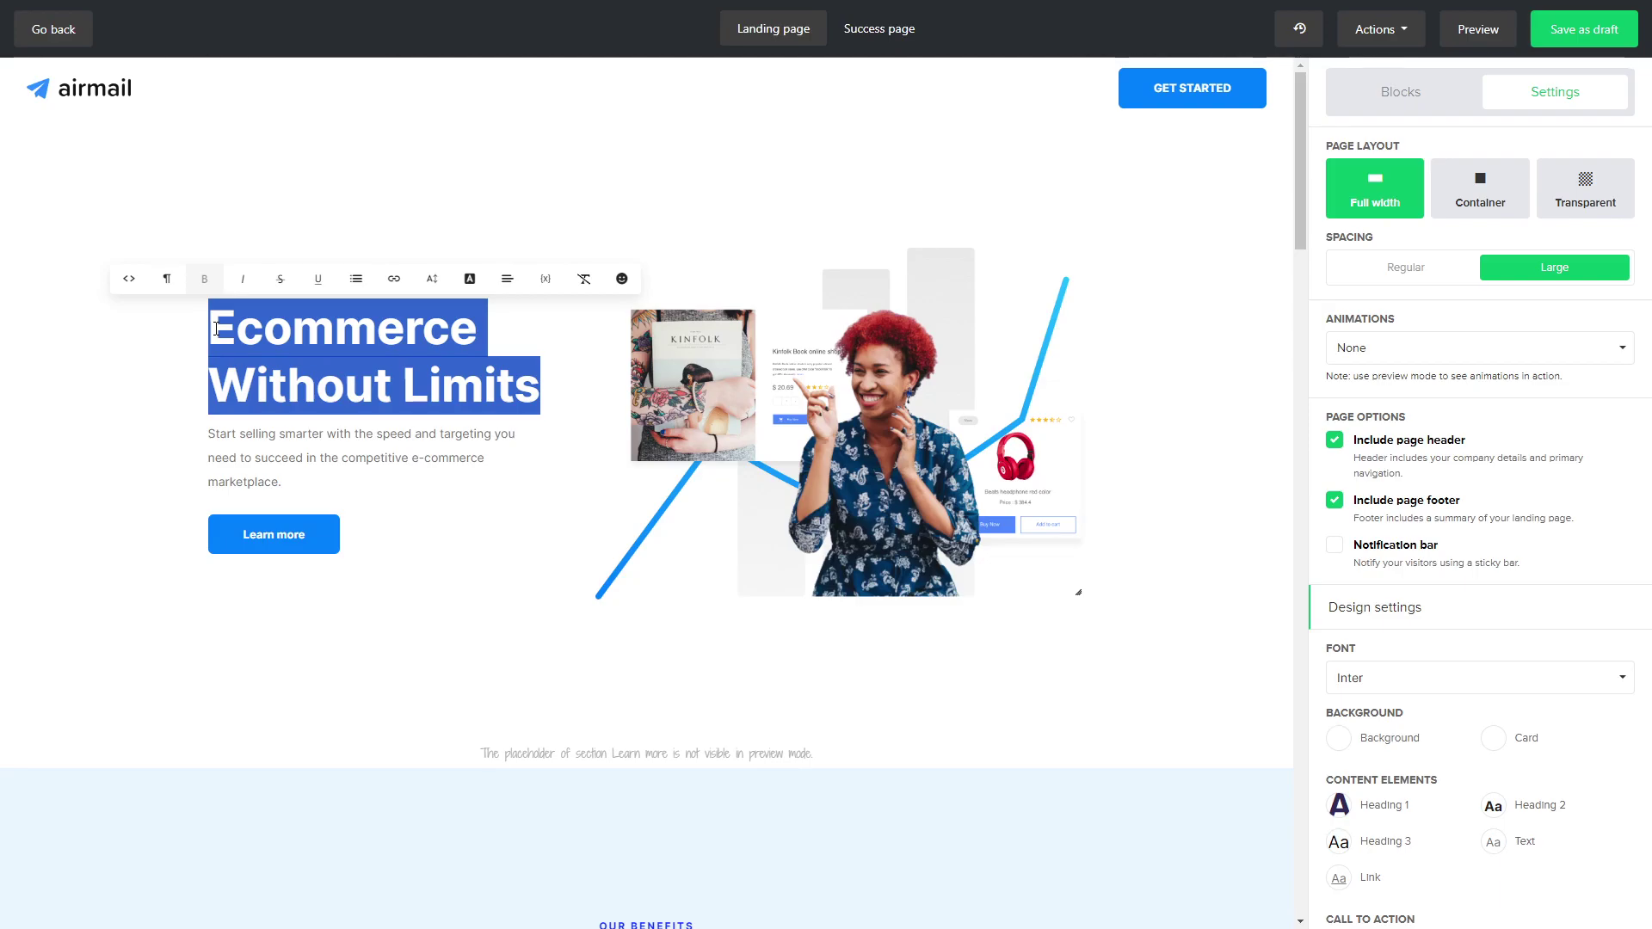
type("Boost you r e")
key("BackSpace")
type("Ecomm")
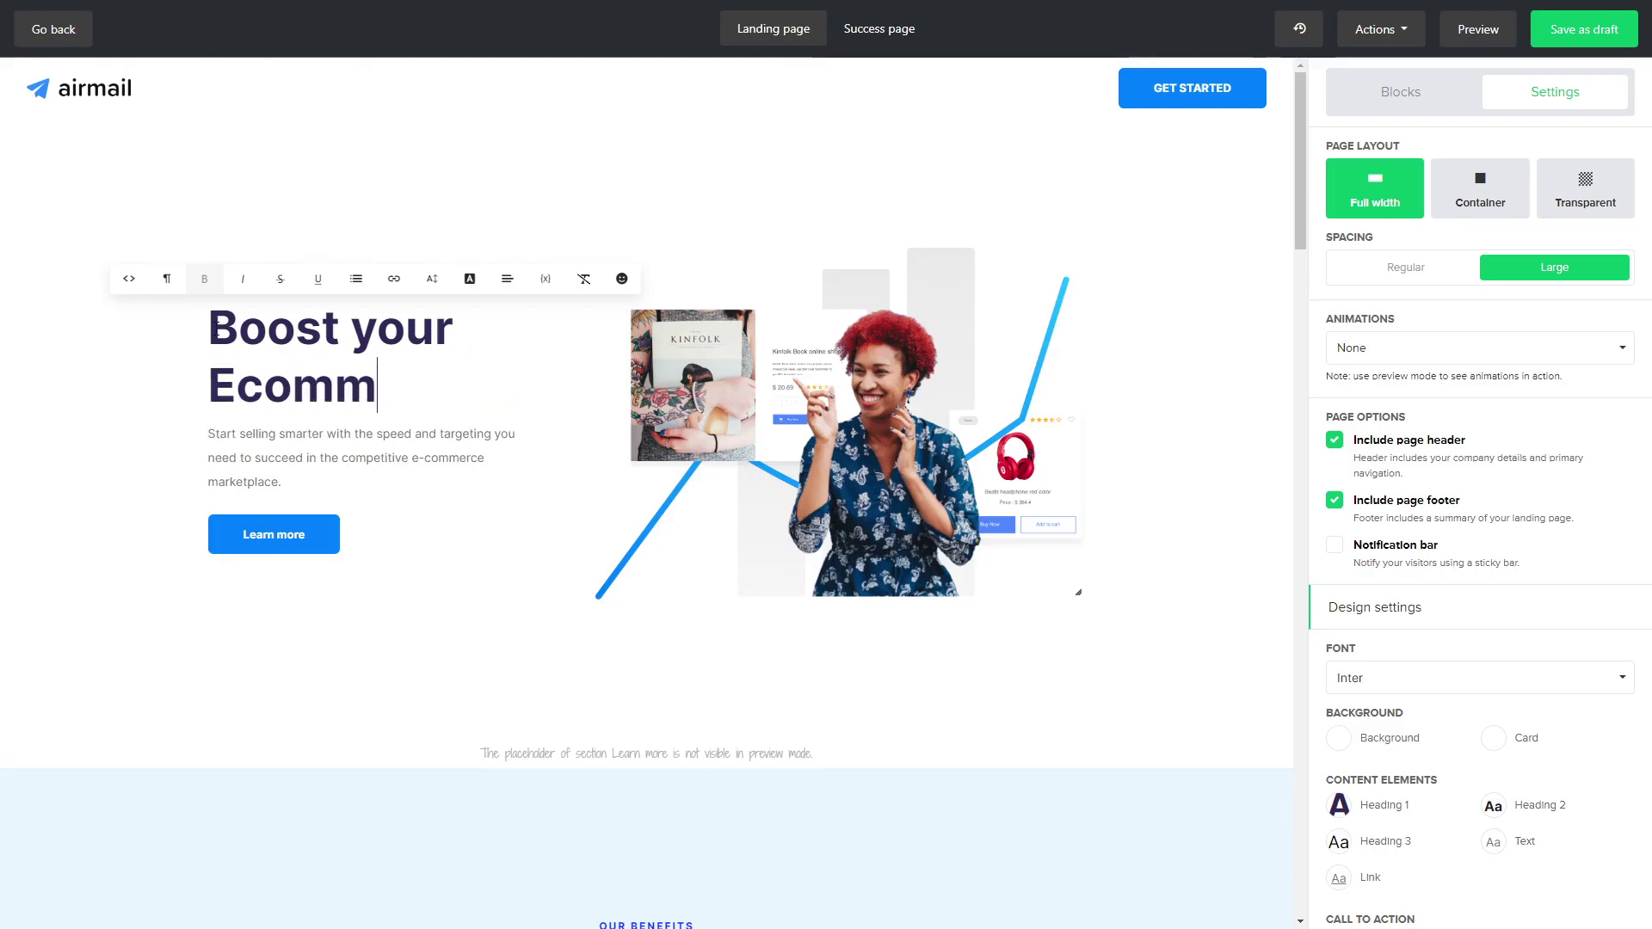
type("erce Sales!")
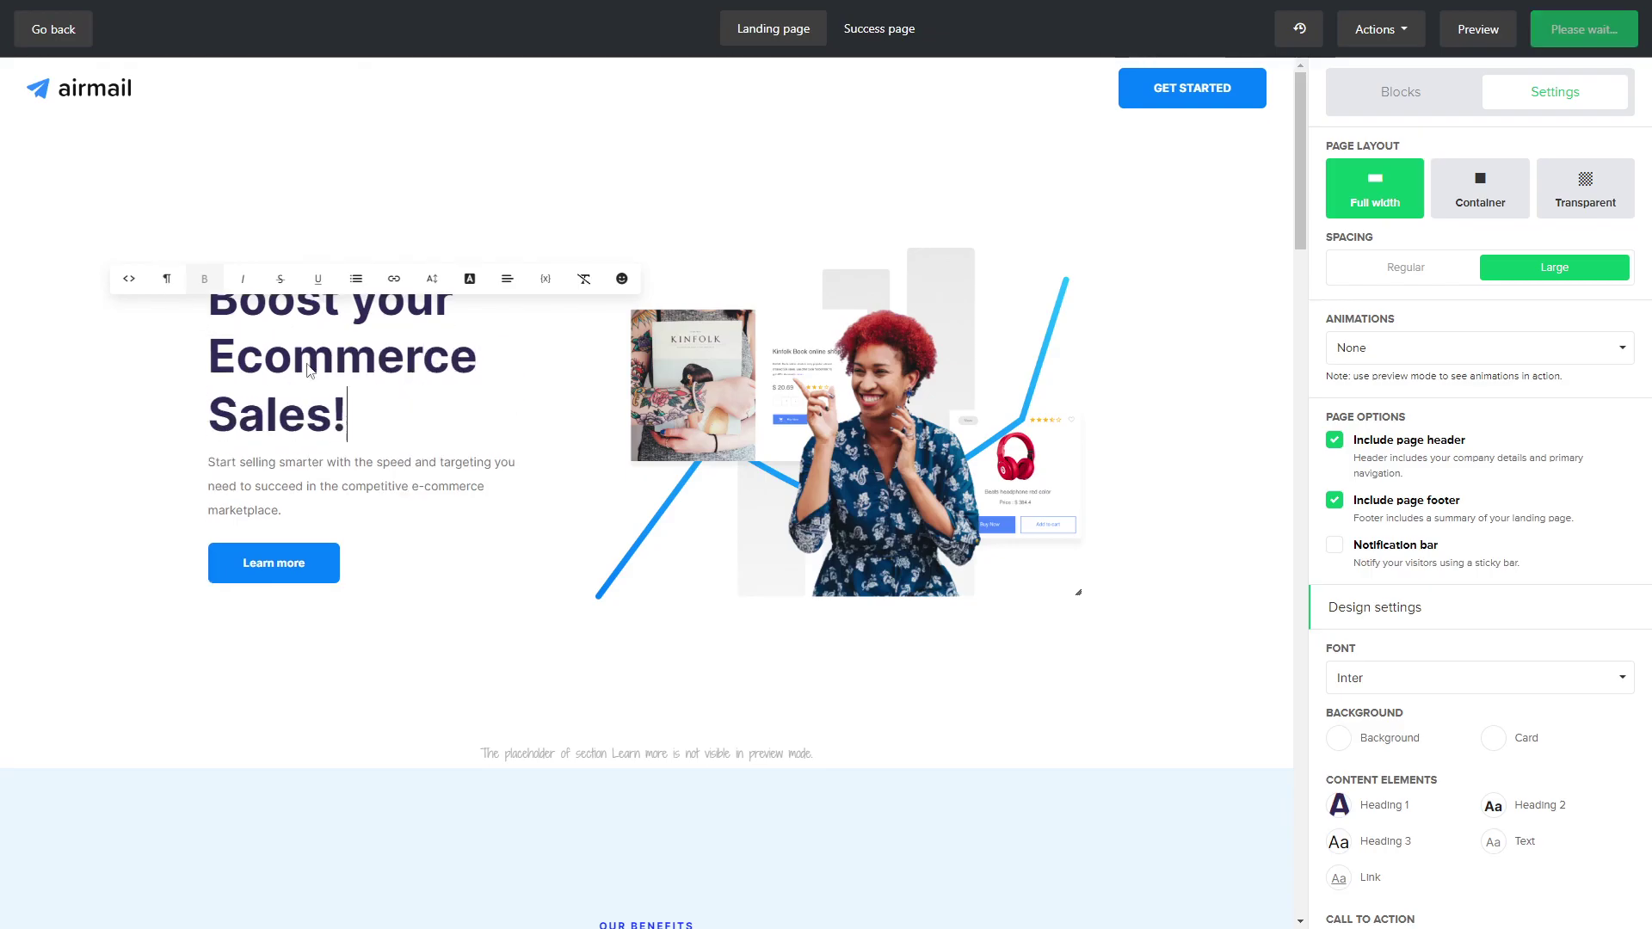
left_click(281, 469)
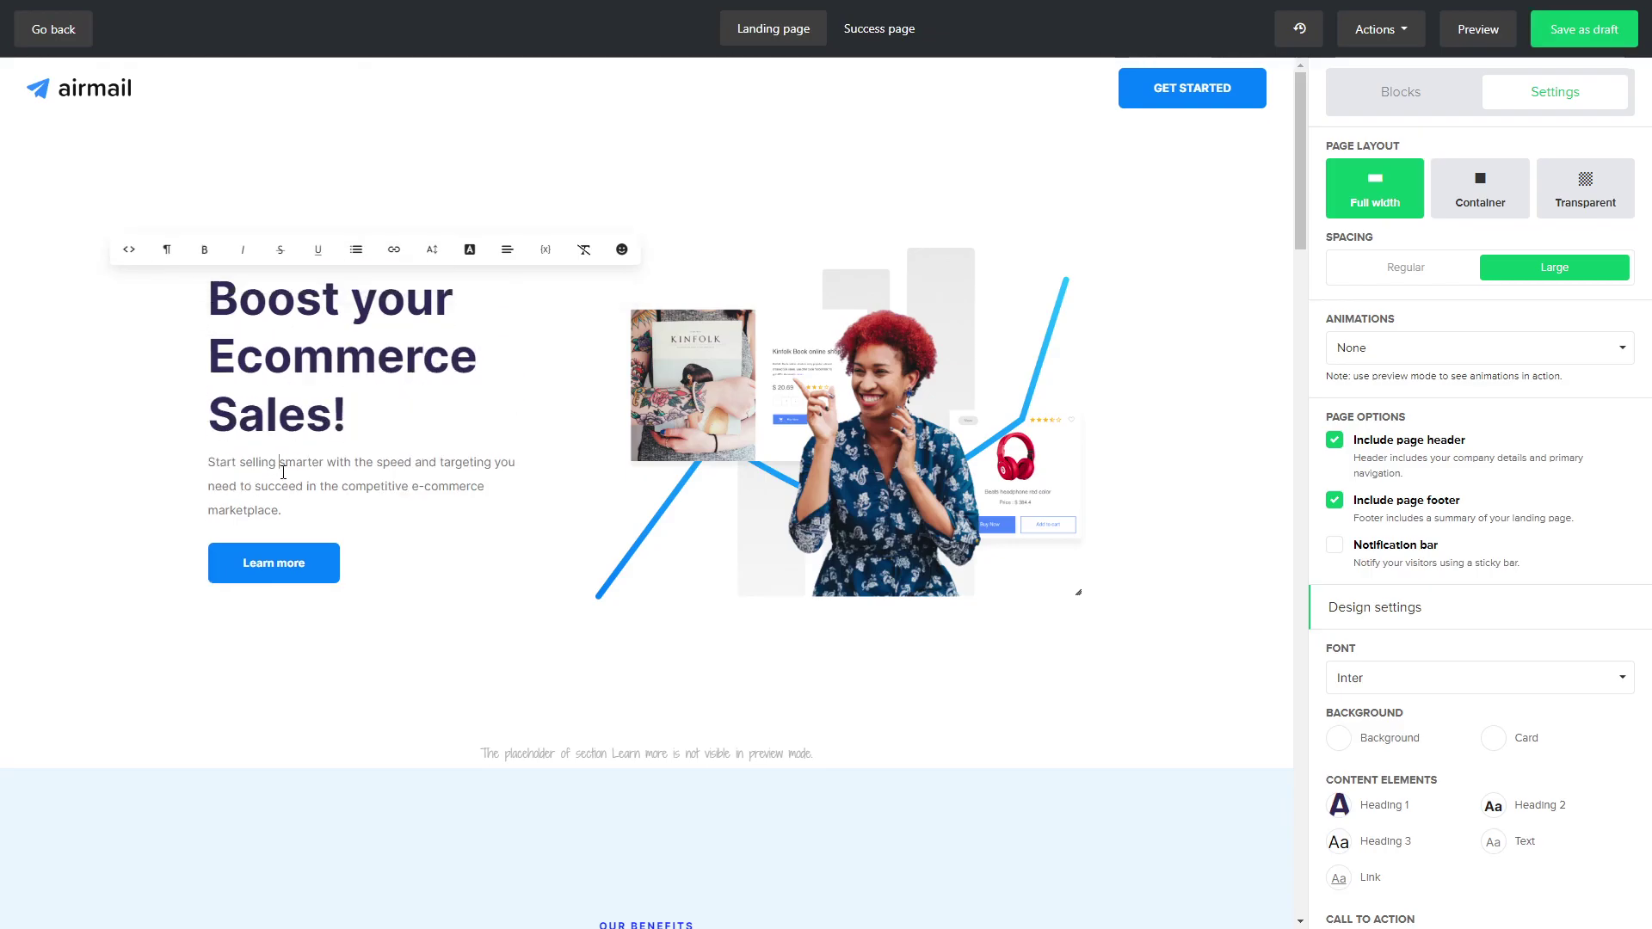
triple_click(240, 486)
- Change the label of the button below the hero text to Get Started
left_click(376, 563)
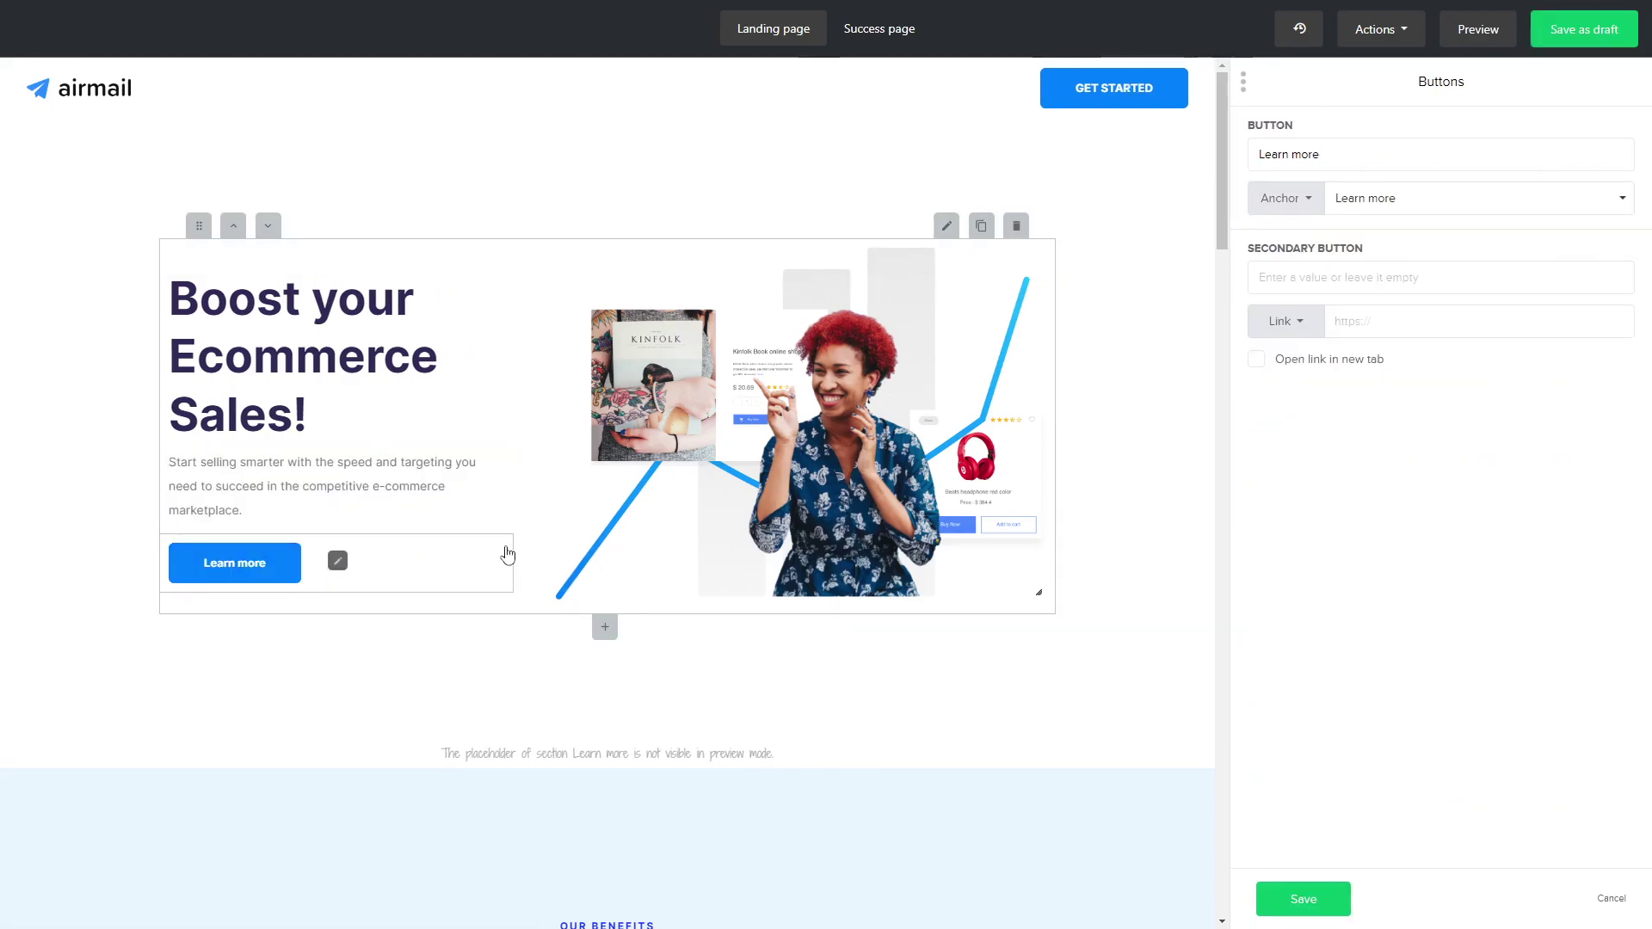
left_click(1432, 206)
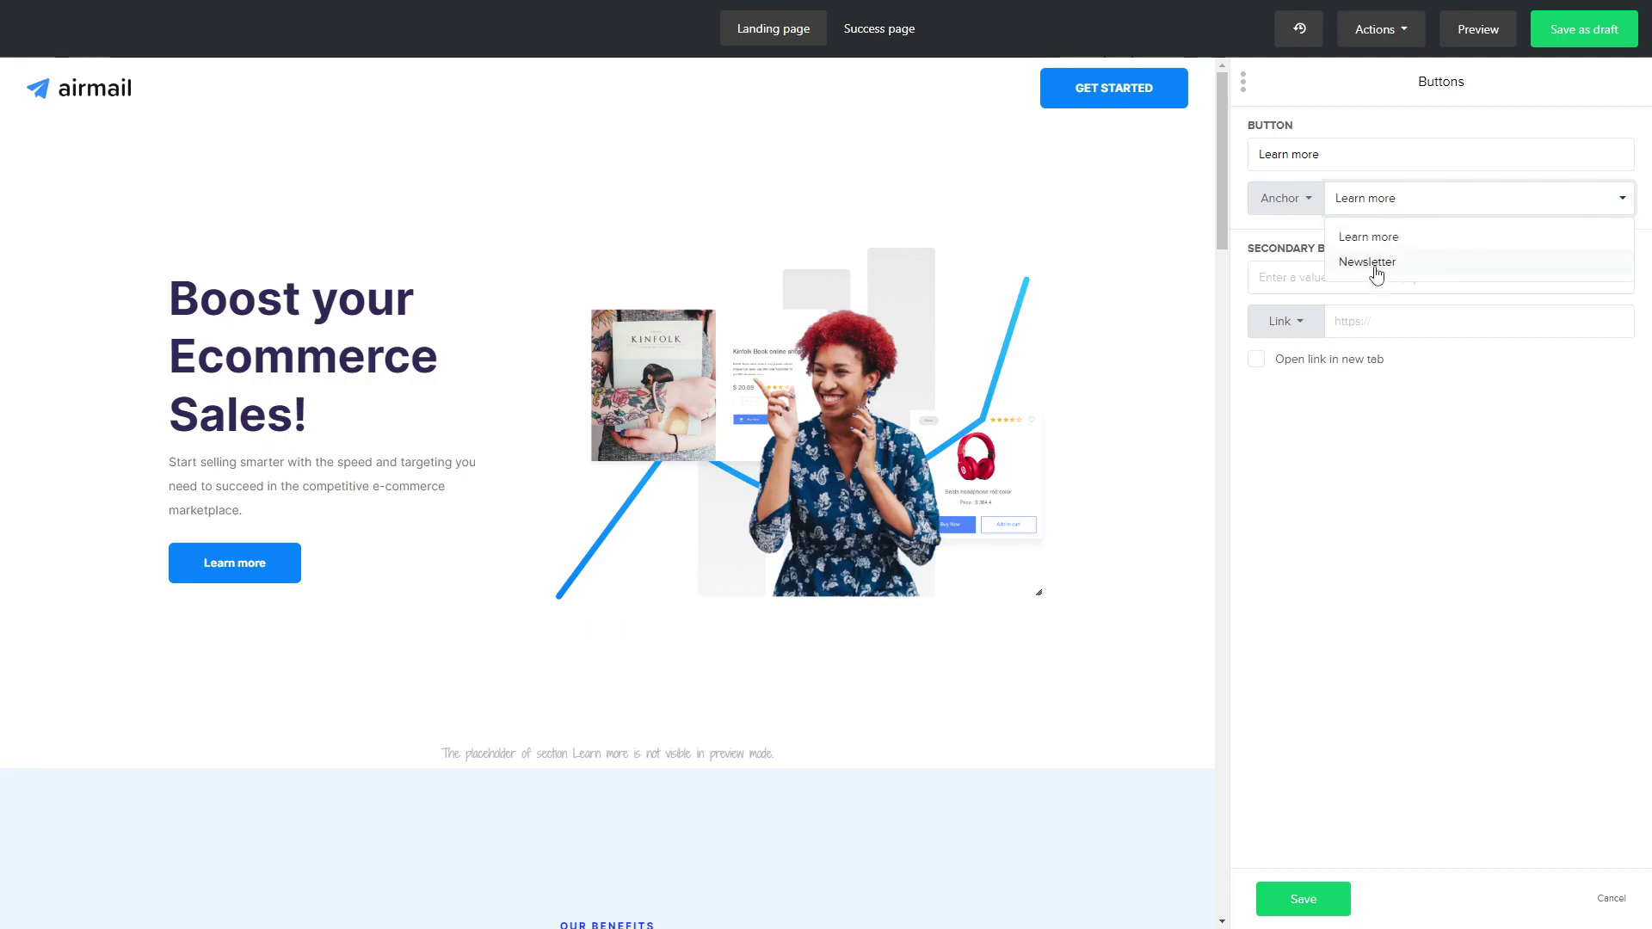
left_click_drag(1331, 154, 1262, 155)
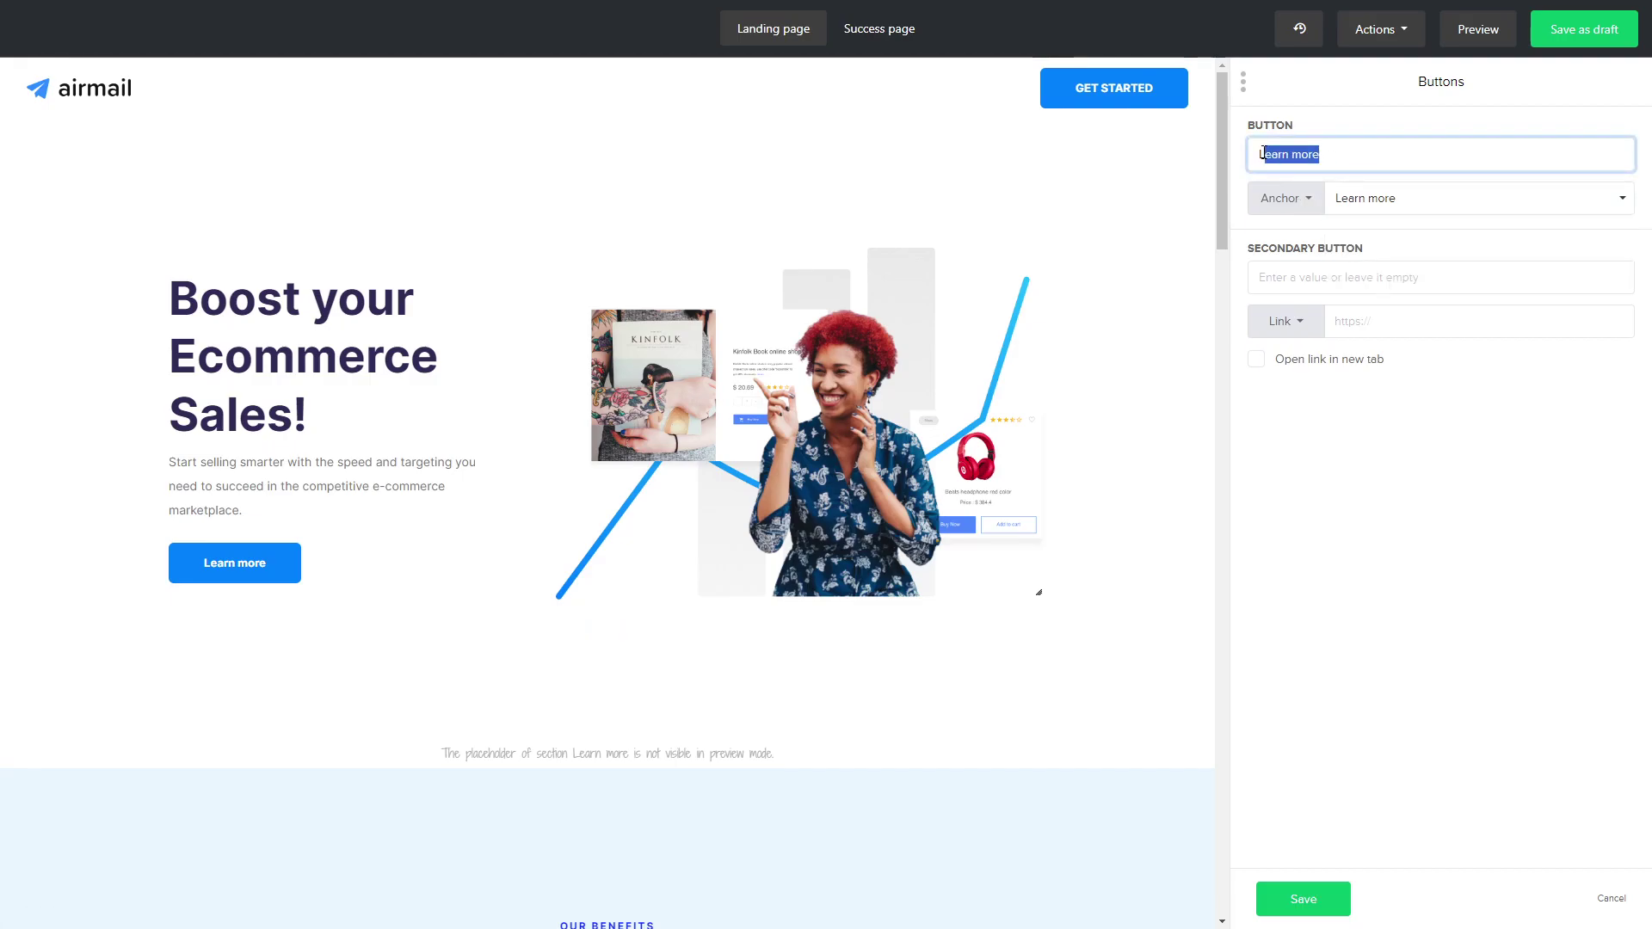
key("BackSpace")
type("Get Started")
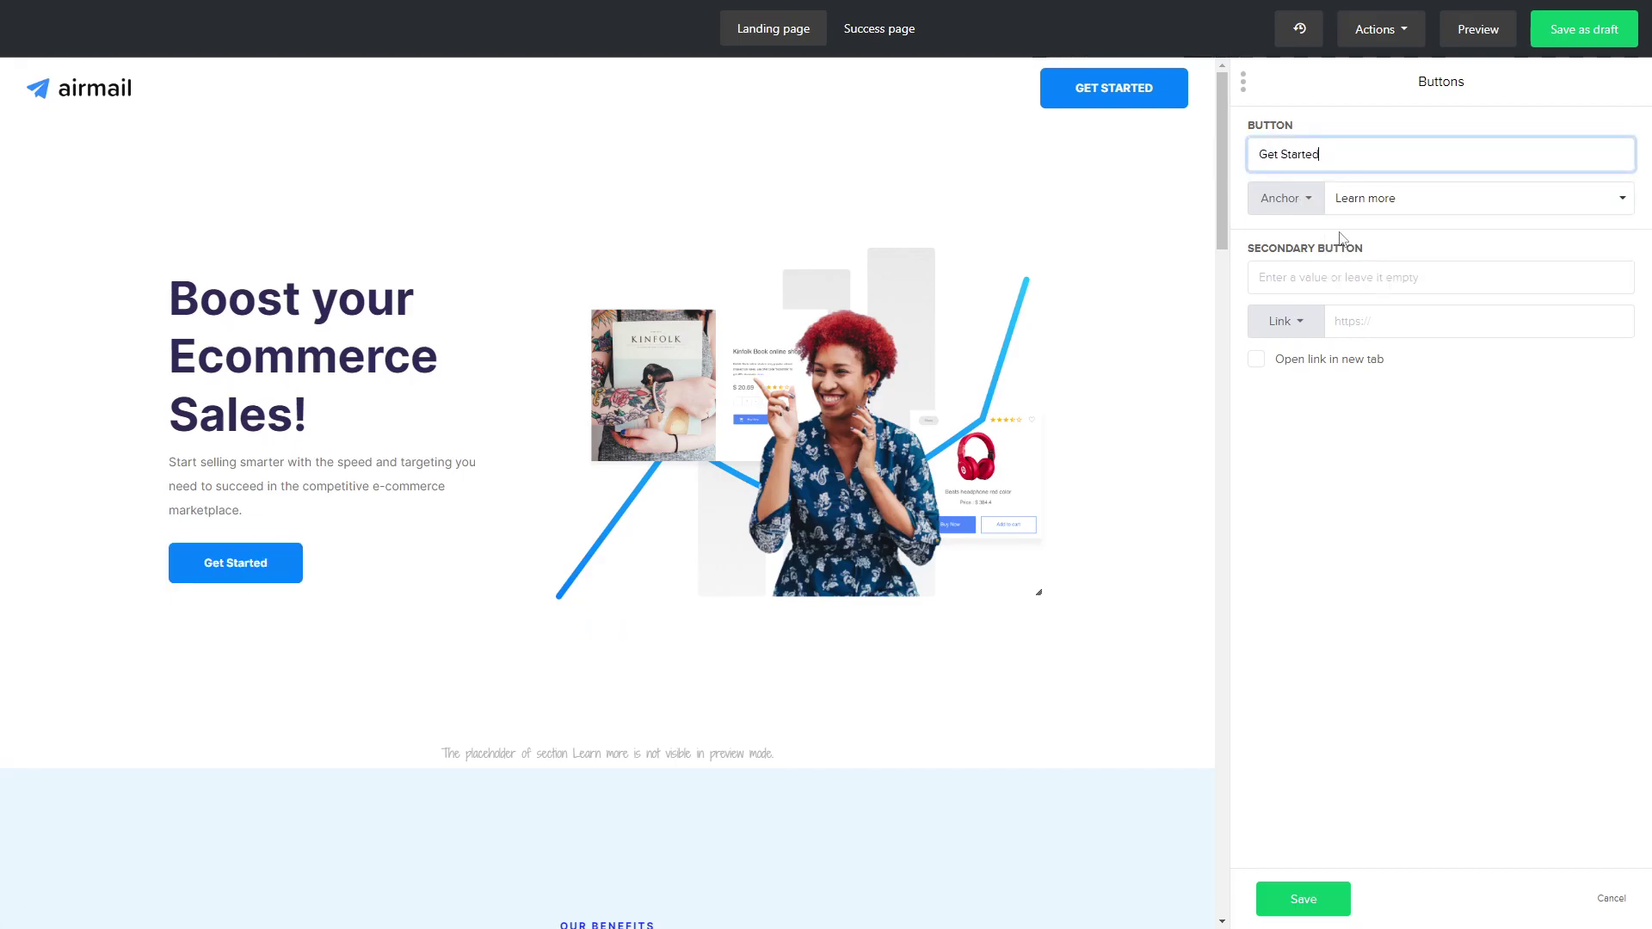
- Try the Pop-up and Link target types for the hero section's Get Started button
left_click(1291, 207)
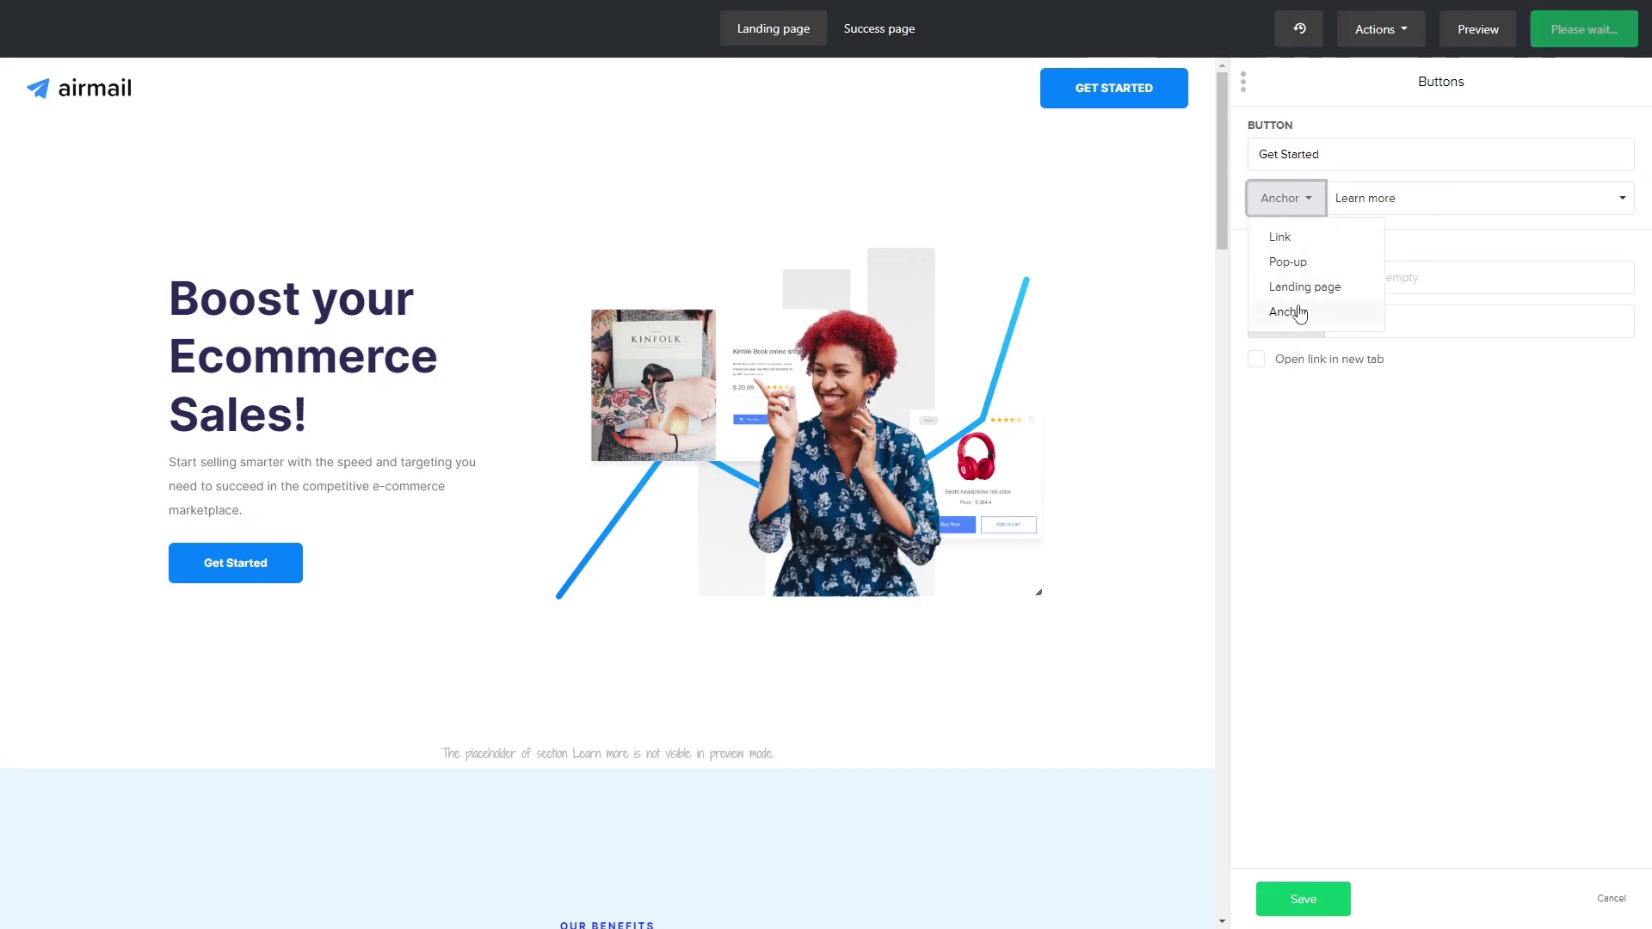
left_click(1405, 208)
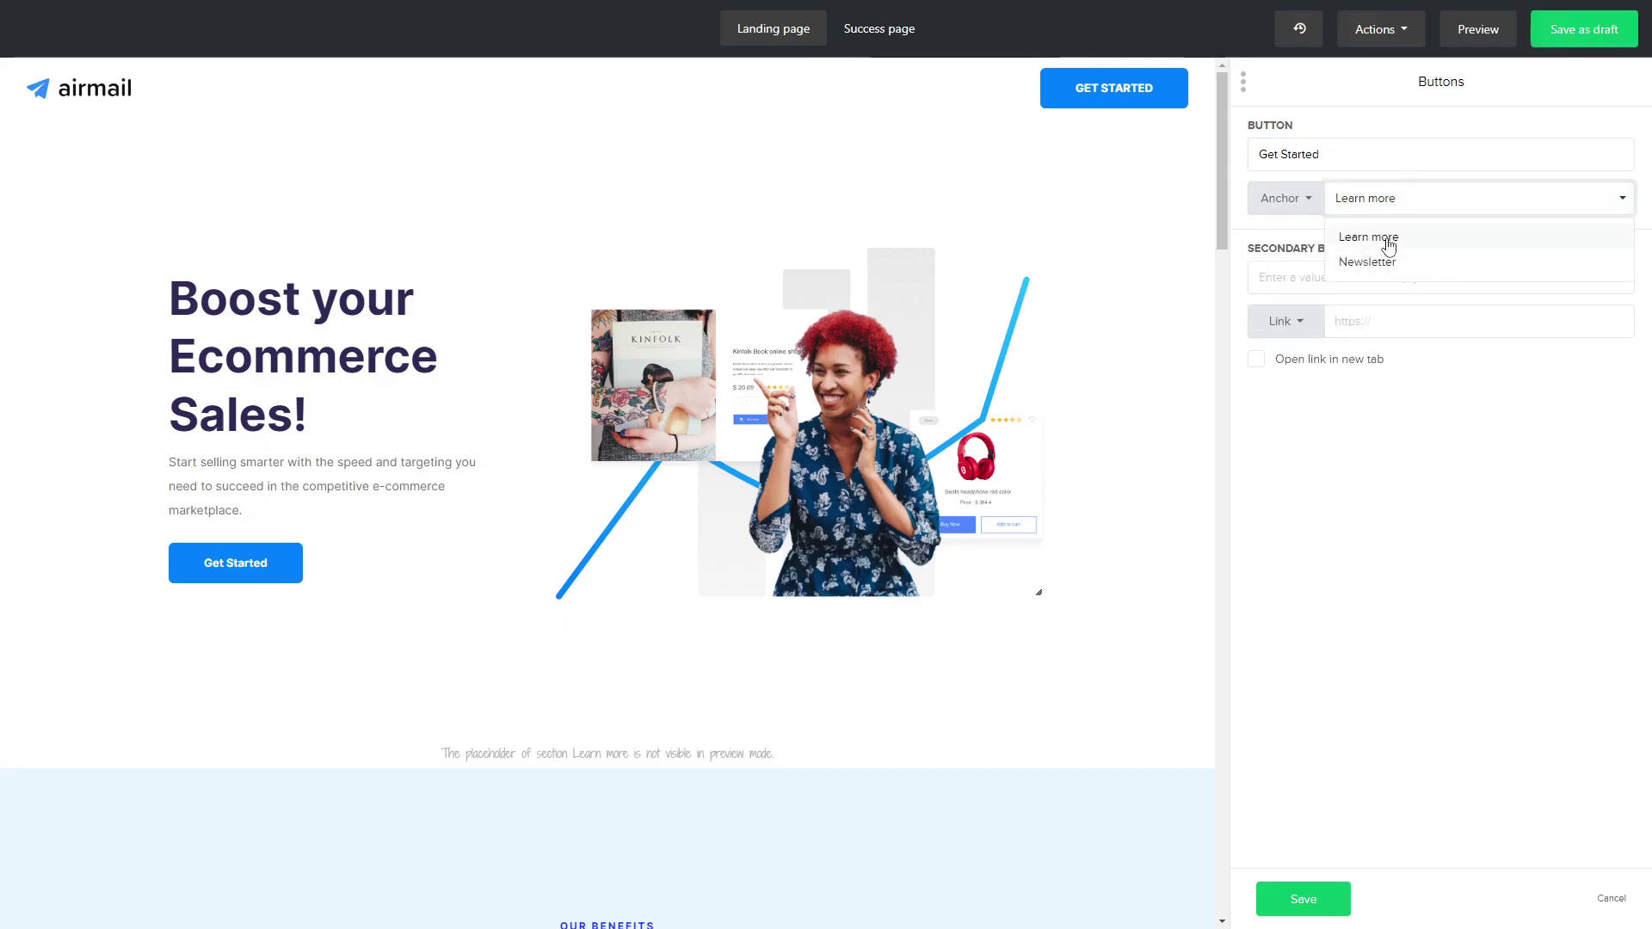
left_click(1287, 205)
left_click(1287, 205)
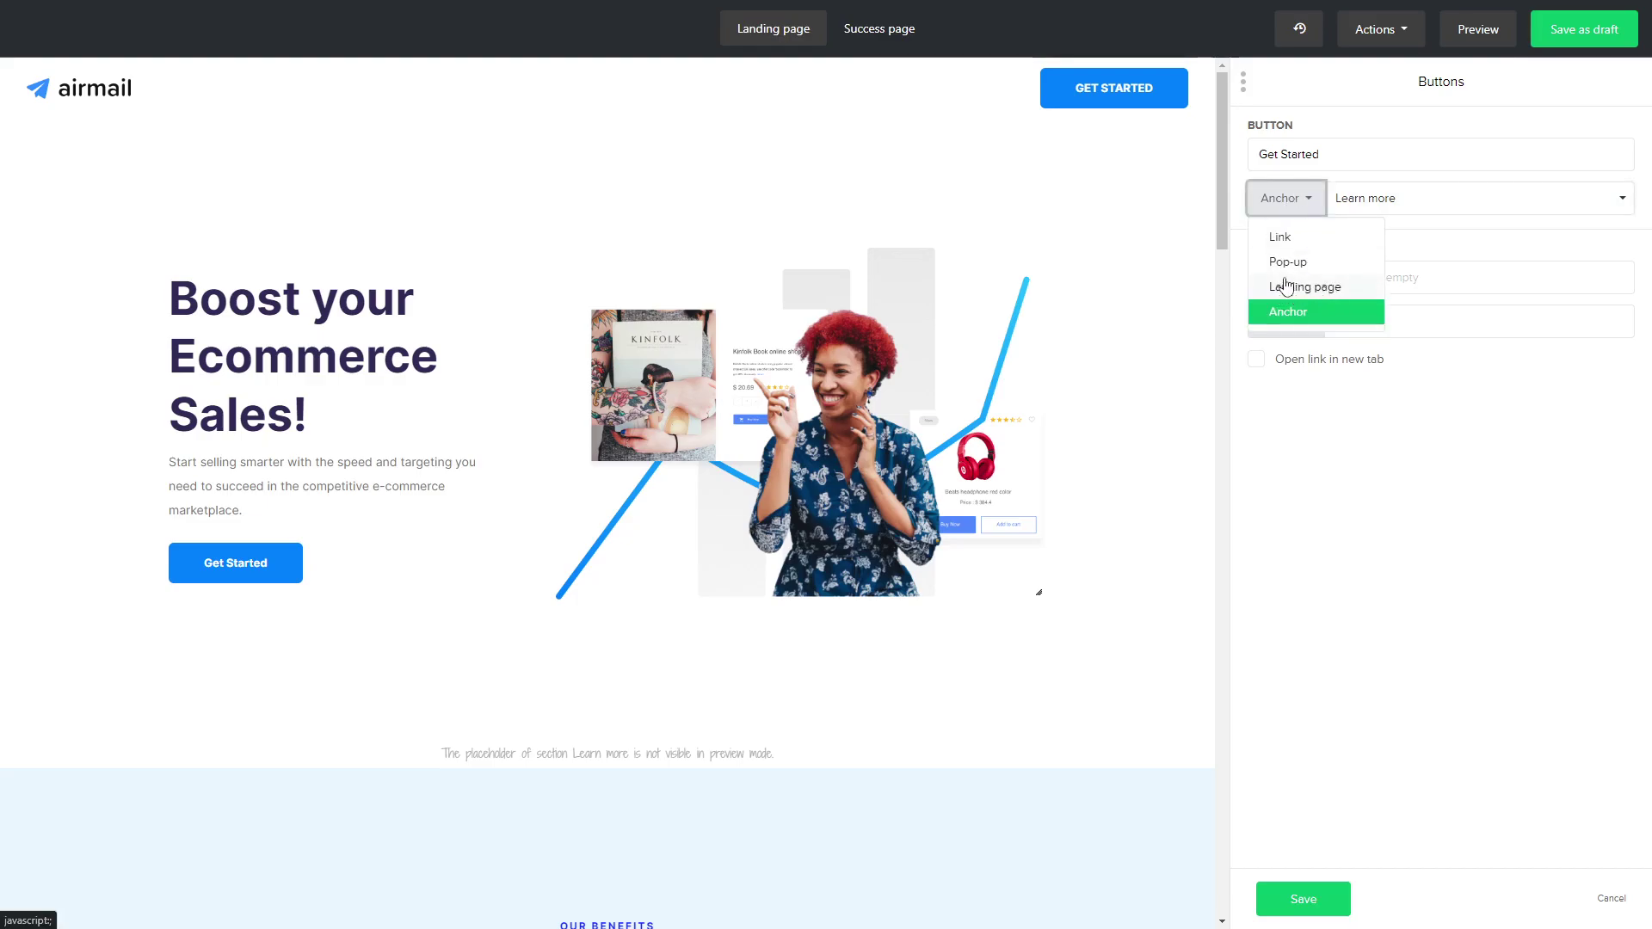
left_click(1278, 266)
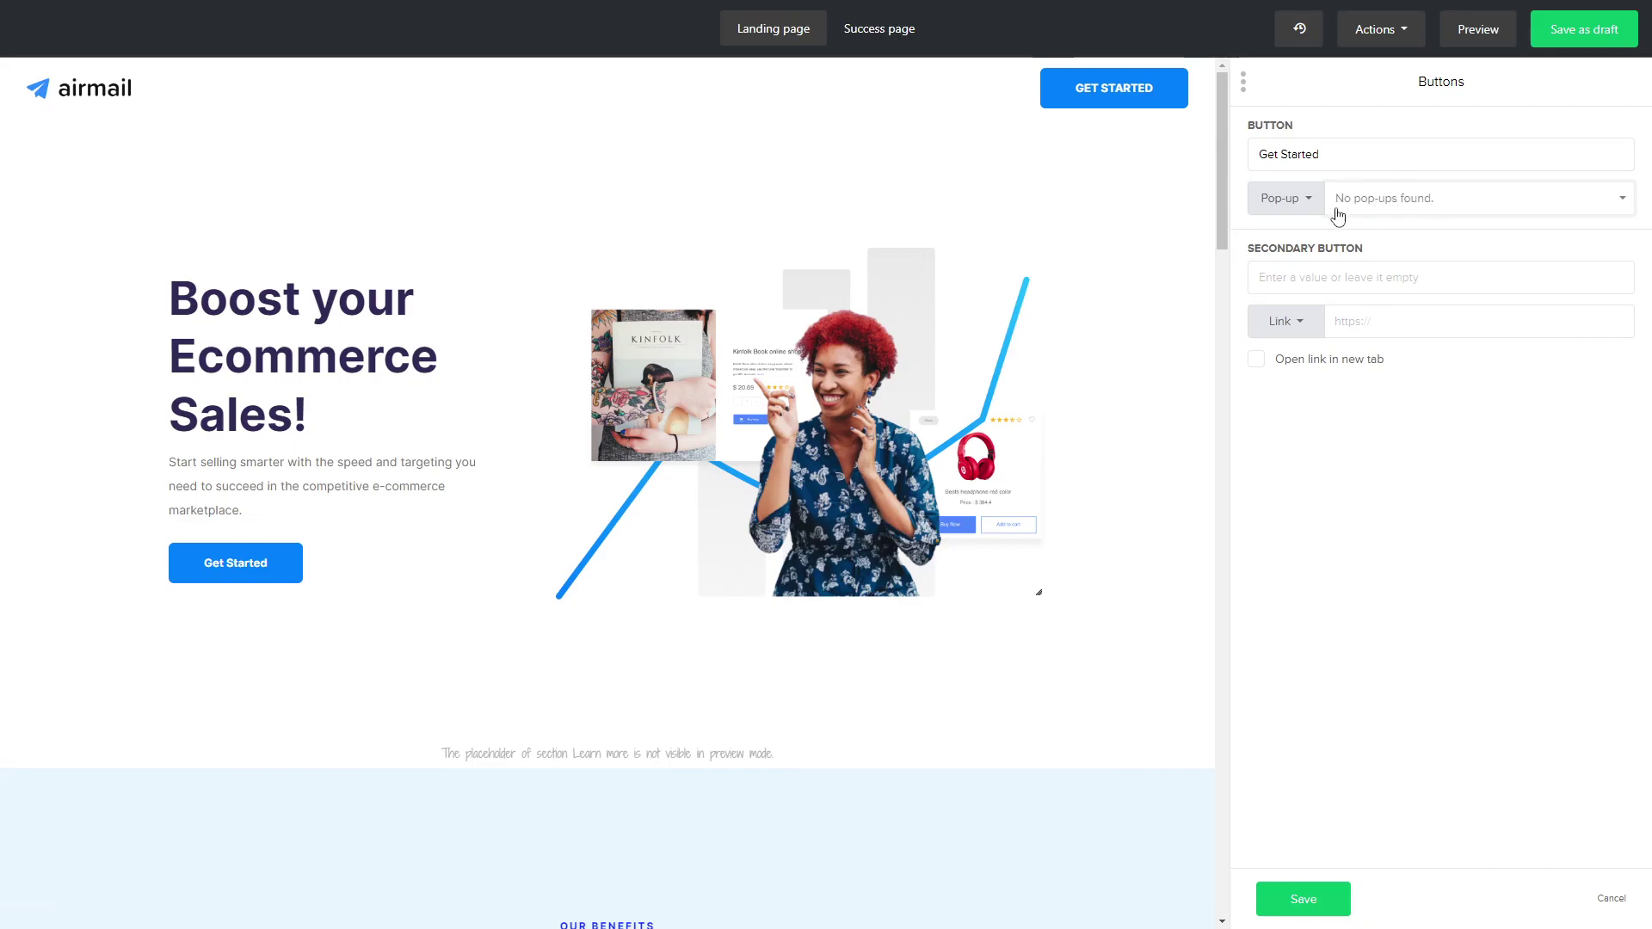
left_click(1285, 203)
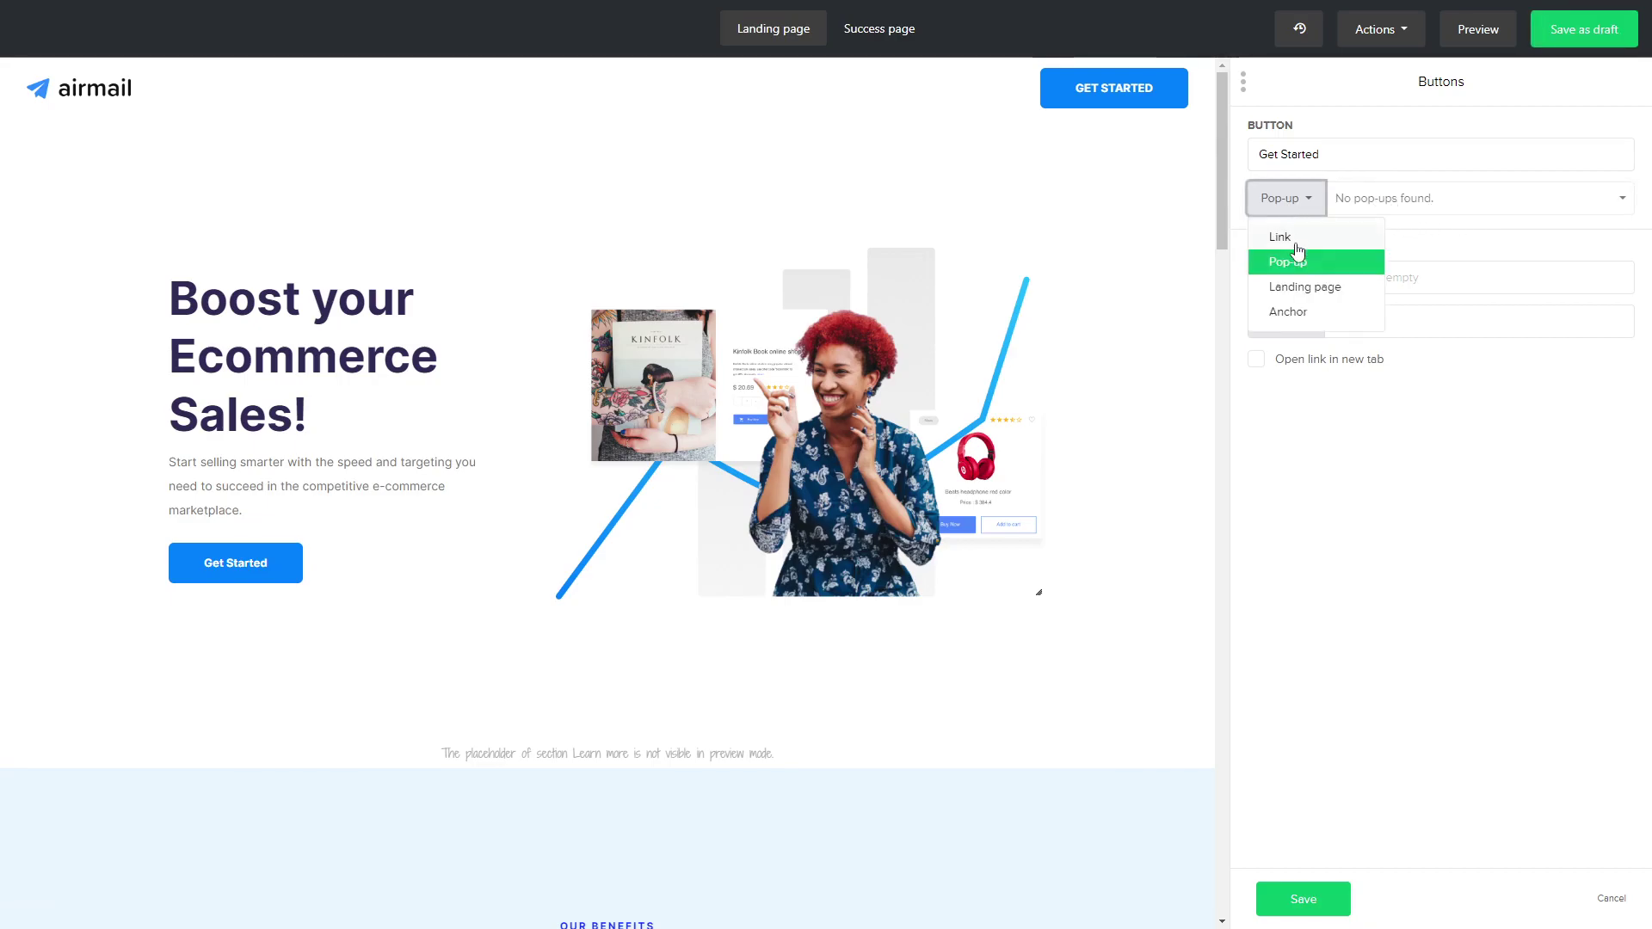
left_click(1279, 236)
- Point the hero section's Get Started button to the Learn more anchor and save the button settings
left_click(1286, 199)
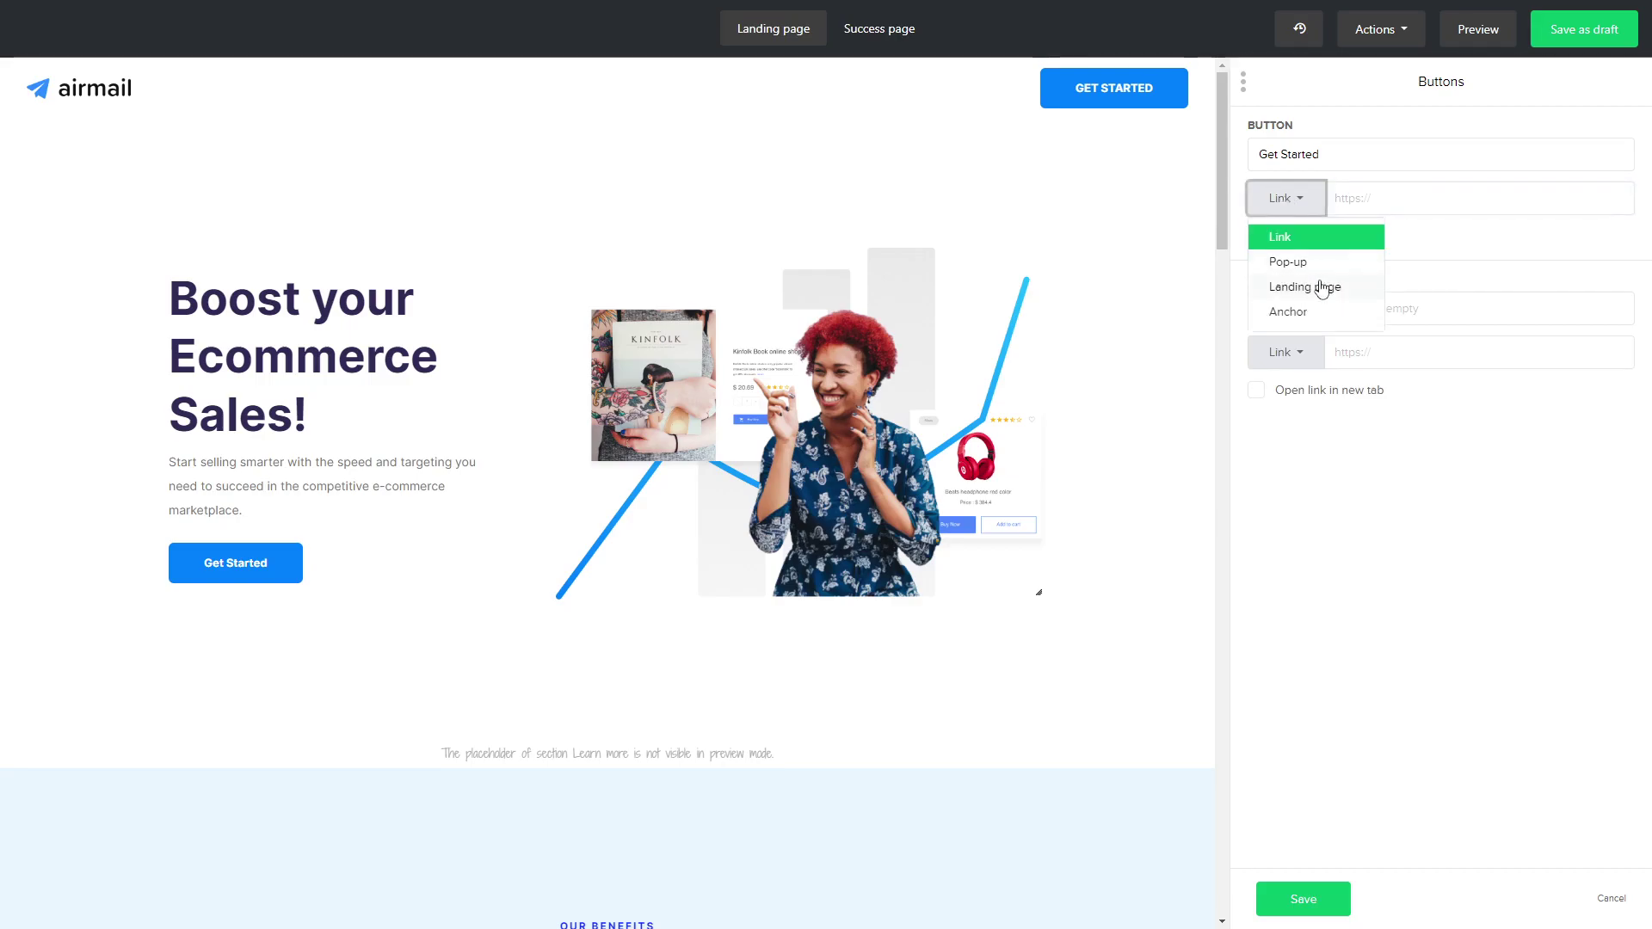
left_click(1326, 284)
left_click(1429, 208)
left_click(1364, 234)
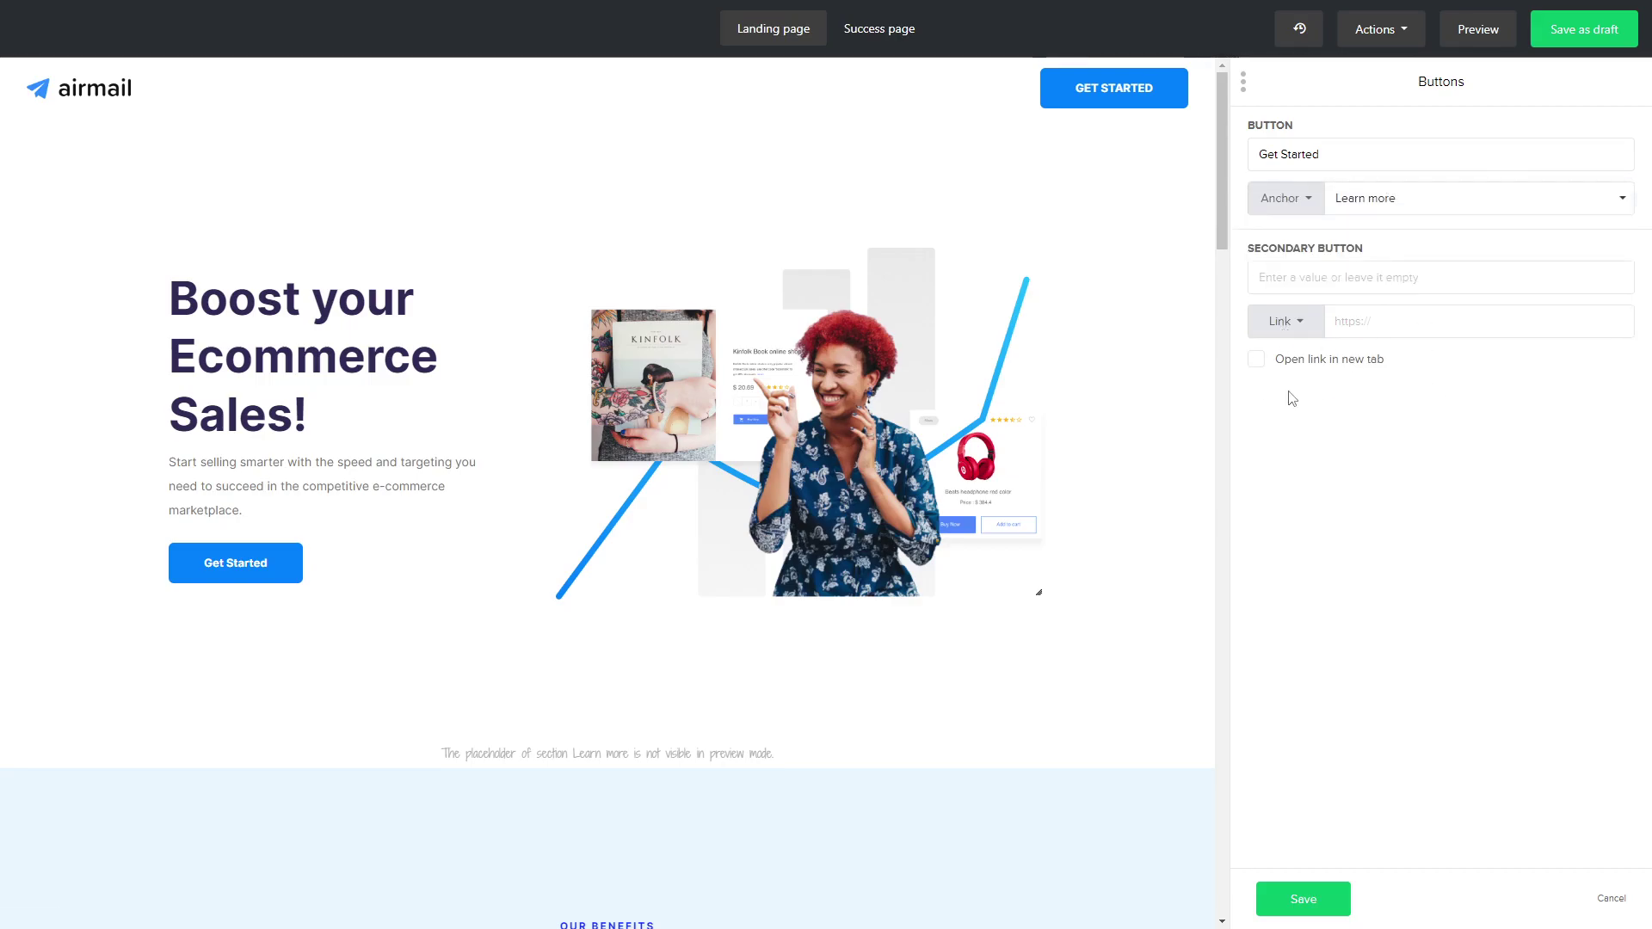
left_click(1305, 898)
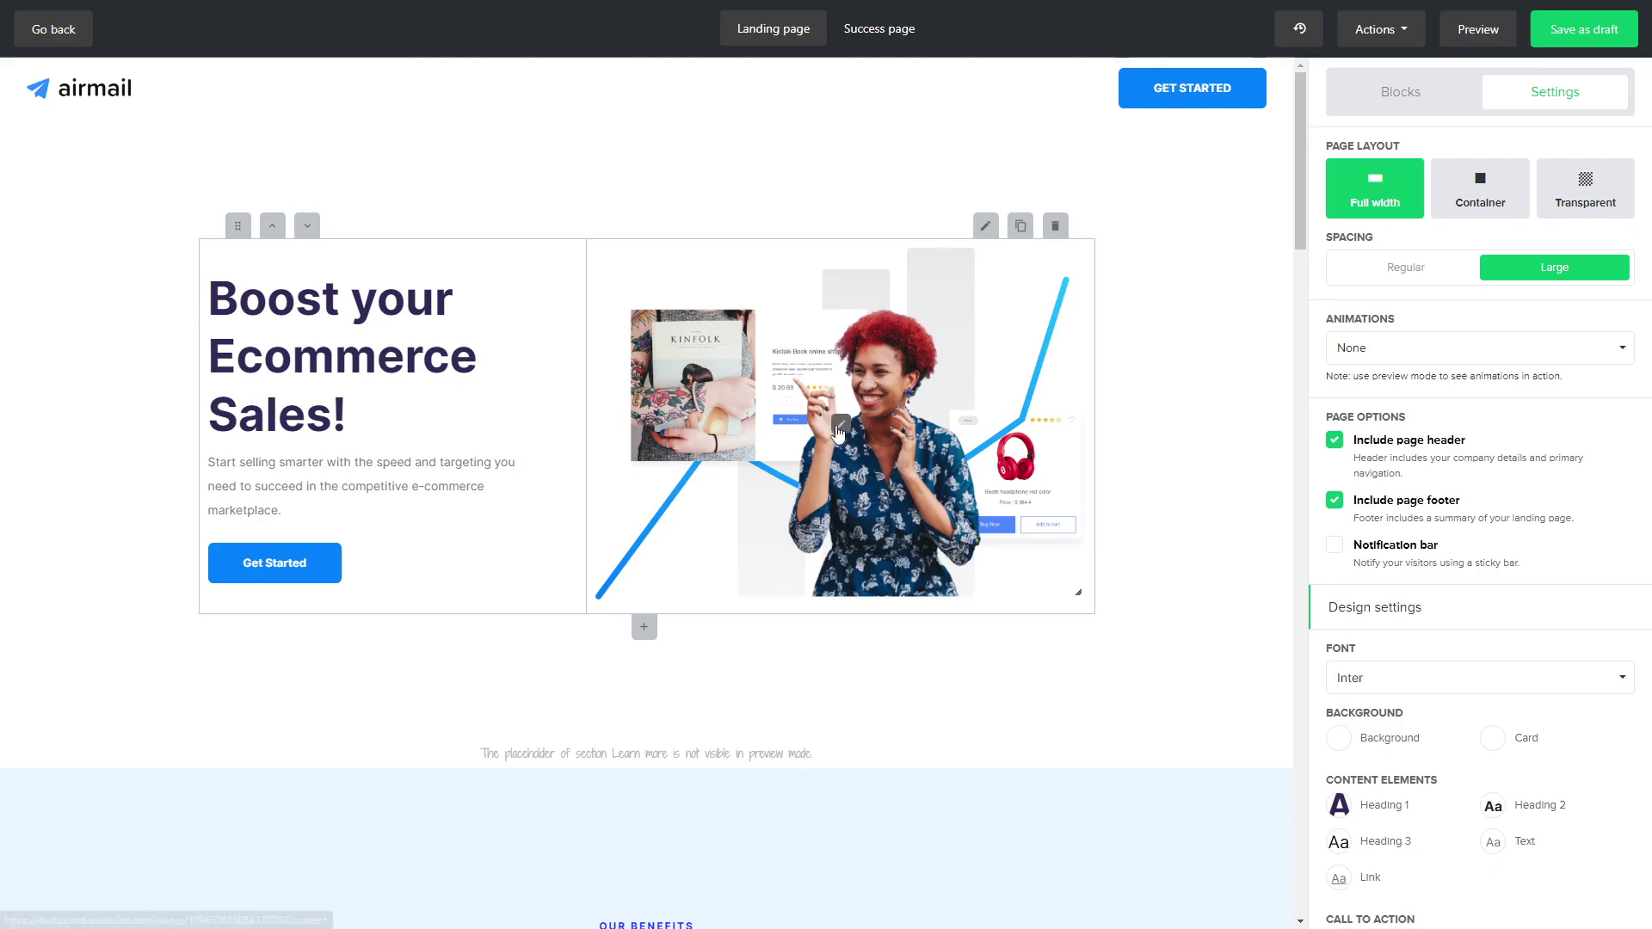
- Examine the landing page's sections from the hero through benefits, newsletter, testimonials and pricing to the footer
scroll(843, 421, "down", 9)
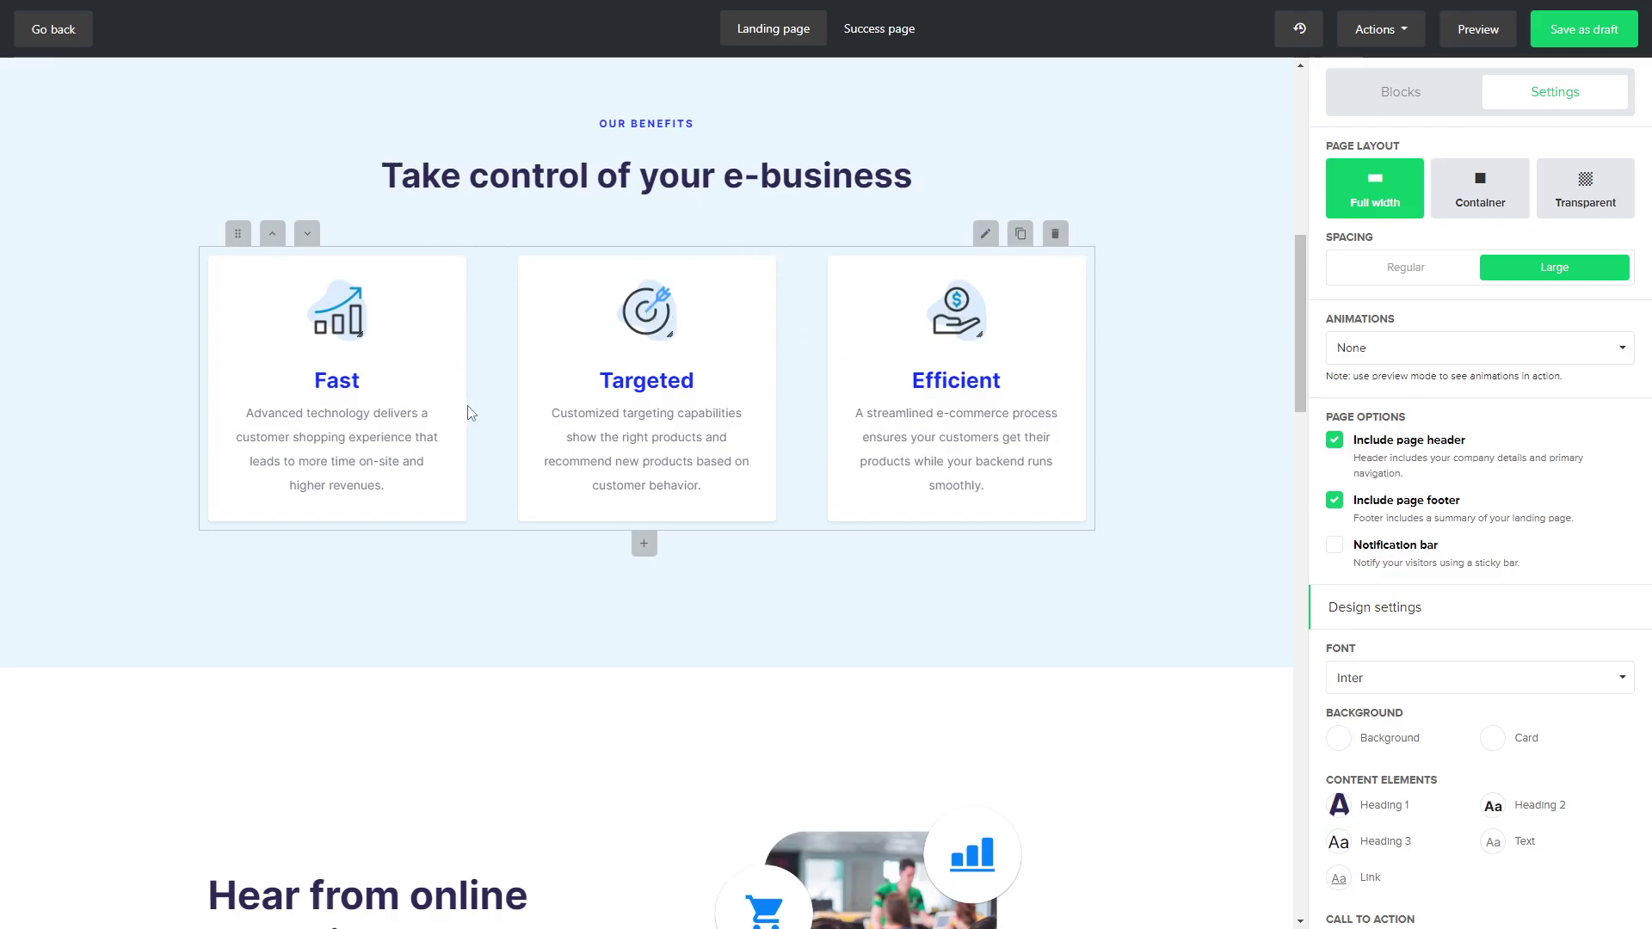
scroll(534, 413, "up", 2)
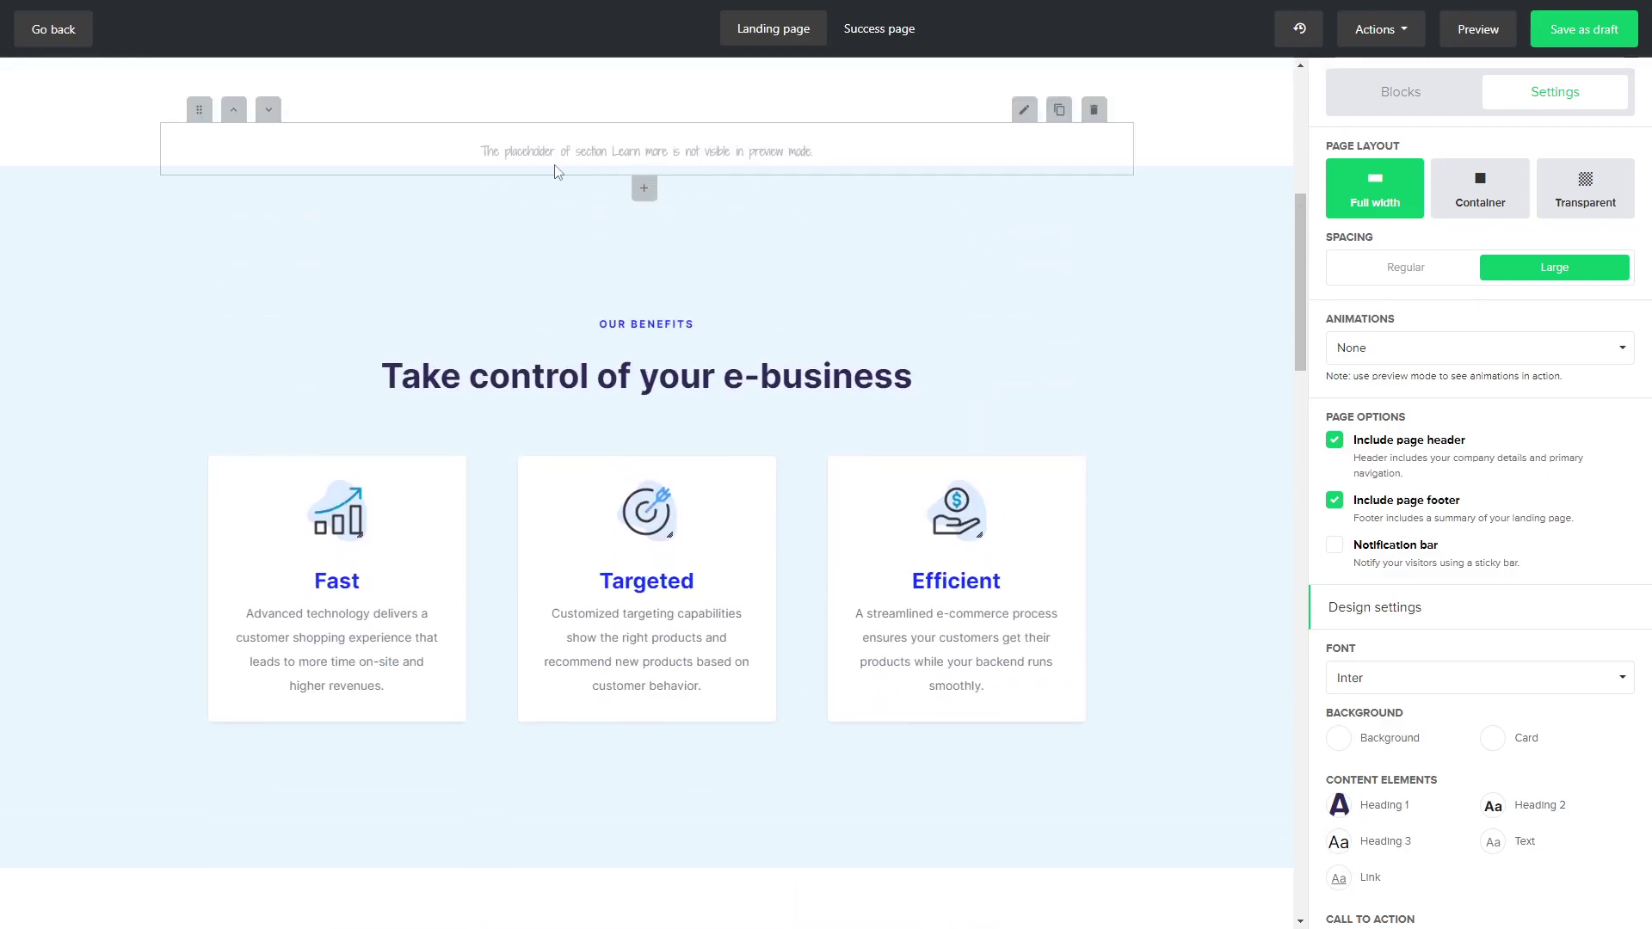
scroll(630, 172, "down", 10)
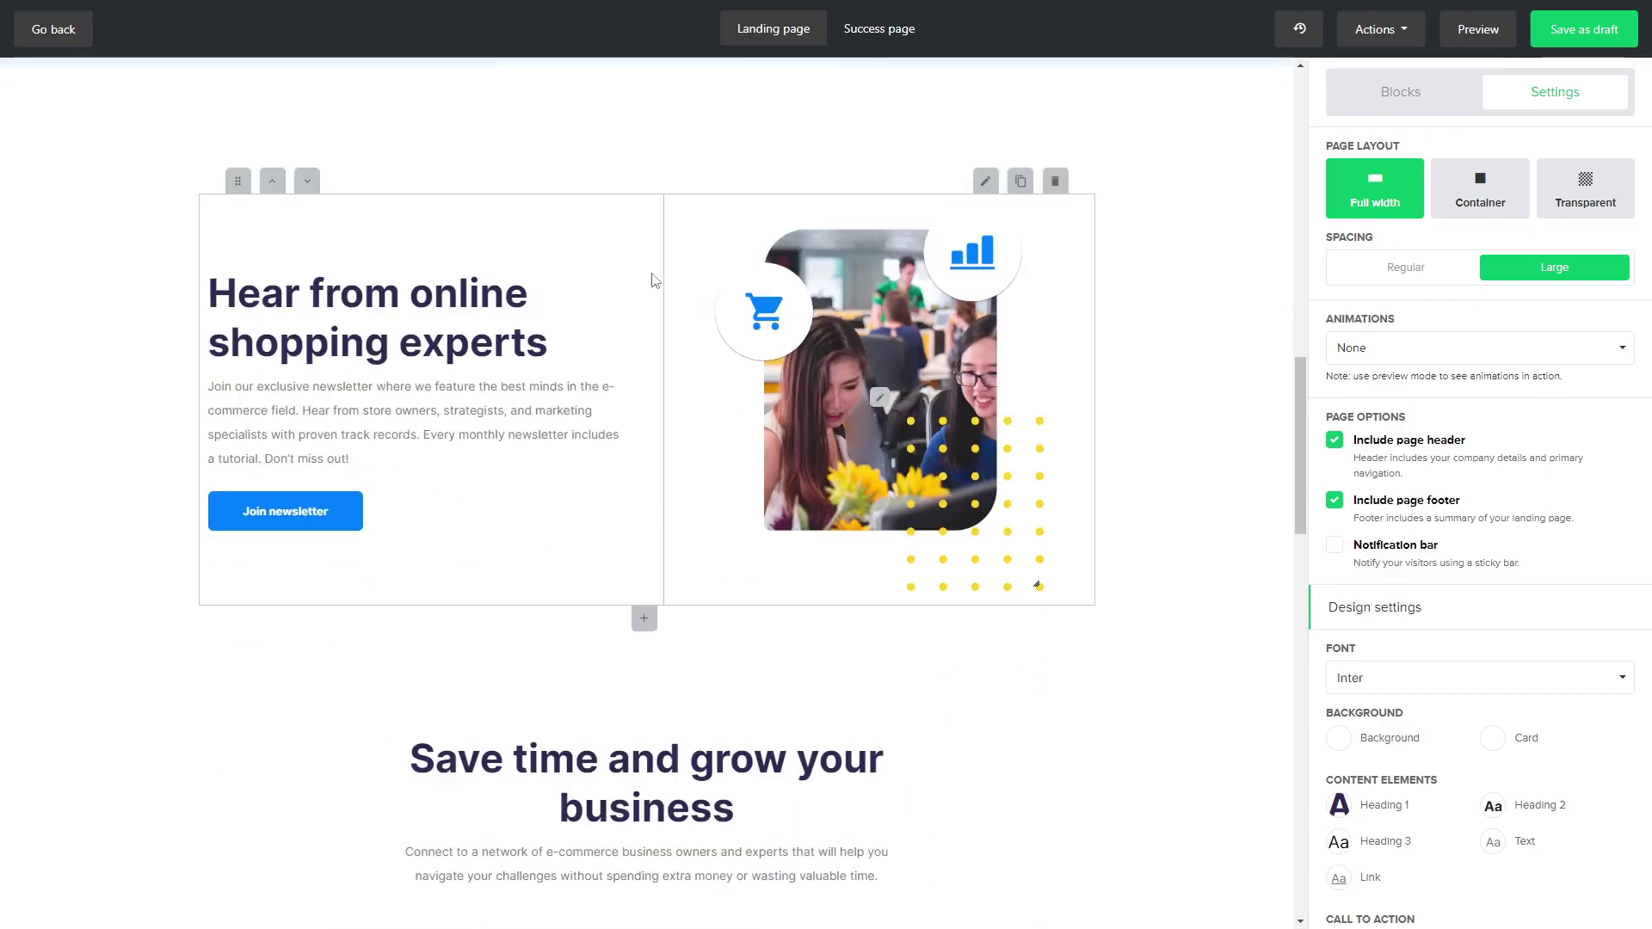
scroll(516, 269, "up", 3)
scroll(516, 327, "down", 2)
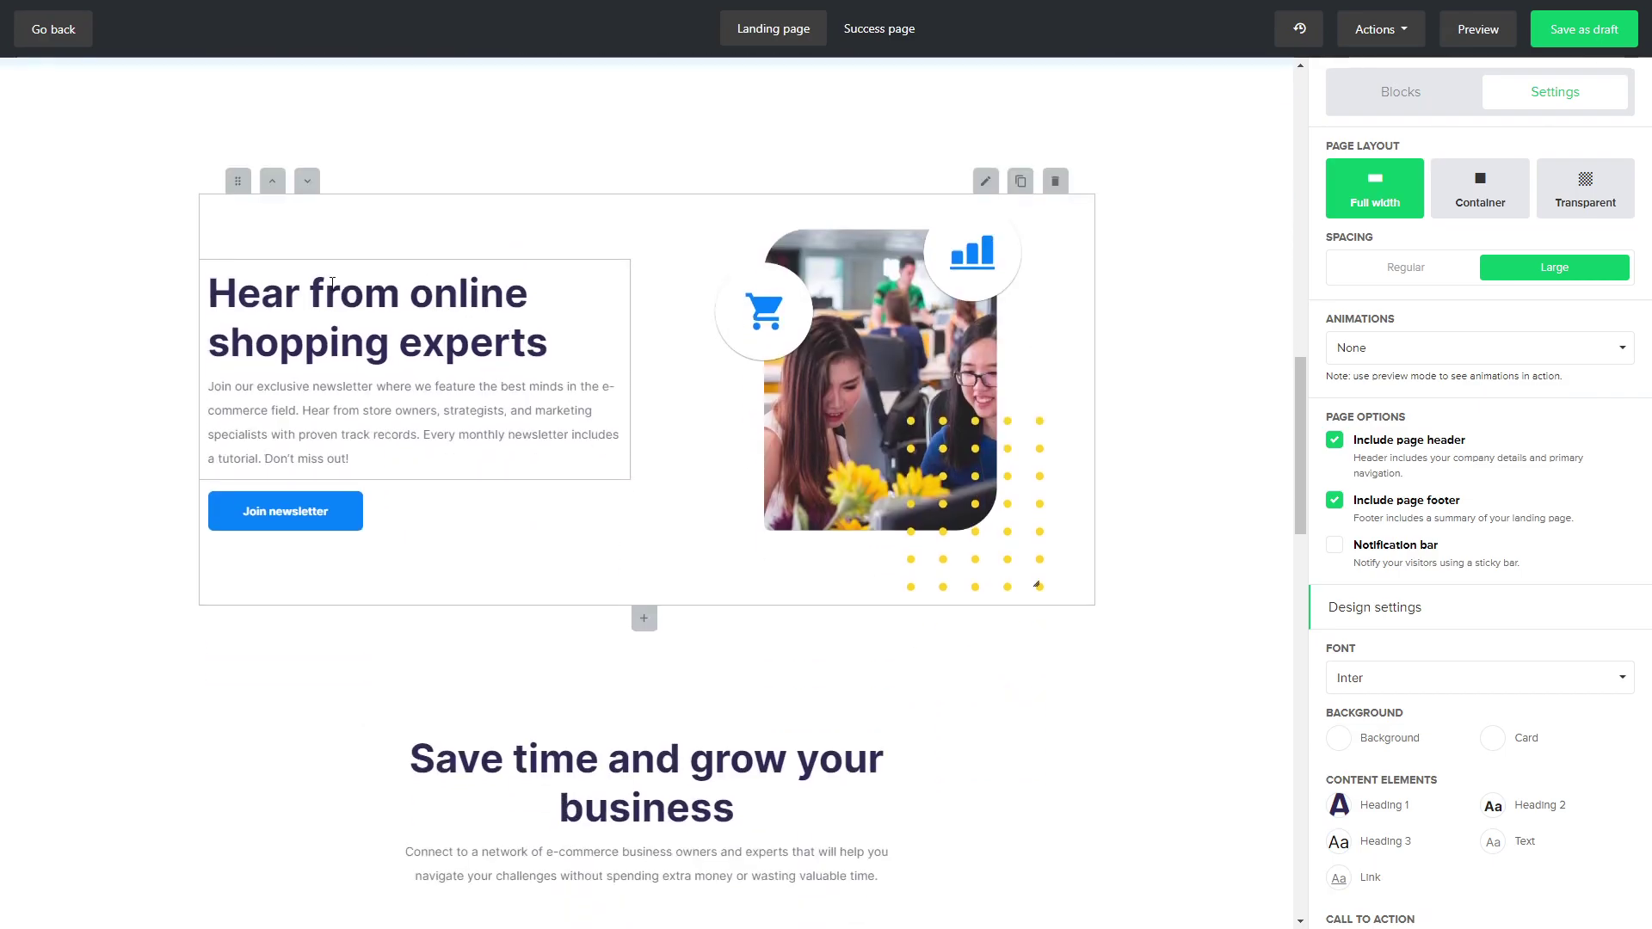
scroll(534, 376, "down", 12)
scroll(585, 516, "down", 3)
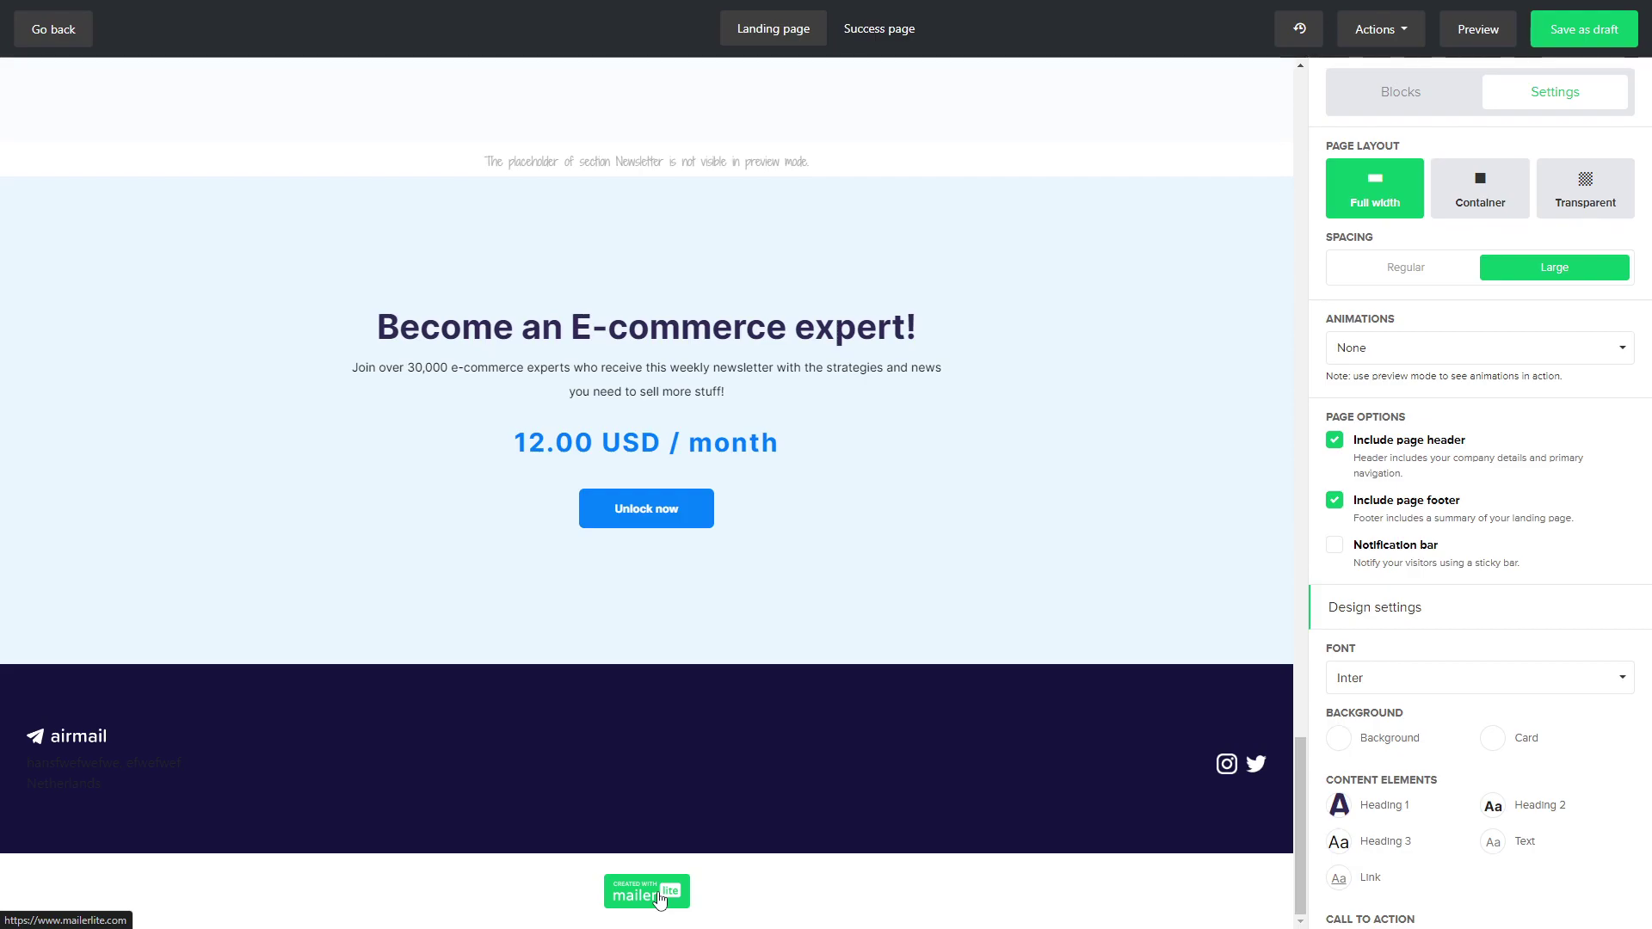
scroll(811, 601, "up", 15)
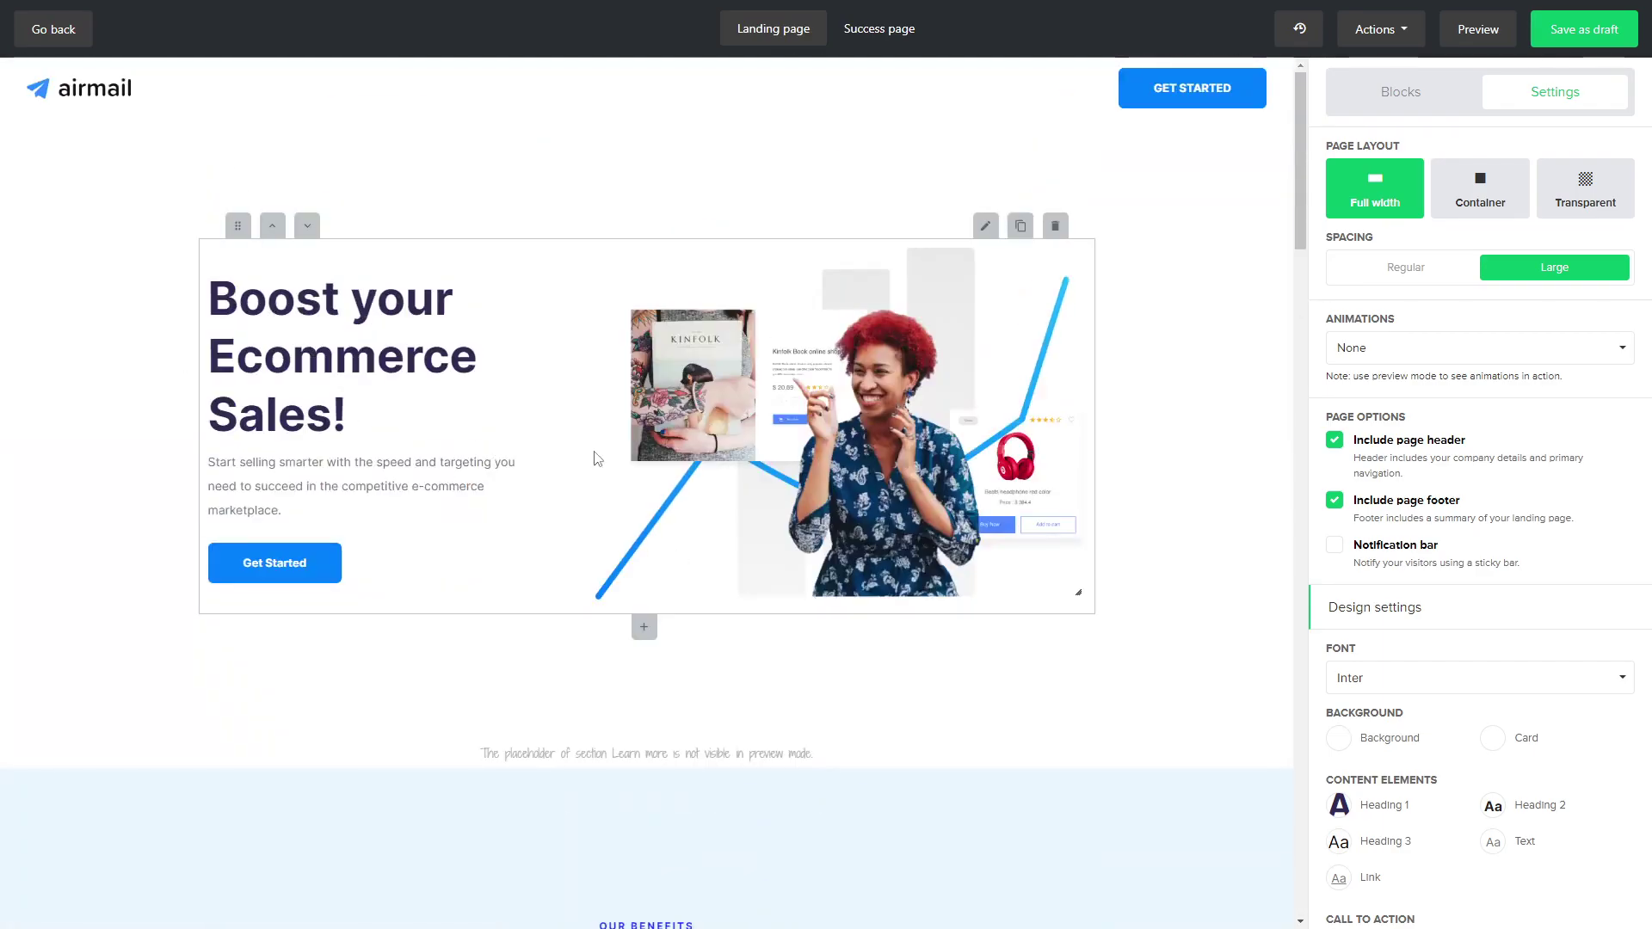
scroll(597, 456, "down", 8)
scroll(597, 457, "down", 8)
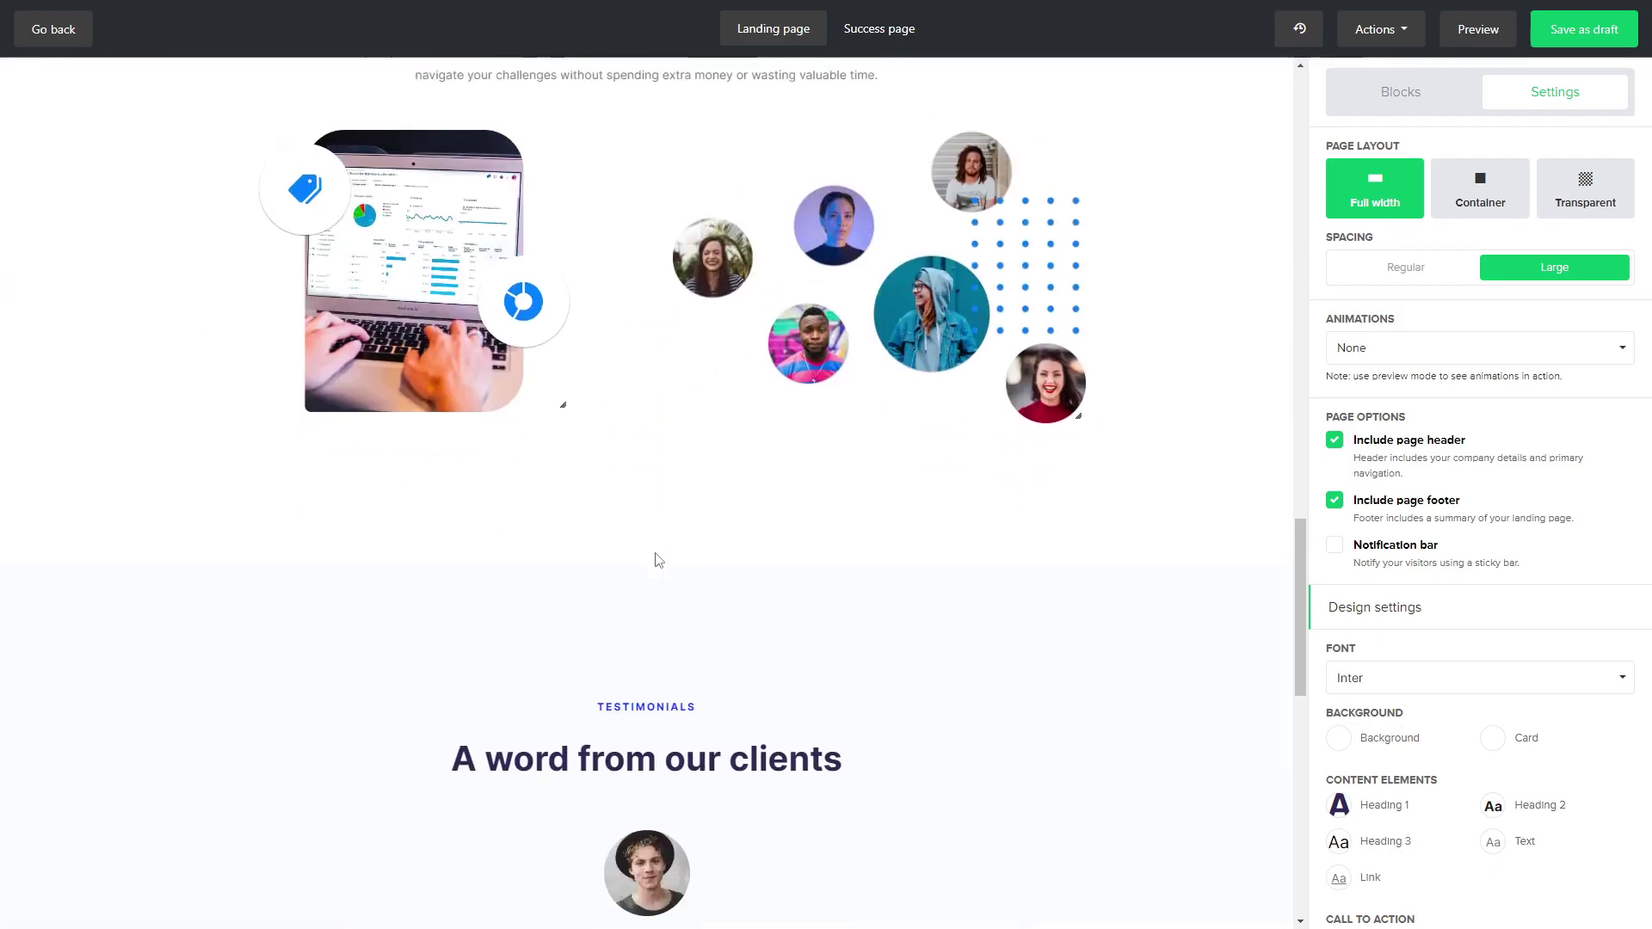
scroll(656, 556, "up", 15)
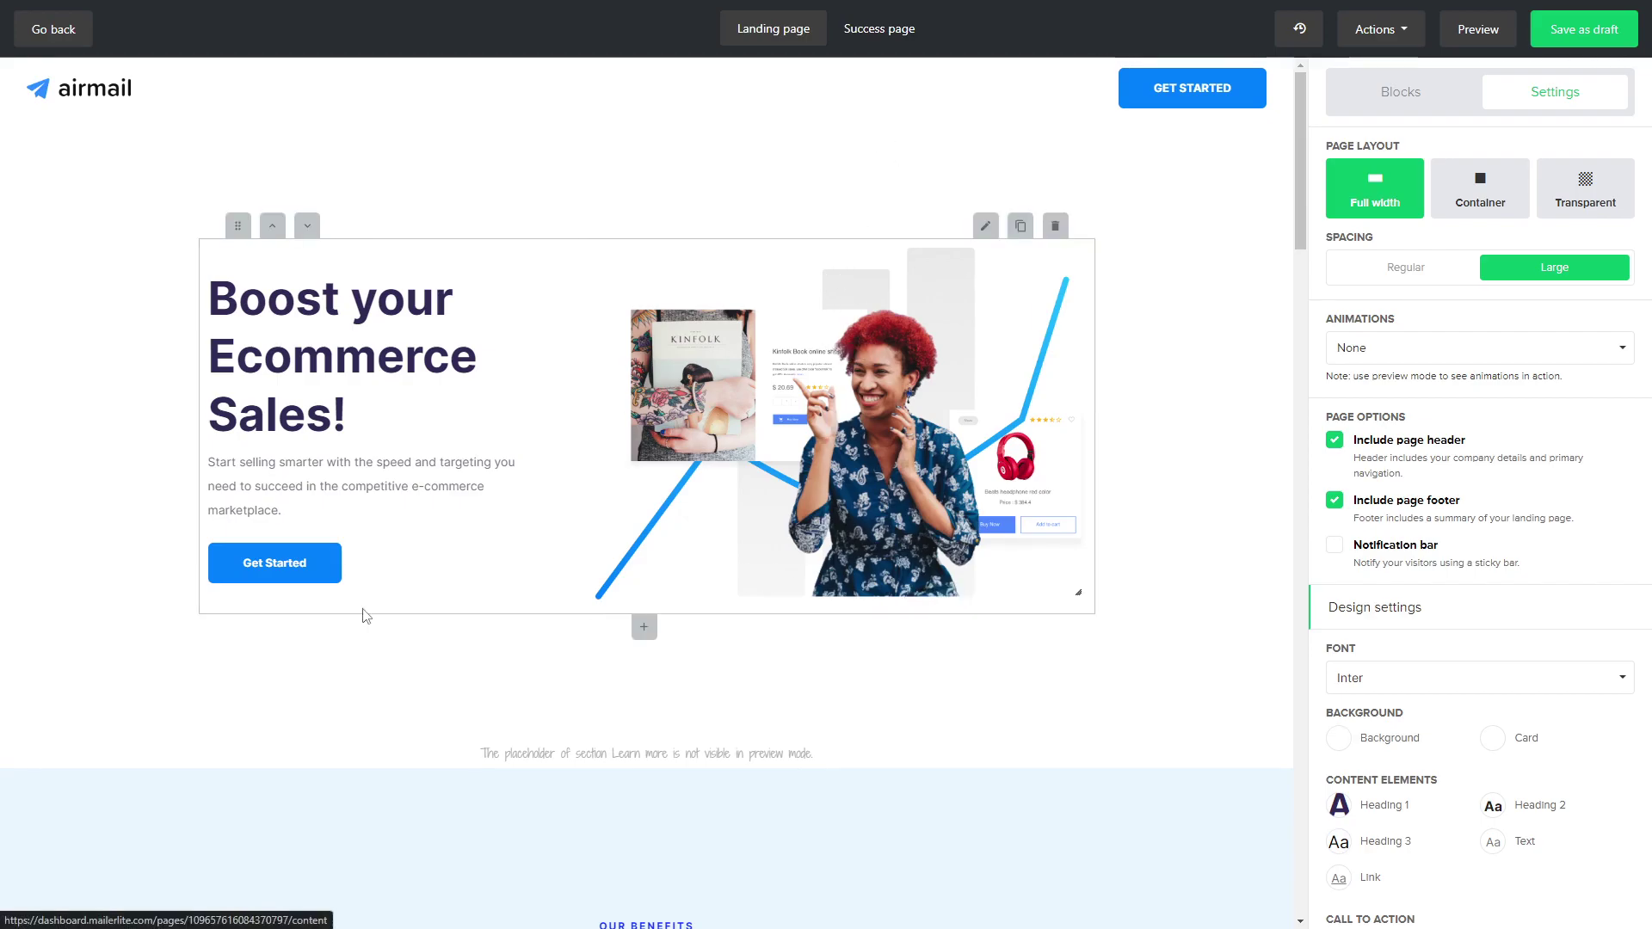
- View the success page's content and return to the landing page
left_click(860, 31)
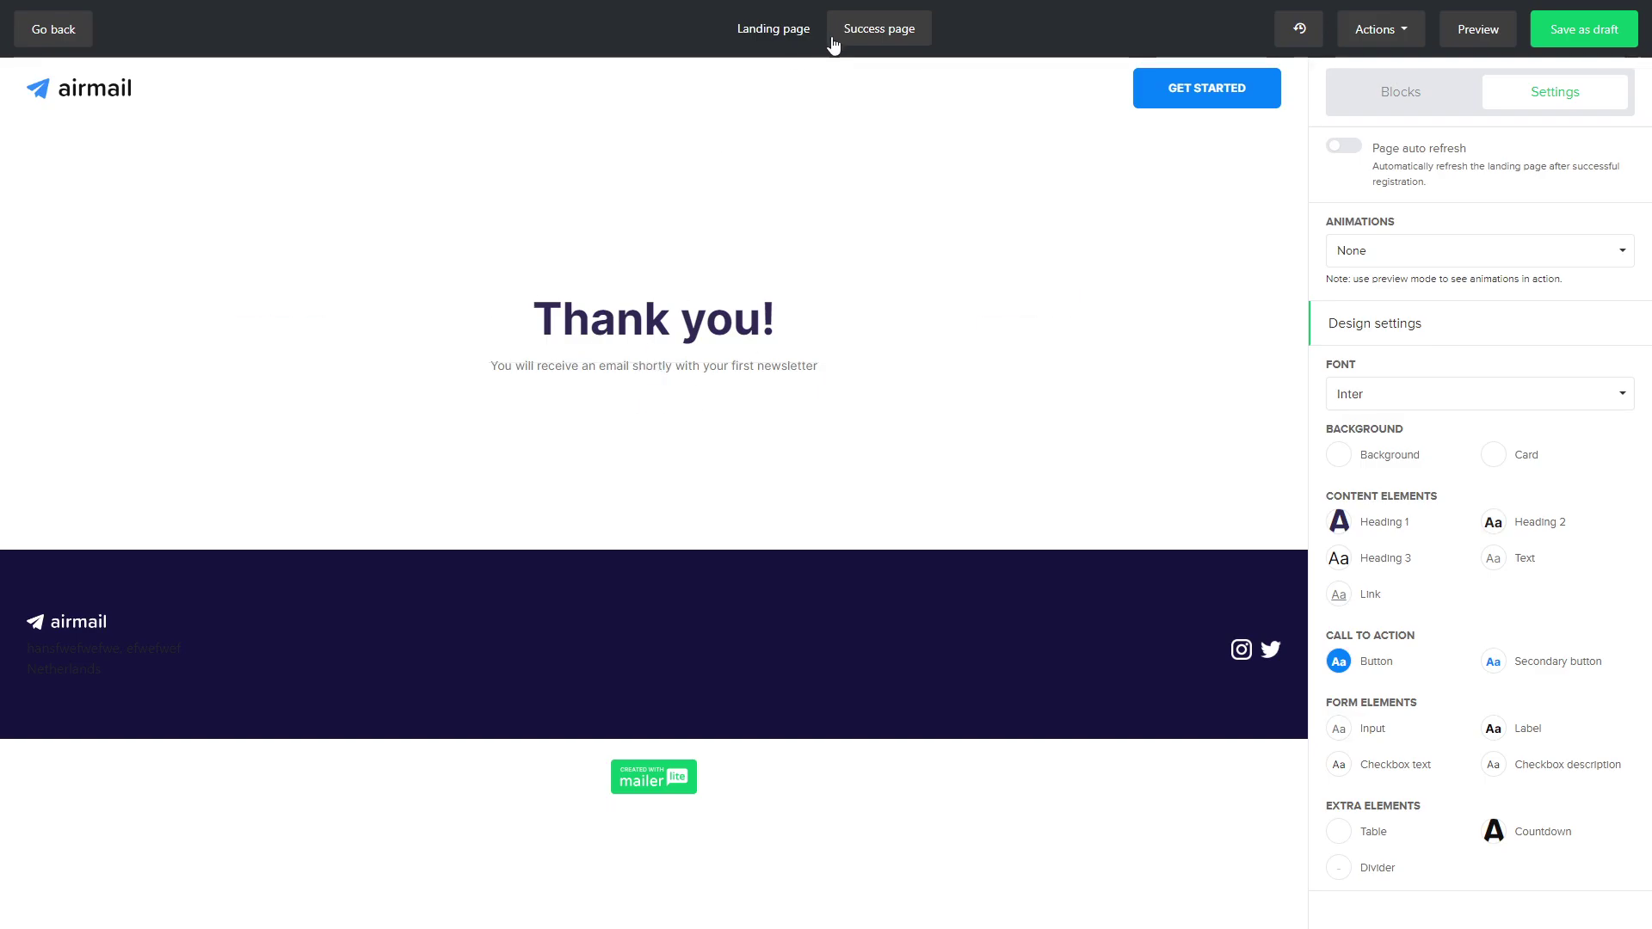
left_click(772, 38)
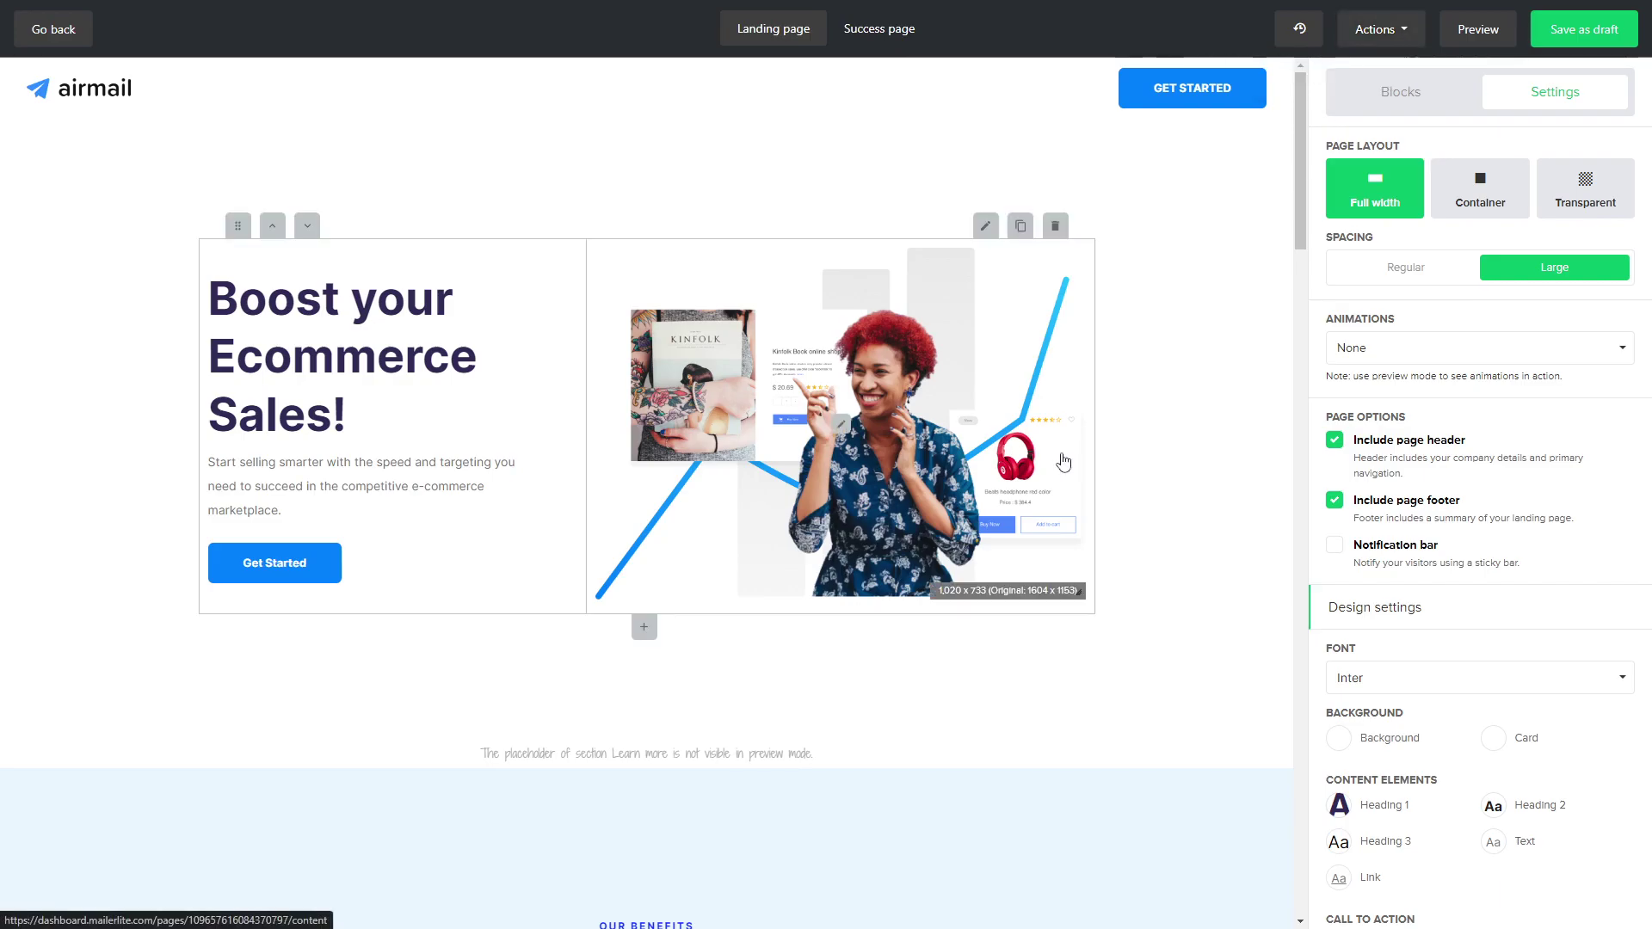
- Browse the available content blocks and add a Signup form block directly below the hero section
left_click(1398, 99)
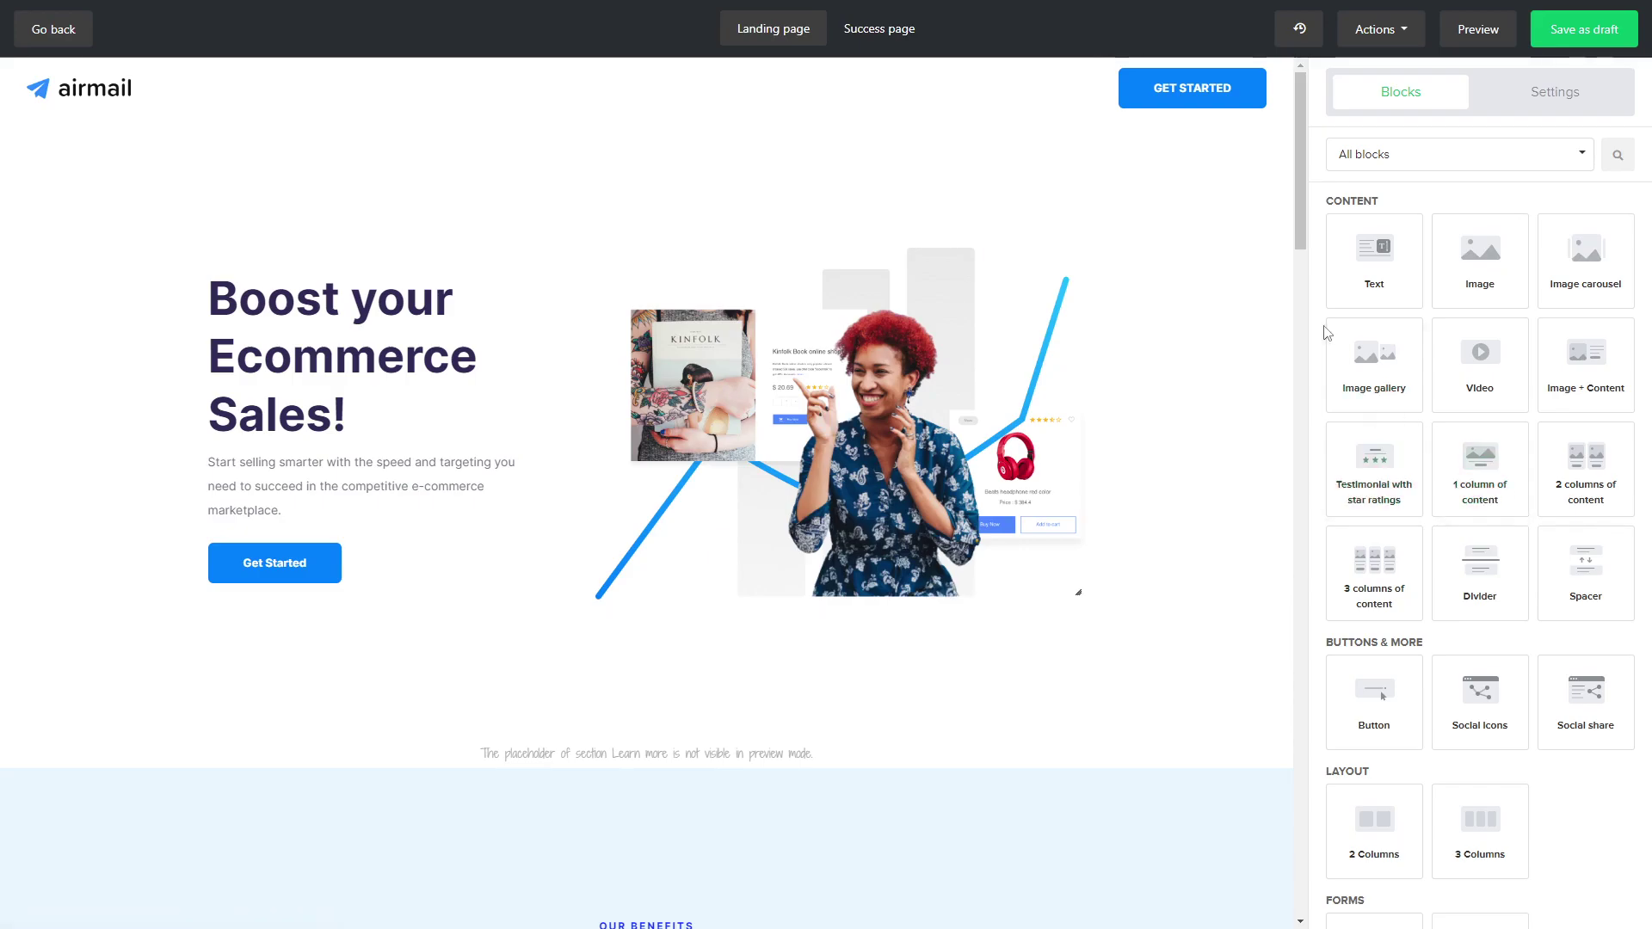
scroll(1376, 345, "down", 3)
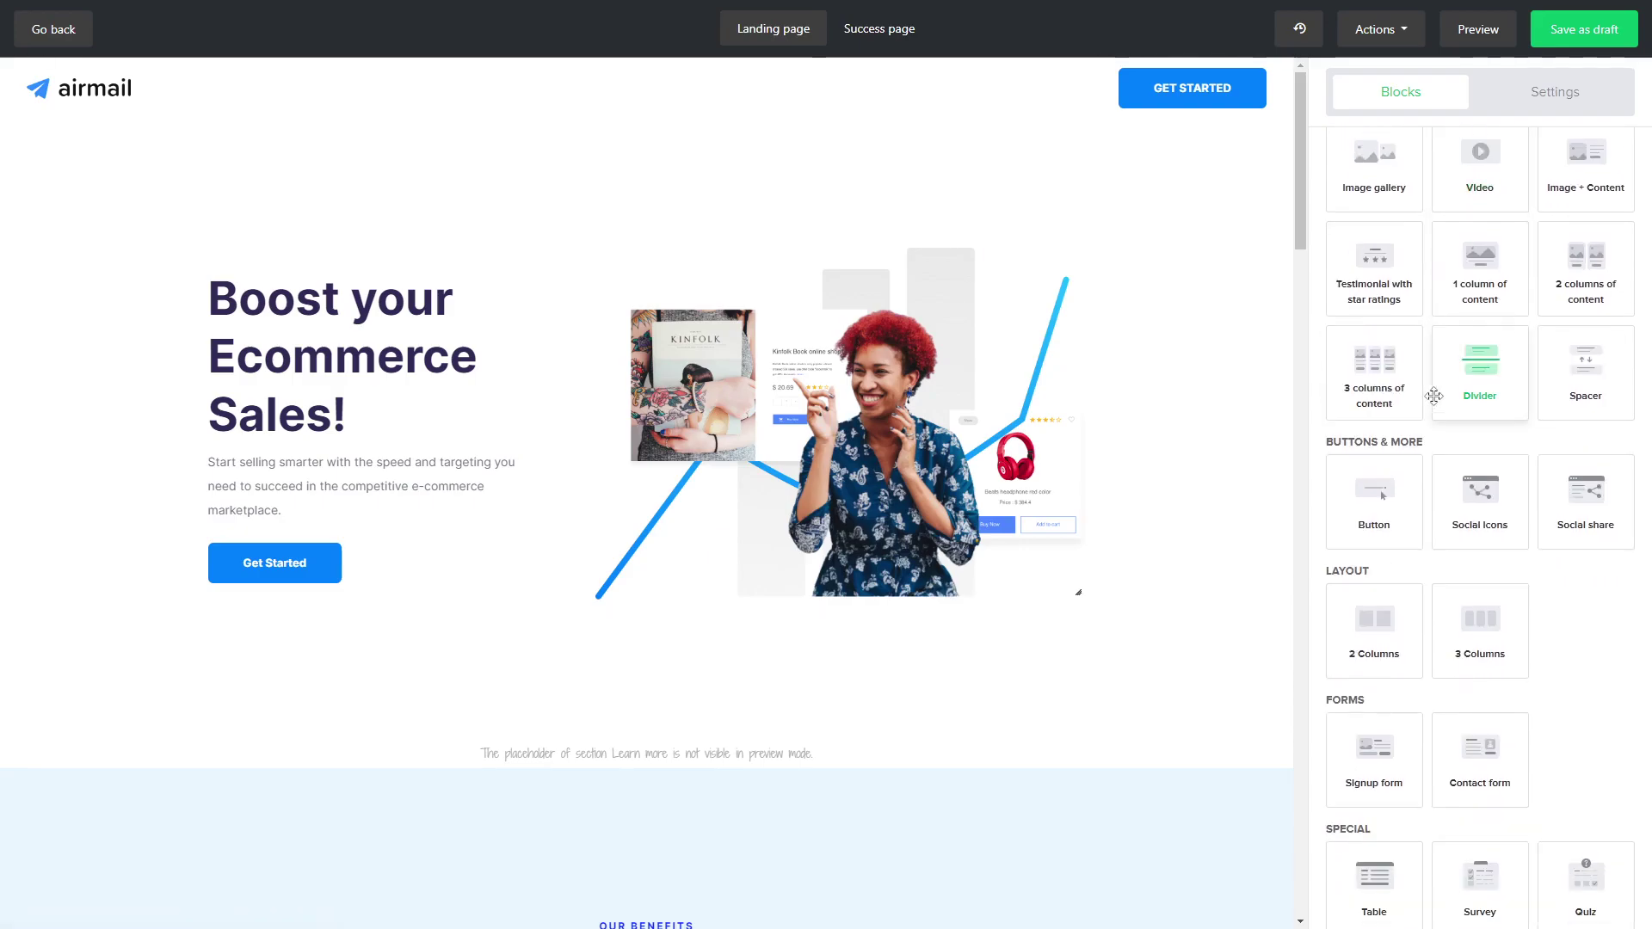
scroll(1428, 396, "down", 3)
scroll(1362, 585, "down", 3)
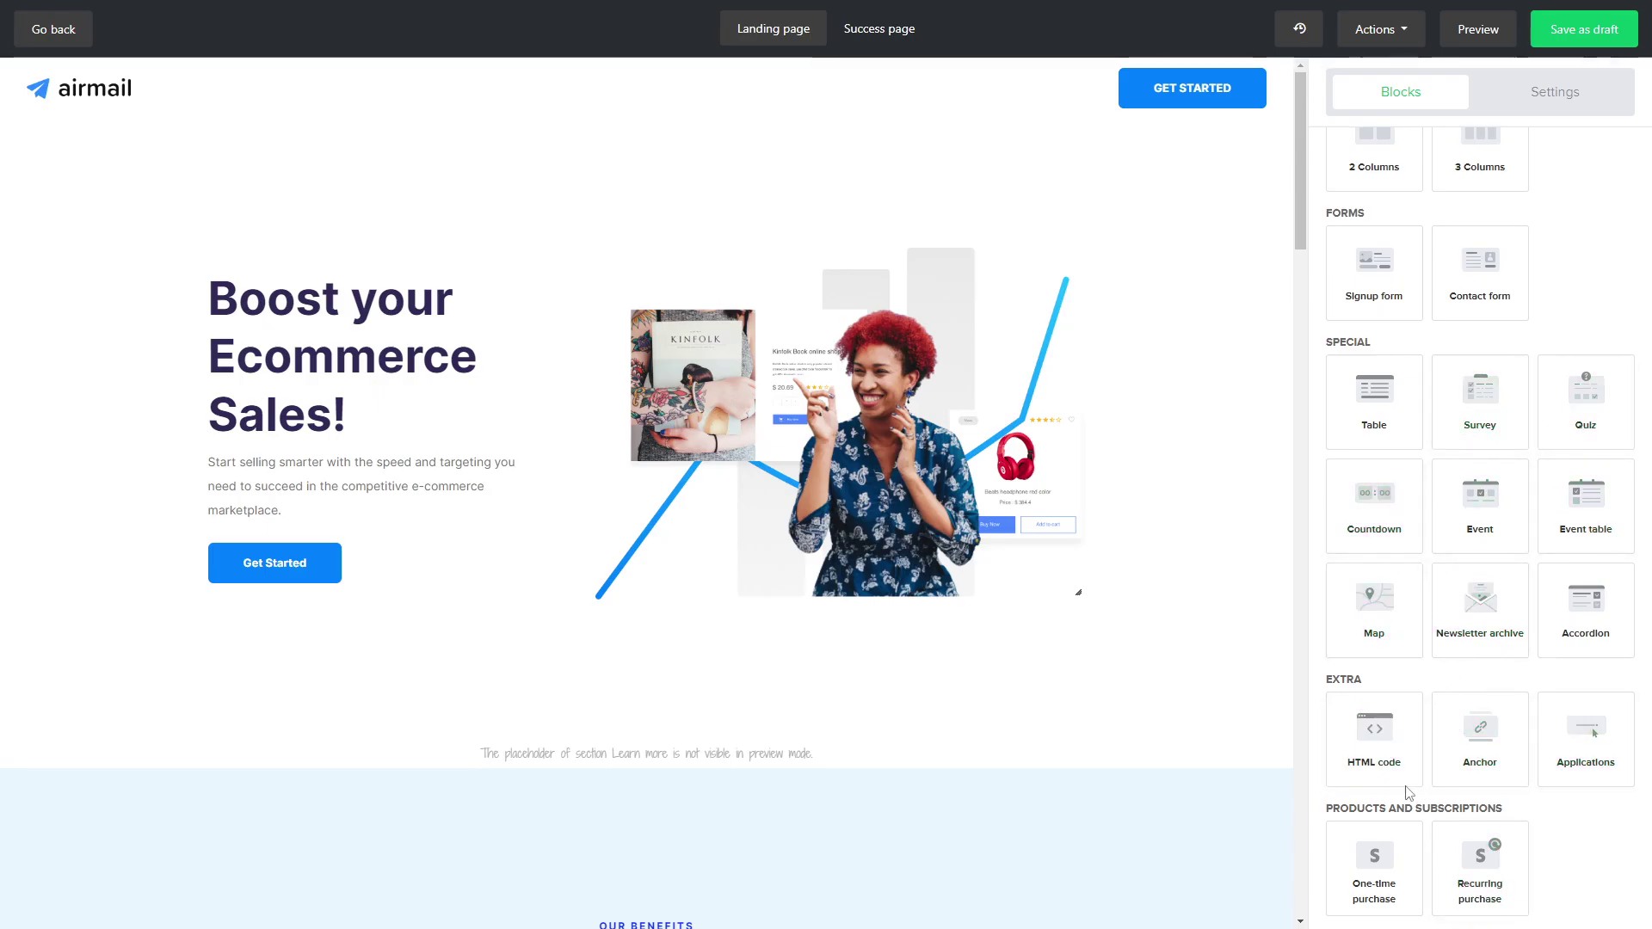
scroll(1385, 602, "up", 2)
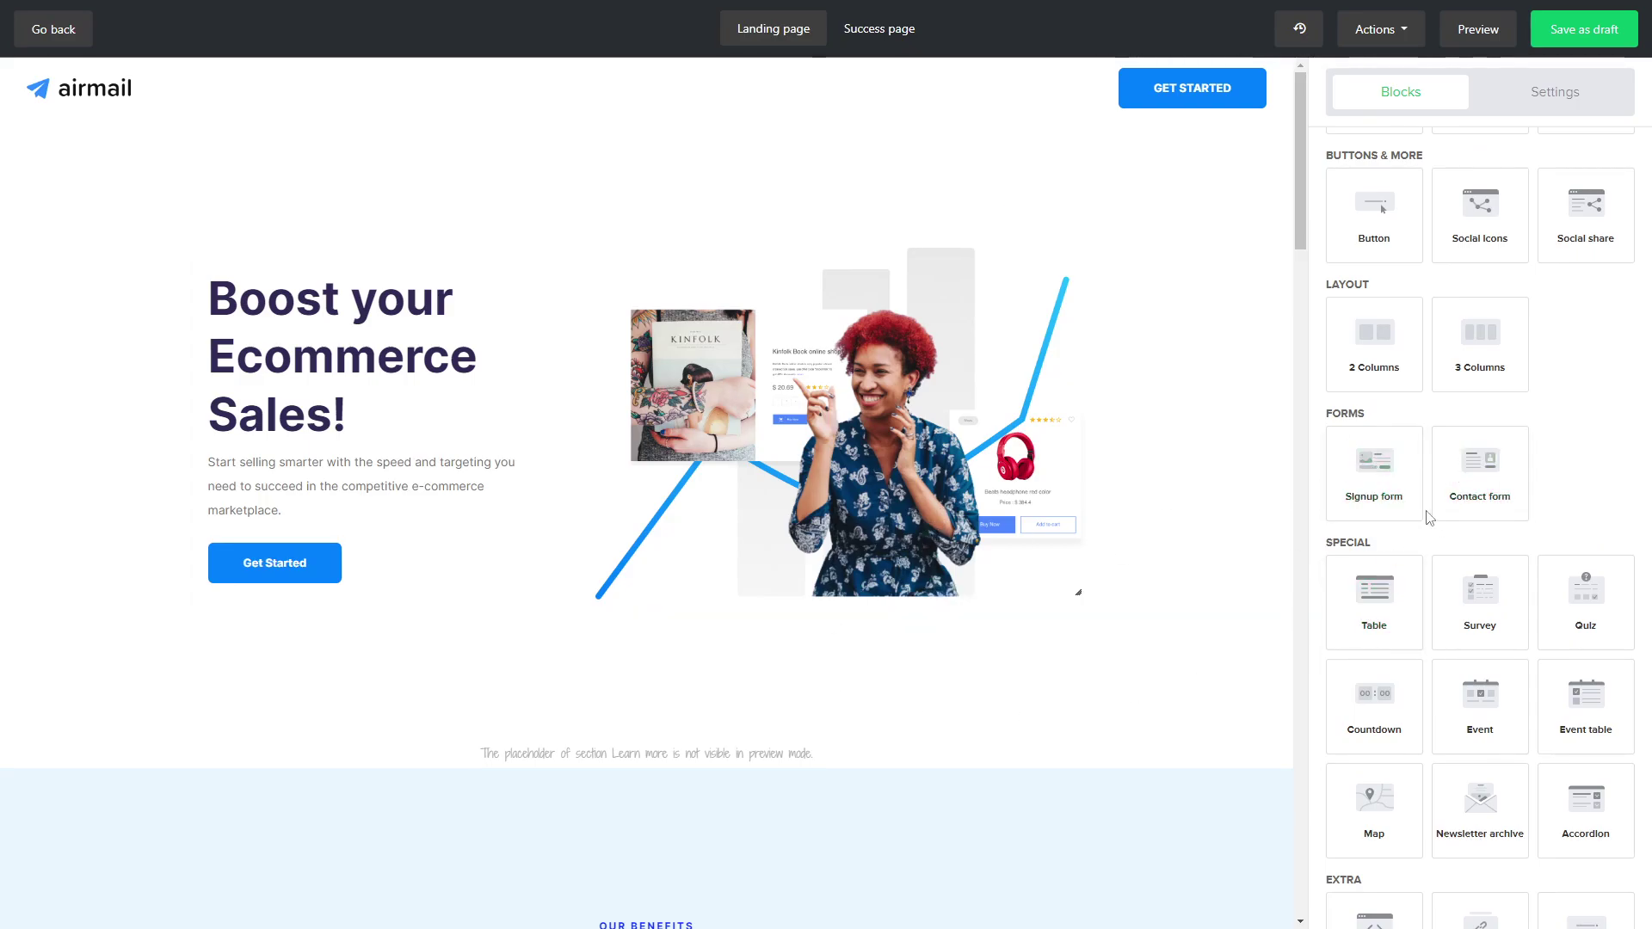
left_click_drag(1363, 466, 628, 616)
scroll(464, 387, "up", 5)
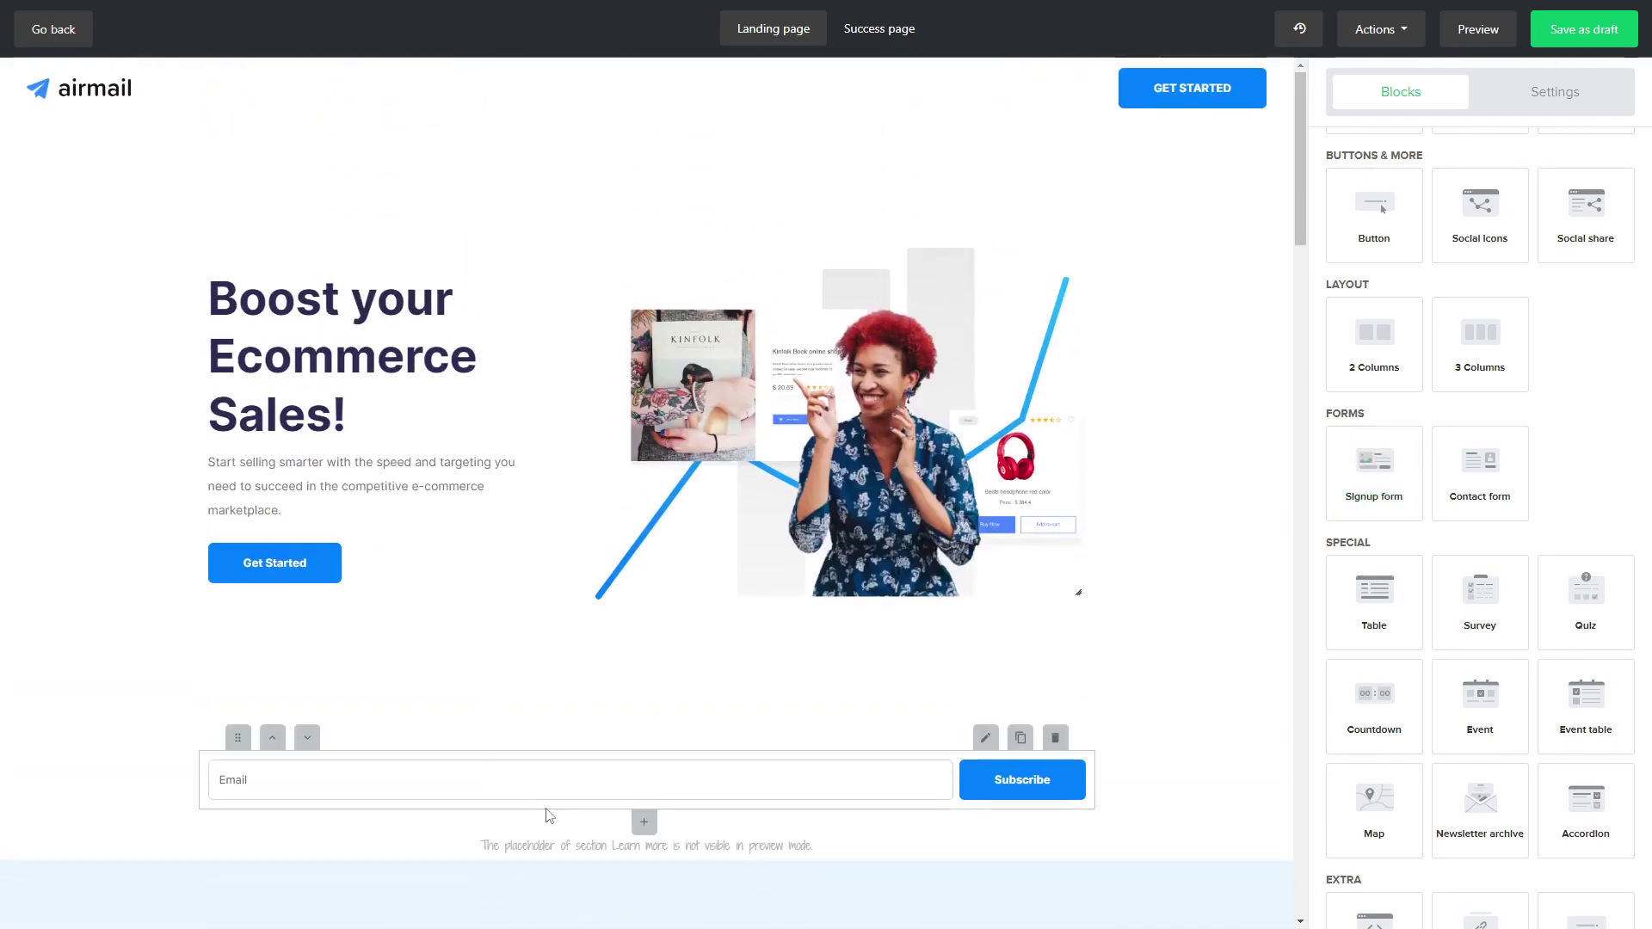
- Check the signup form's content settings, close them without changes, and save the landing page as a draft
left_click(505, 777)
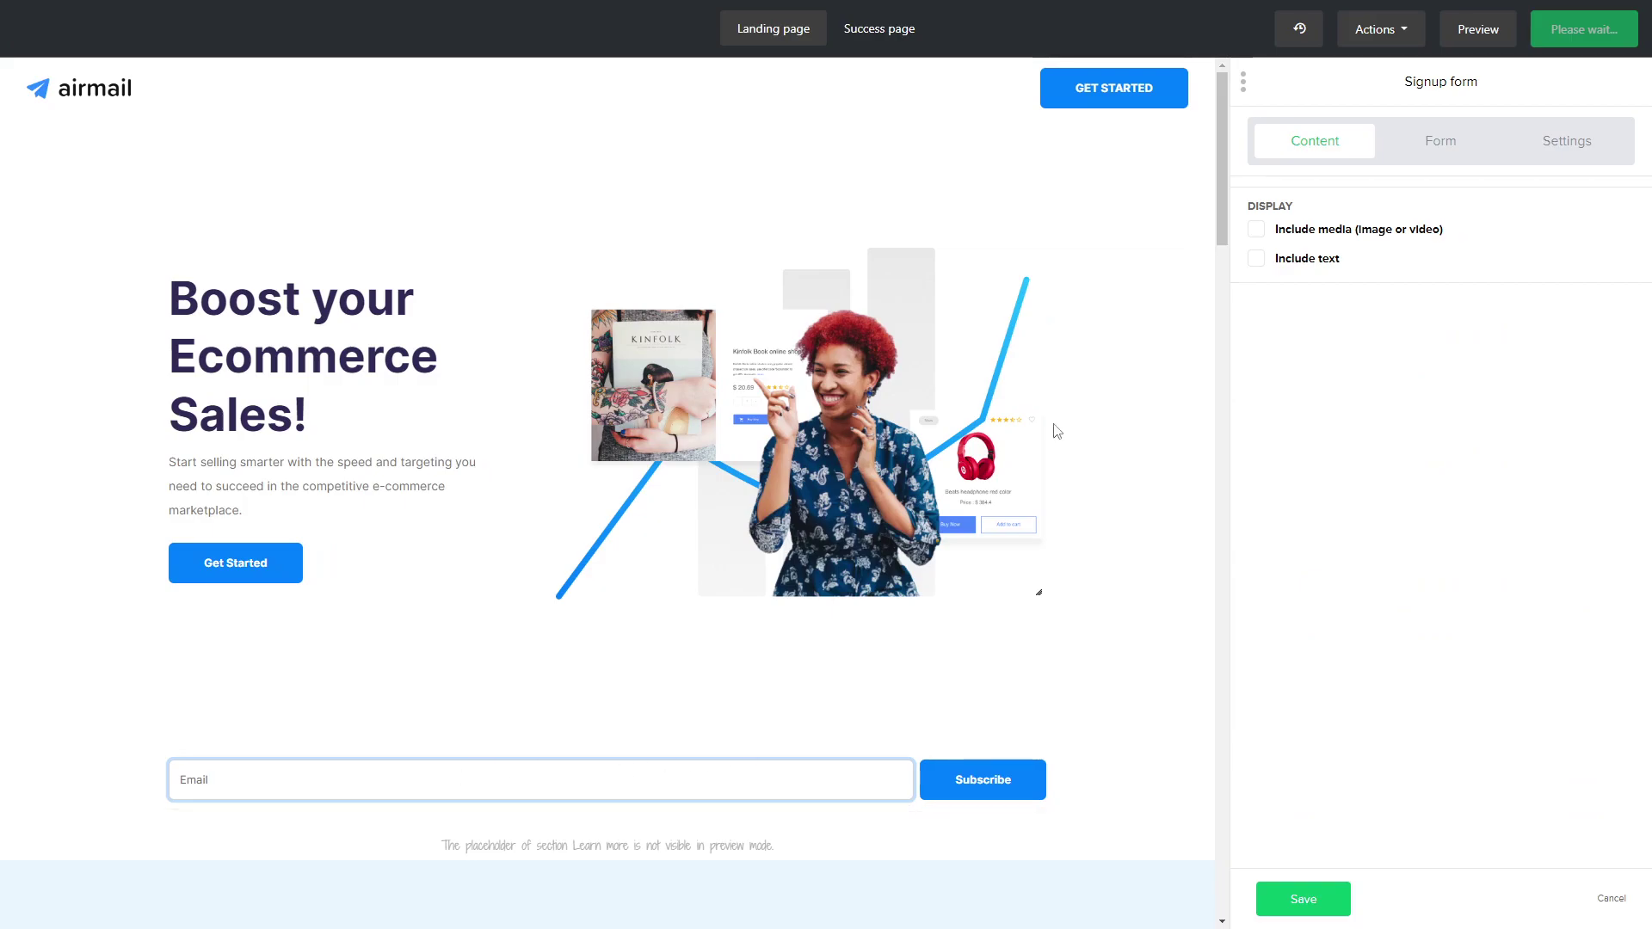
left_click(1609, 897)
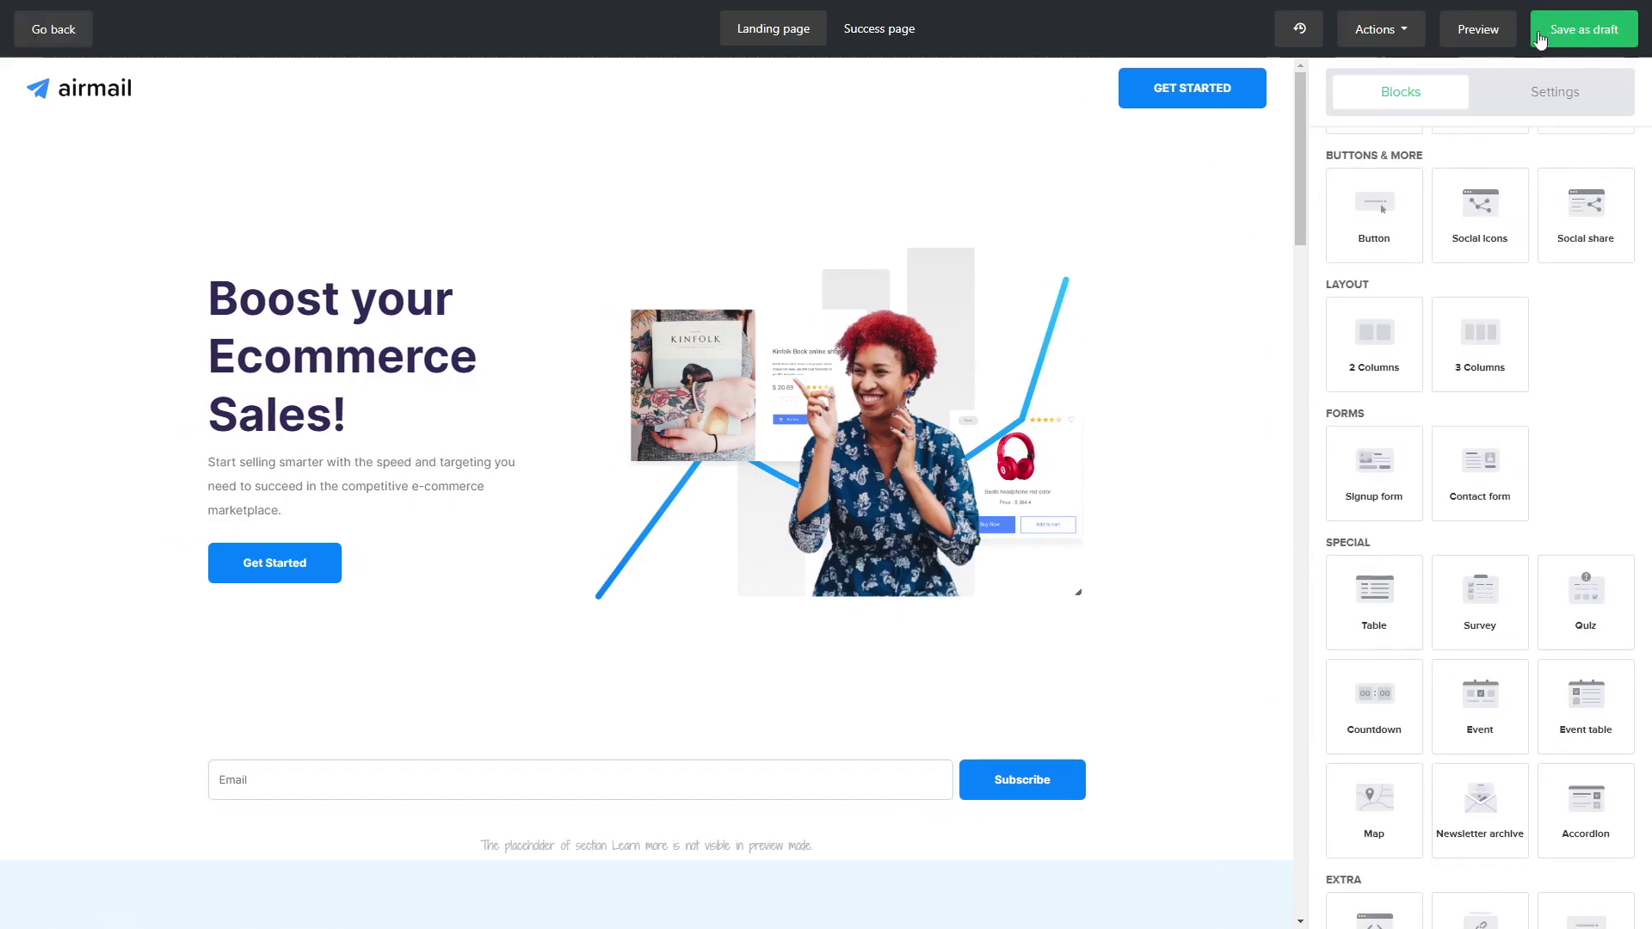
left_click(1594, 34)
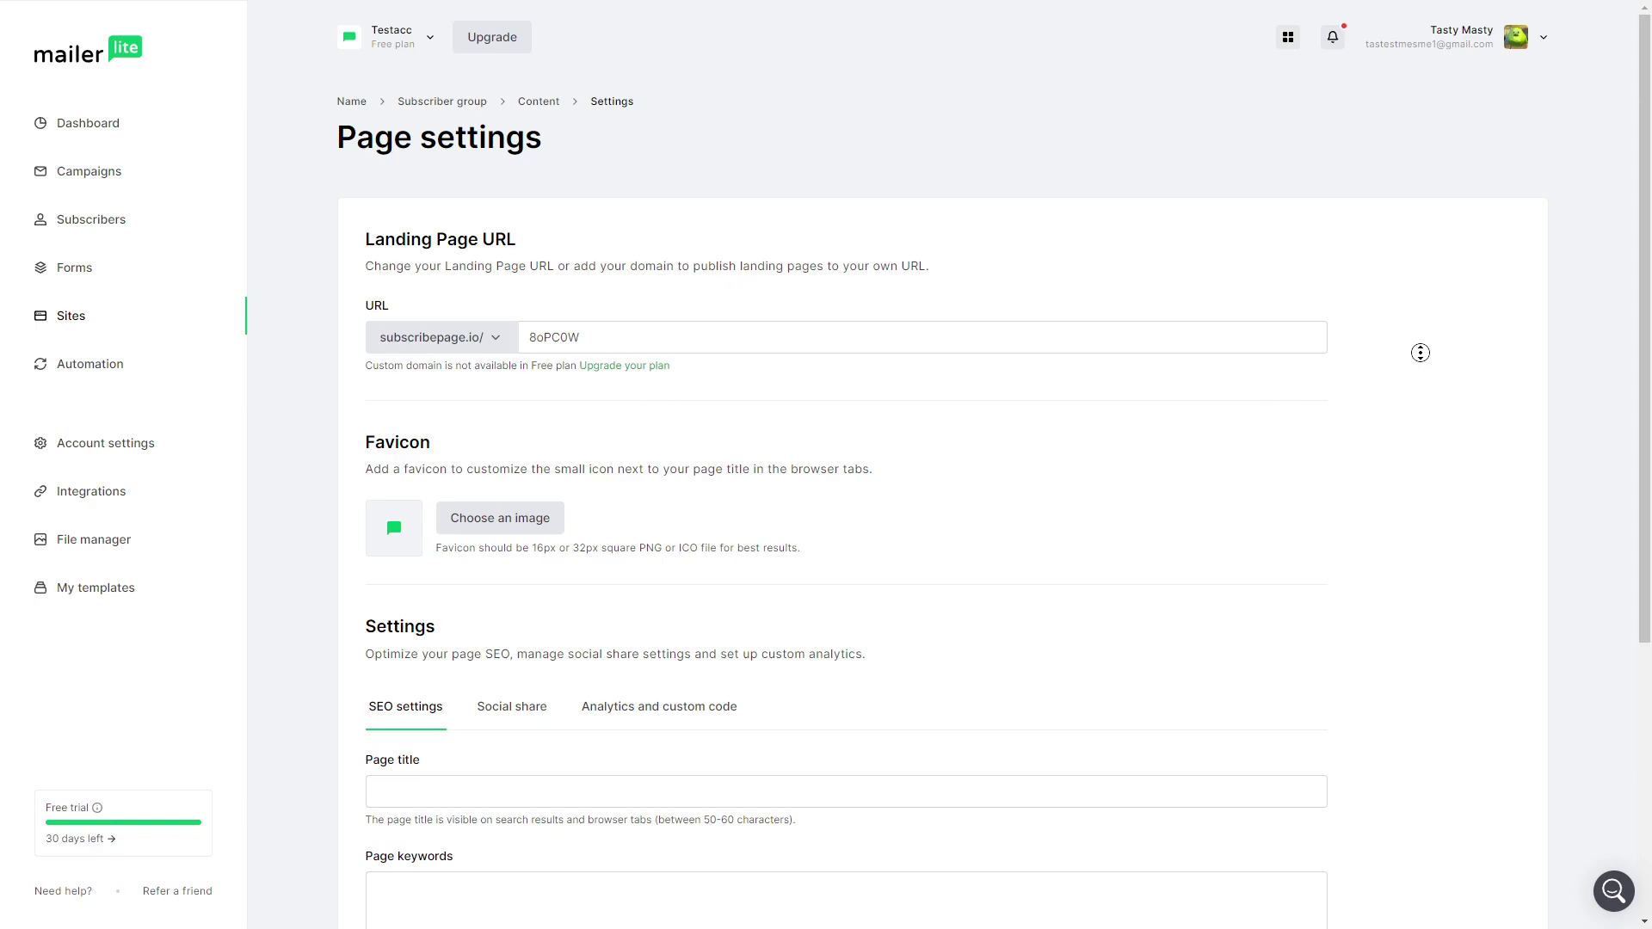
- Check the domain options for the landing page URL and set the address after subscribepage.io/ to "heilo"
scroll(1420, 352, "down", 2)
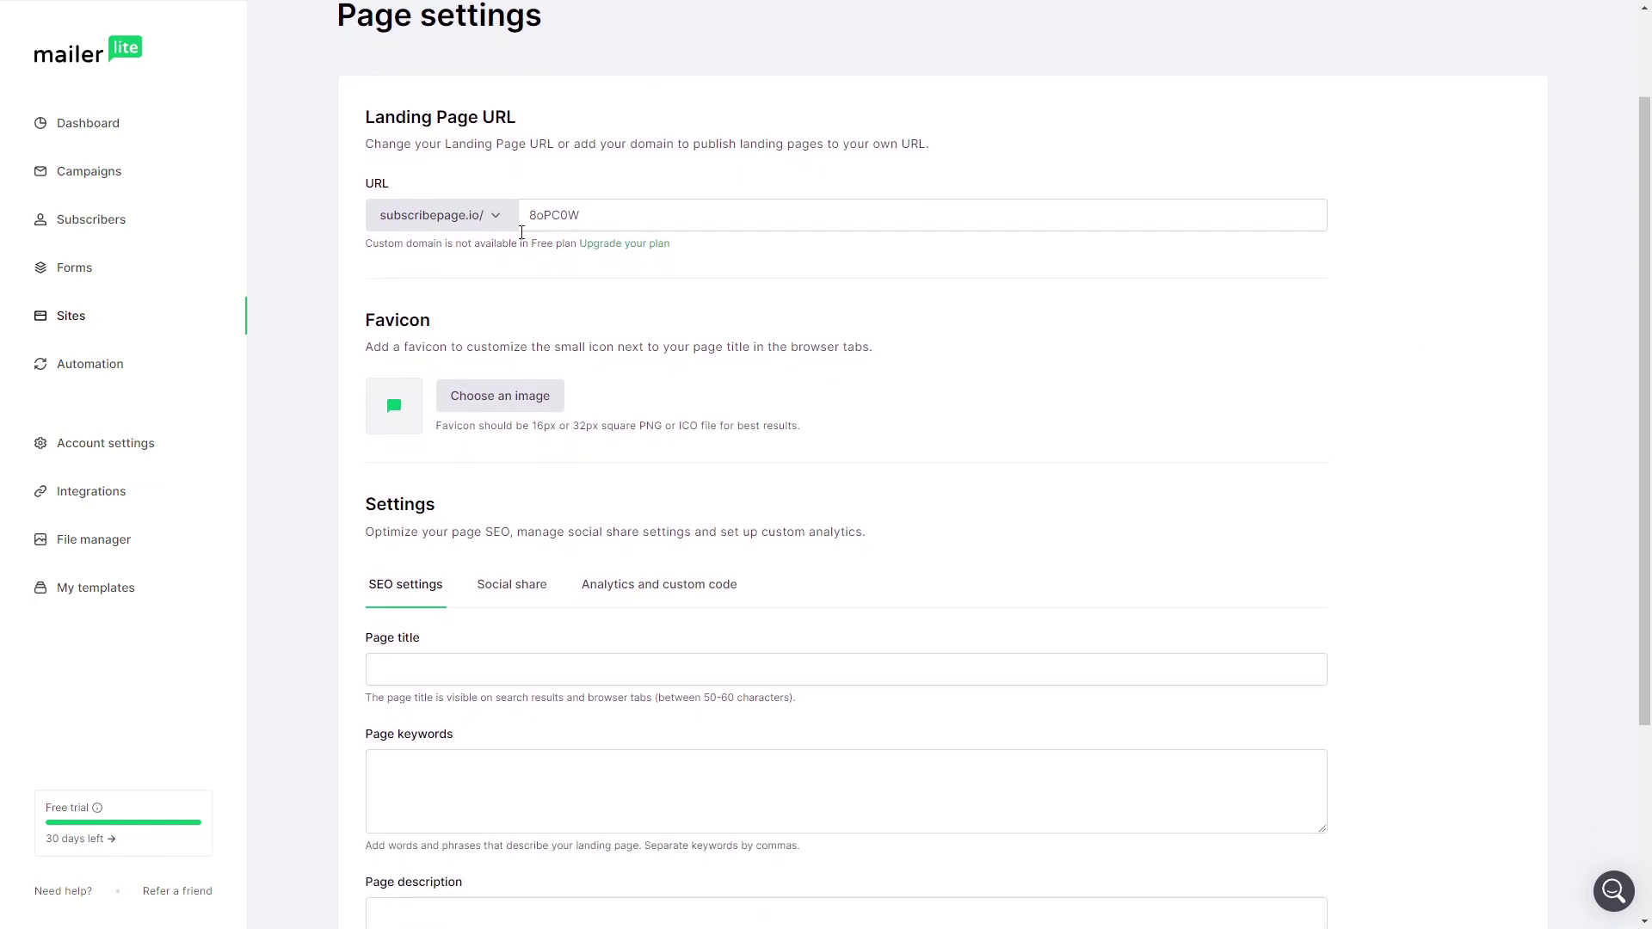
left_click(435, 222)
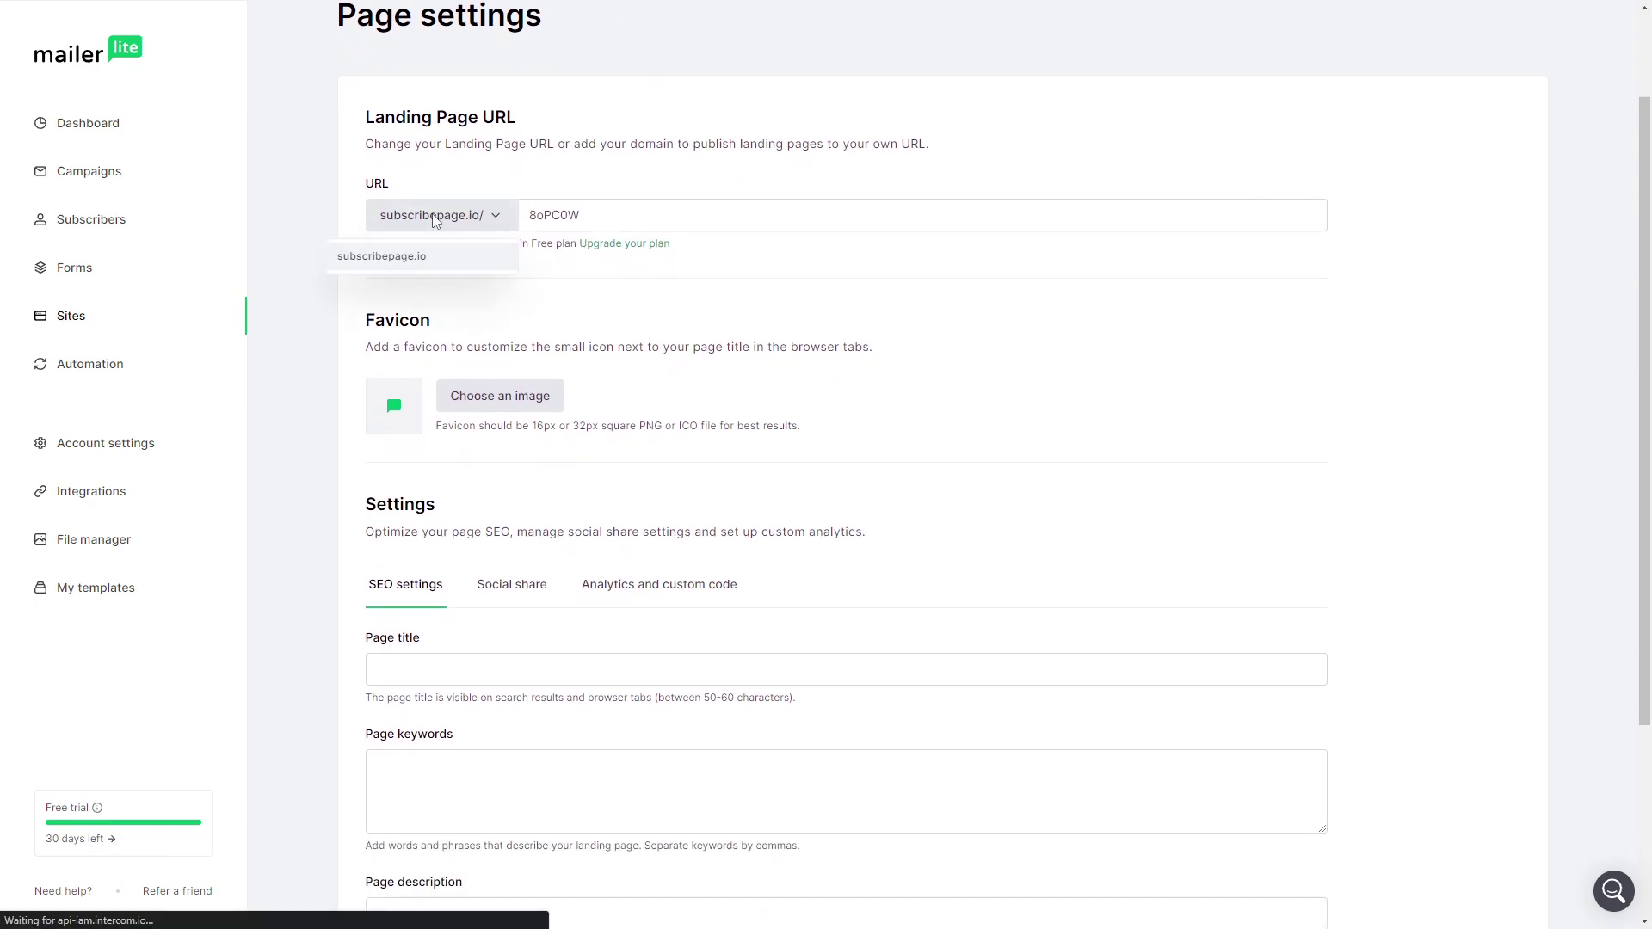
left_click(630, 214)
left_click_drag(707, 214, 517, 222)
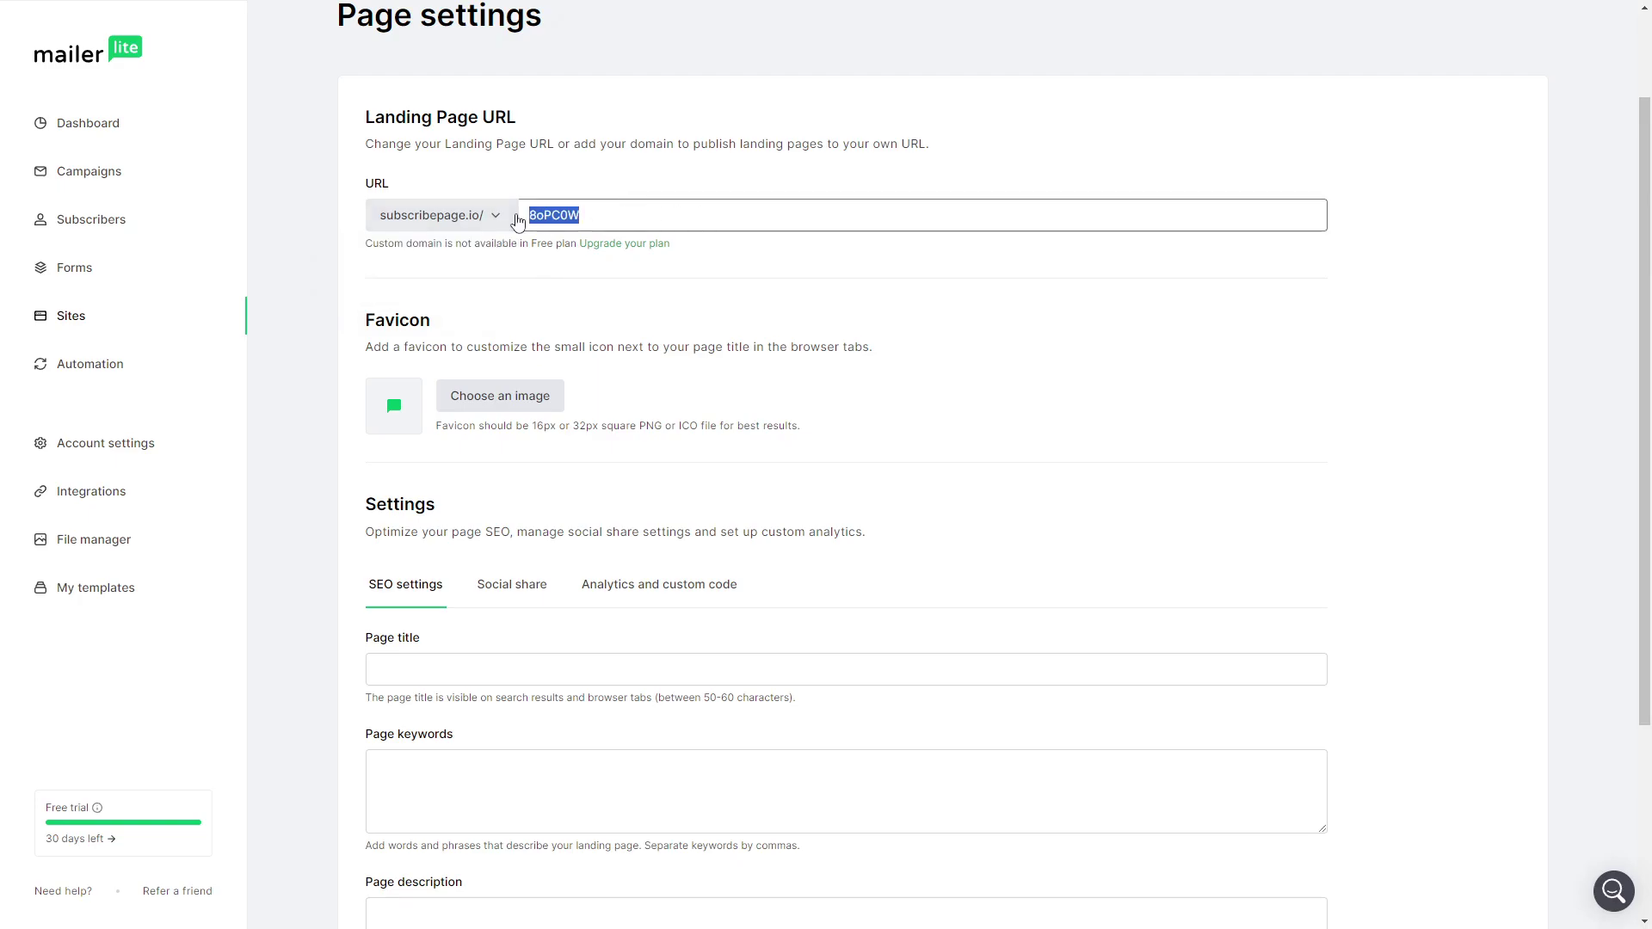
left_click_drag(331, 224, 513, 258)
left_click(519, 243)
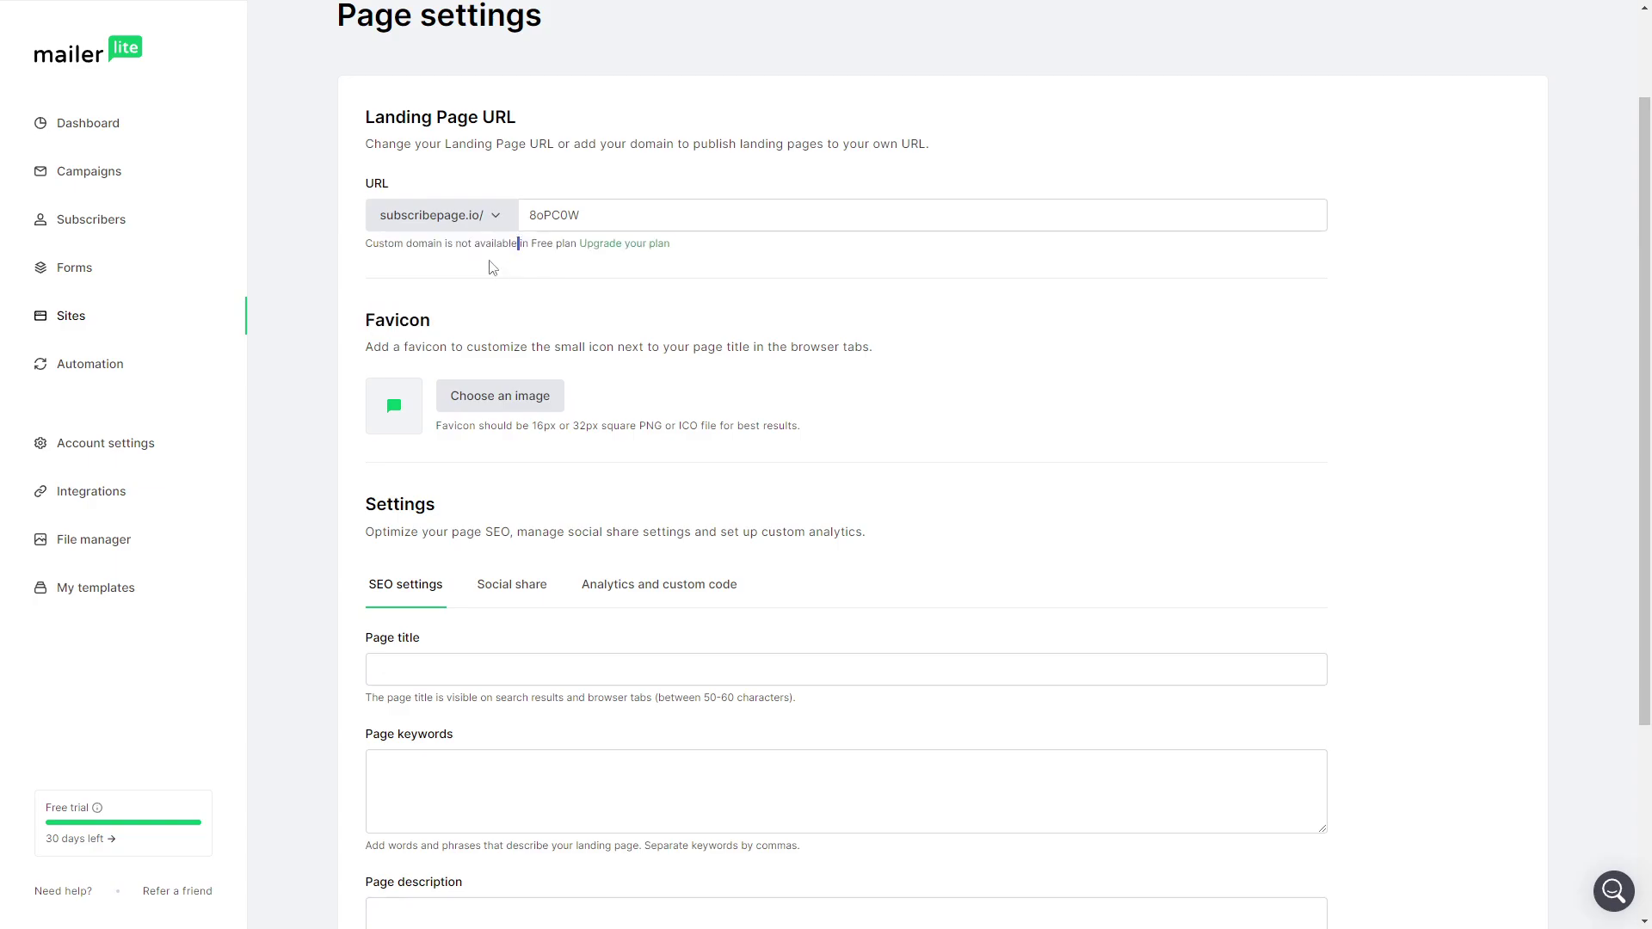
left_click(608, 214)
left_click_drag(609, 214, 513, 196)
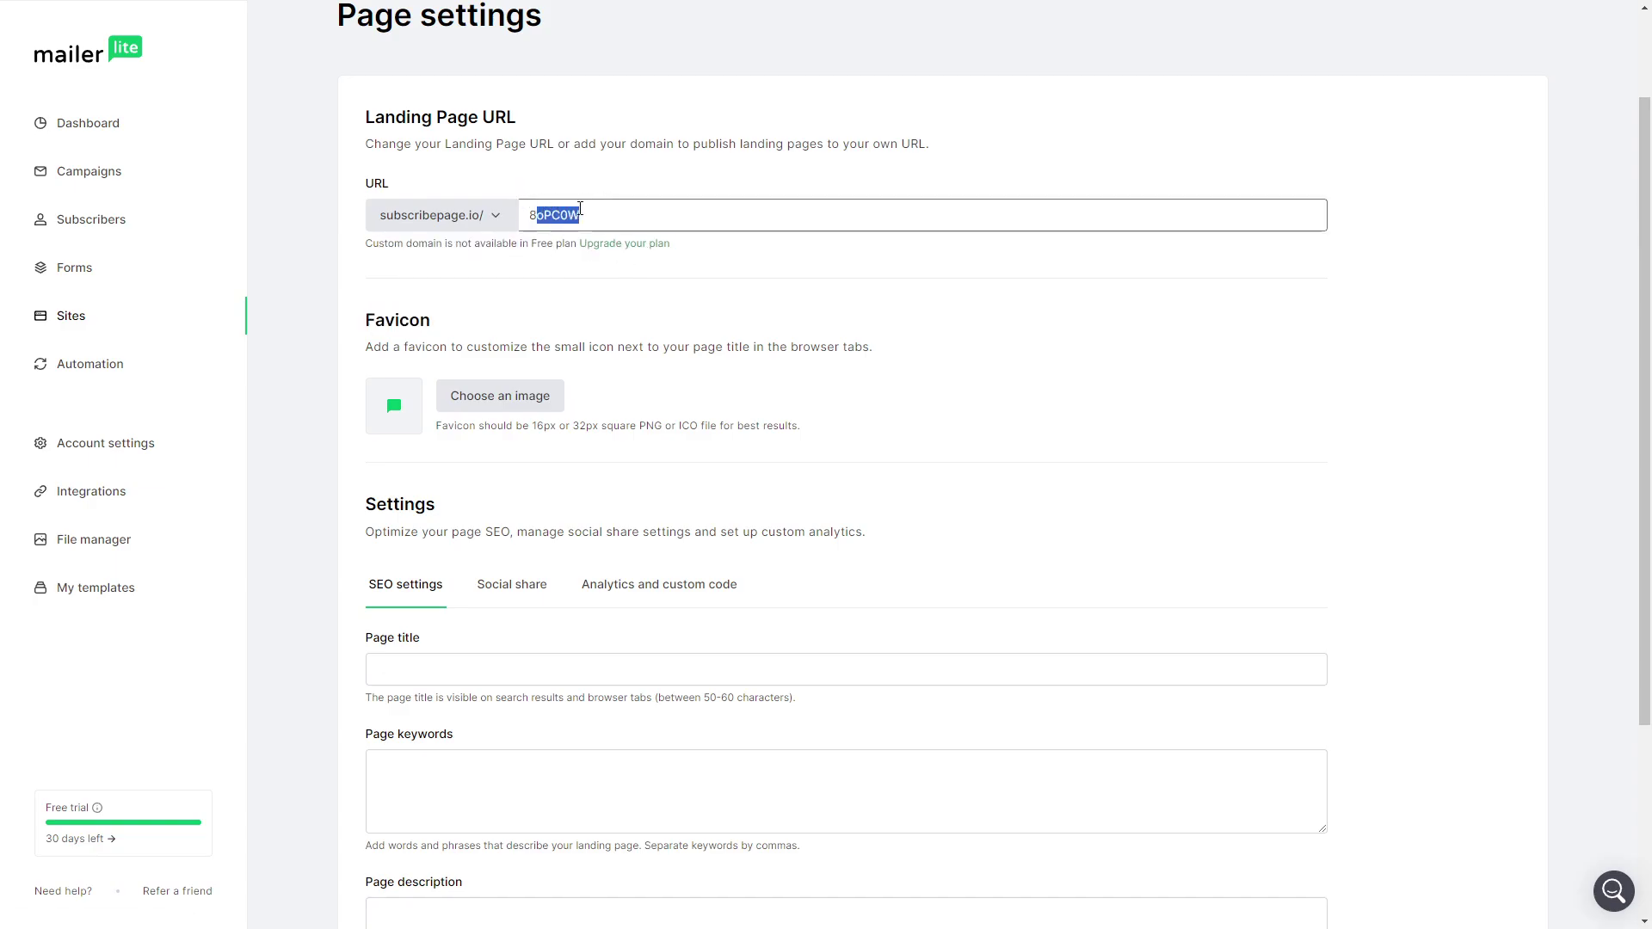
type("hello")
left_click(520, 191)
- Examine the favicon setting and its guidance on image size and file format
scroll(312, 306, "down", 1)
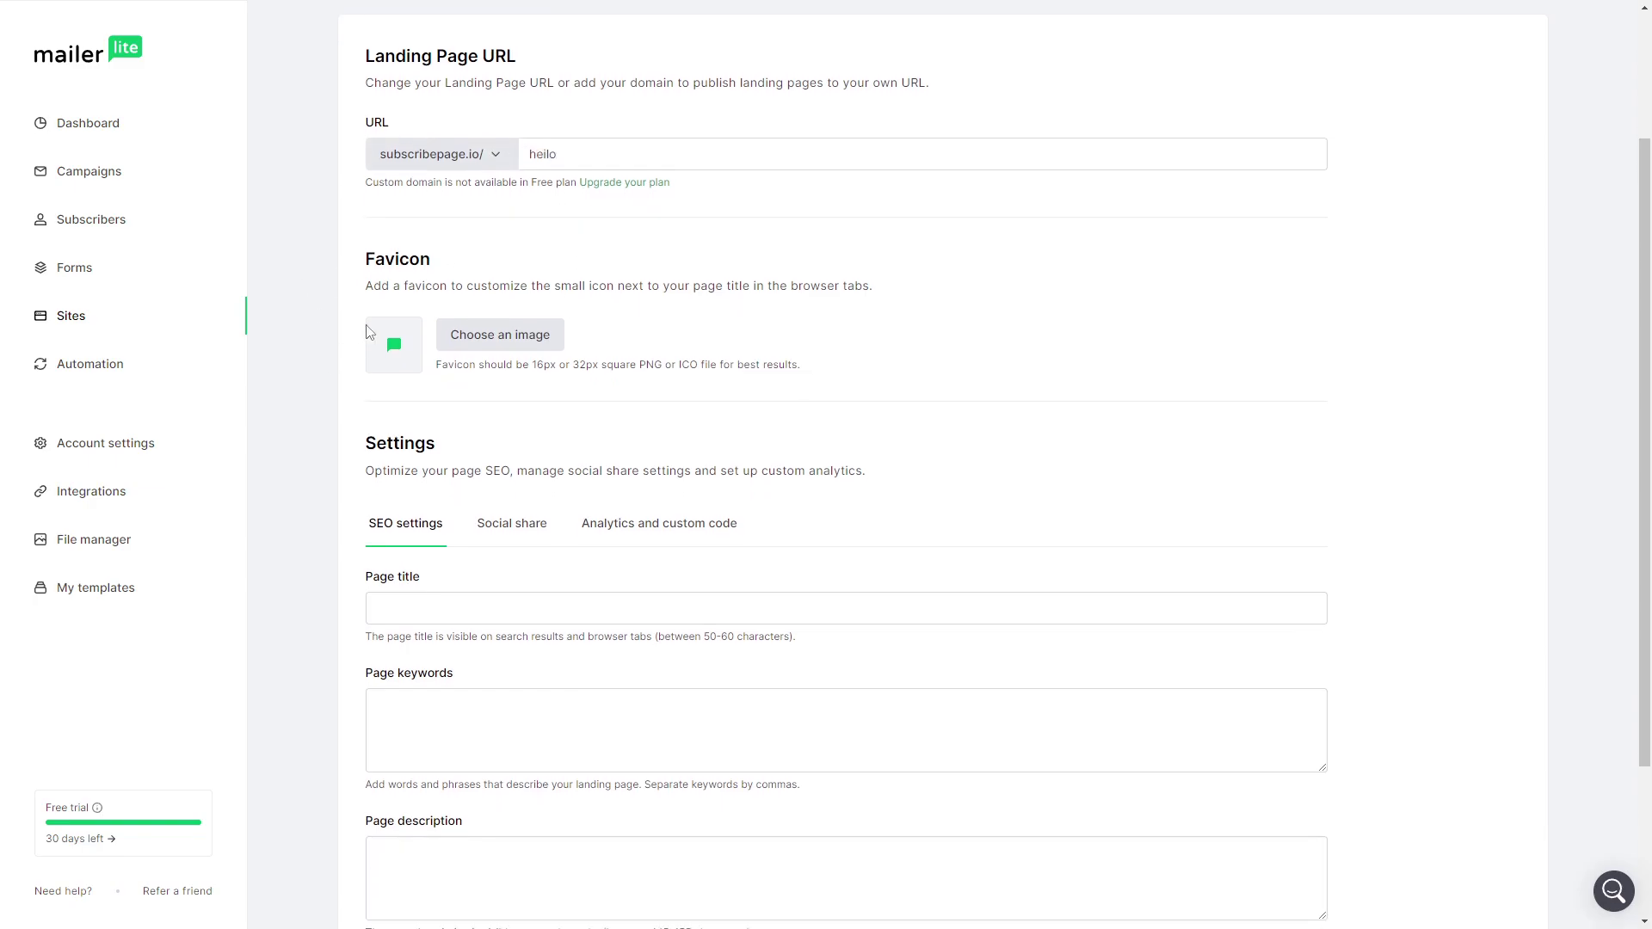
left_click_drag(376, 258, 431, 260)
left_click(341, 351)
left_click_drag(538, 364, 632, 365)
double_click(652, 364)
left_click(721, 373)
- Enter the SEO page title "Boost your Ecommerce Sales!" and the page keywords "ecommerce, boost ecommece sales,"
scroll(352, 406, "down", 3)
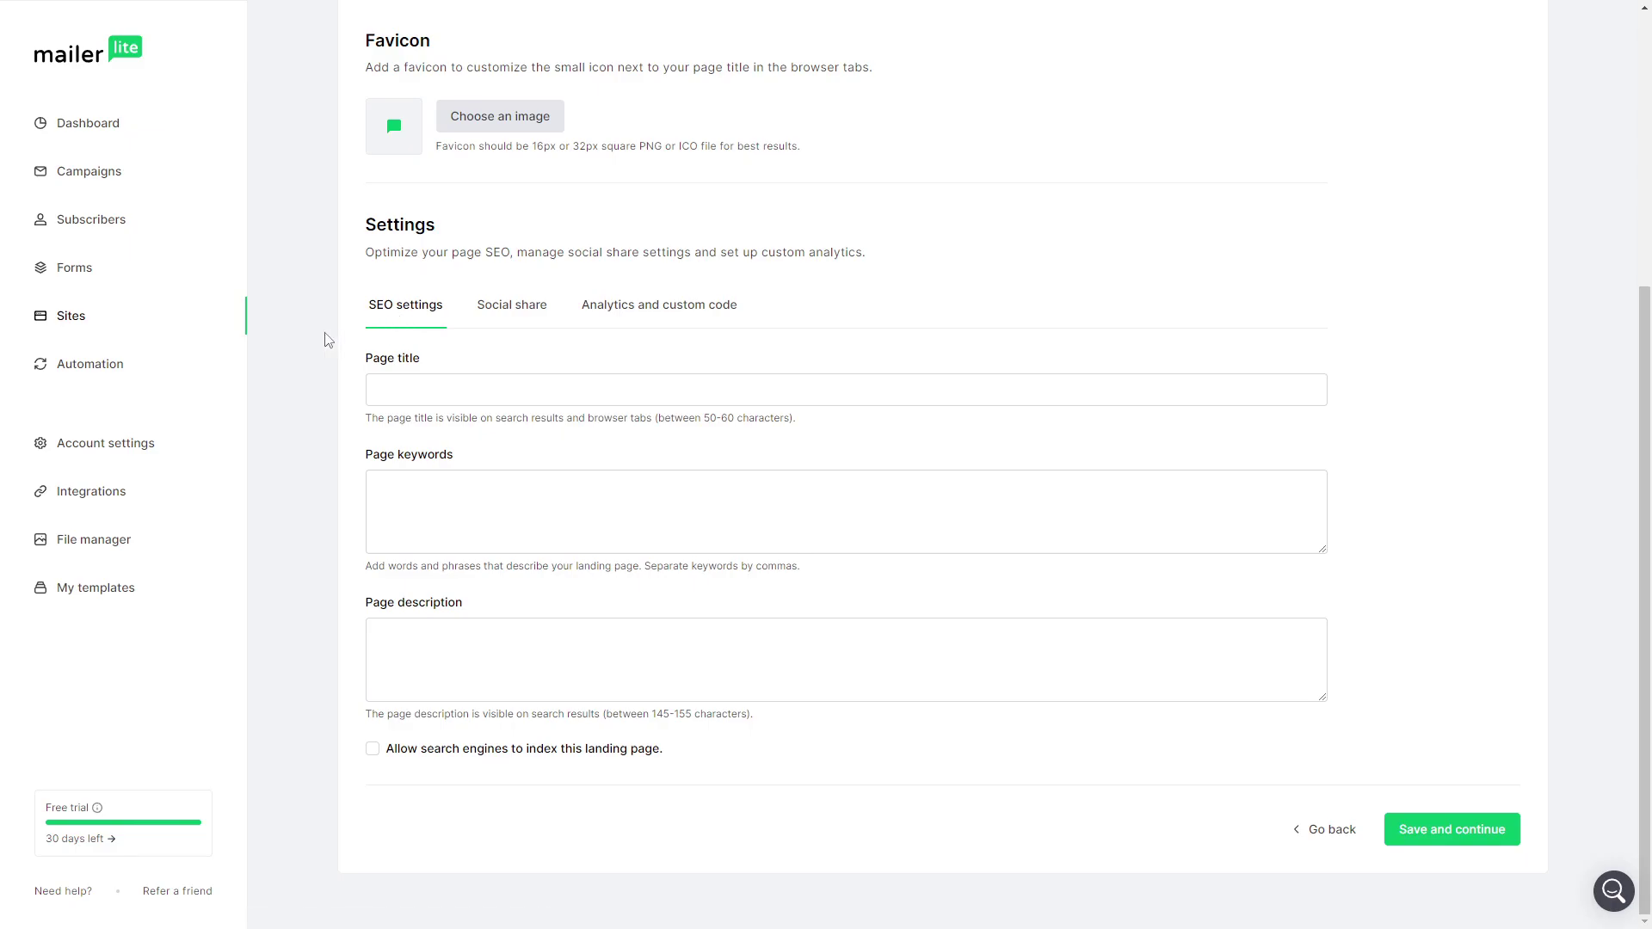
left_click(429, 395)
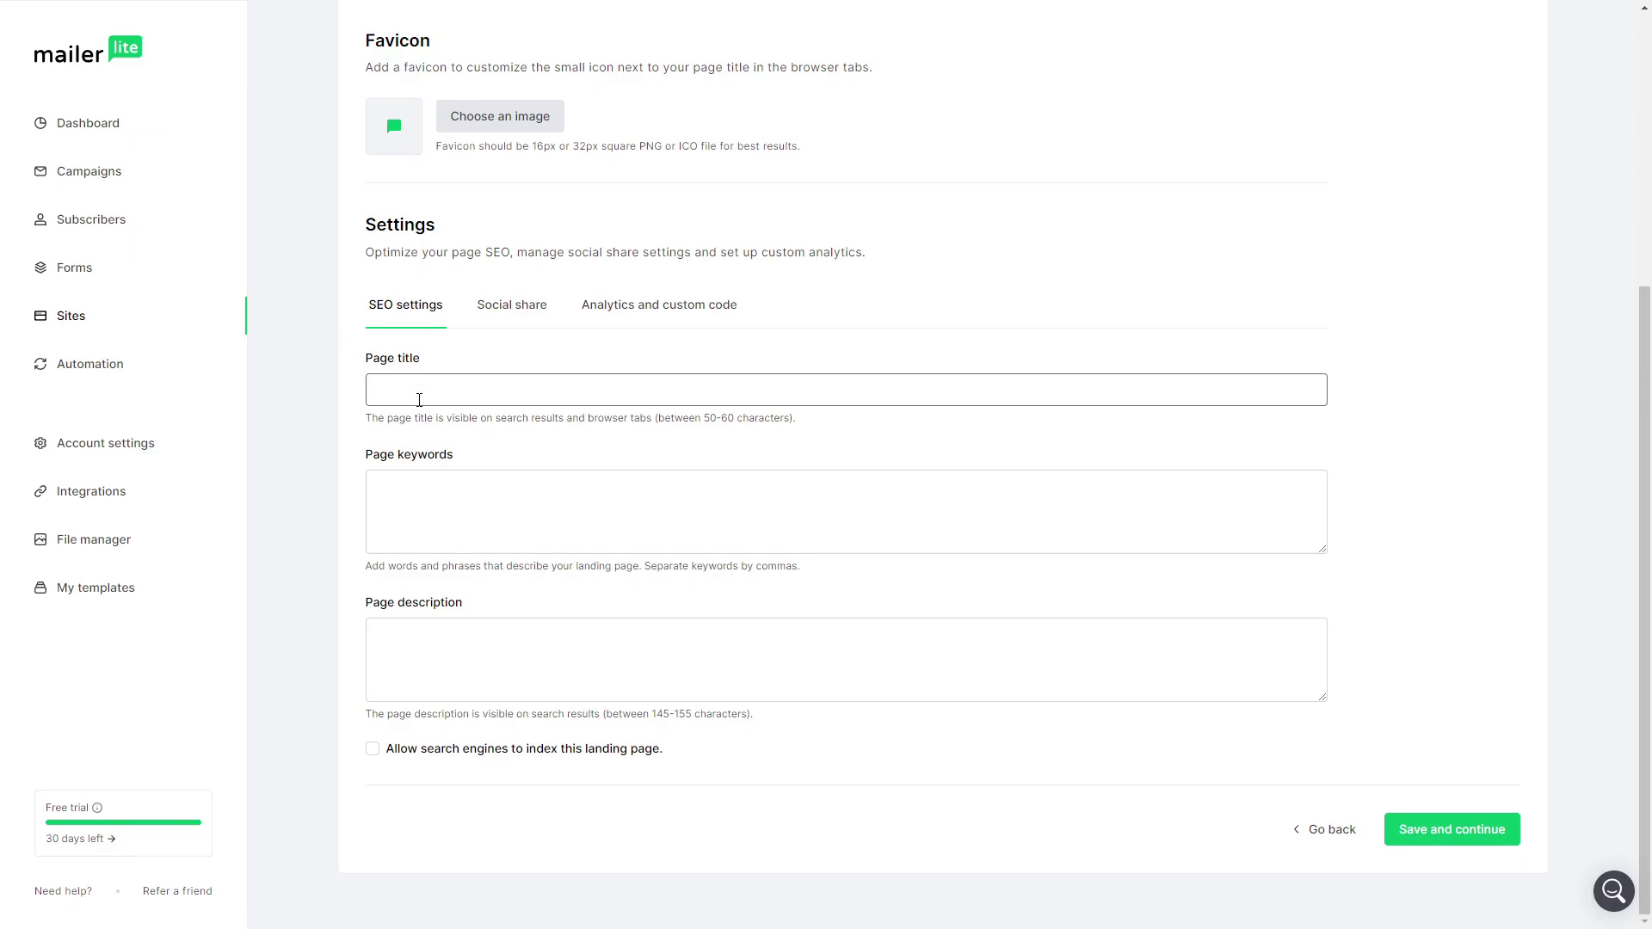
type("Boost your Ecommerce Sales!")
left_click(493, 535)
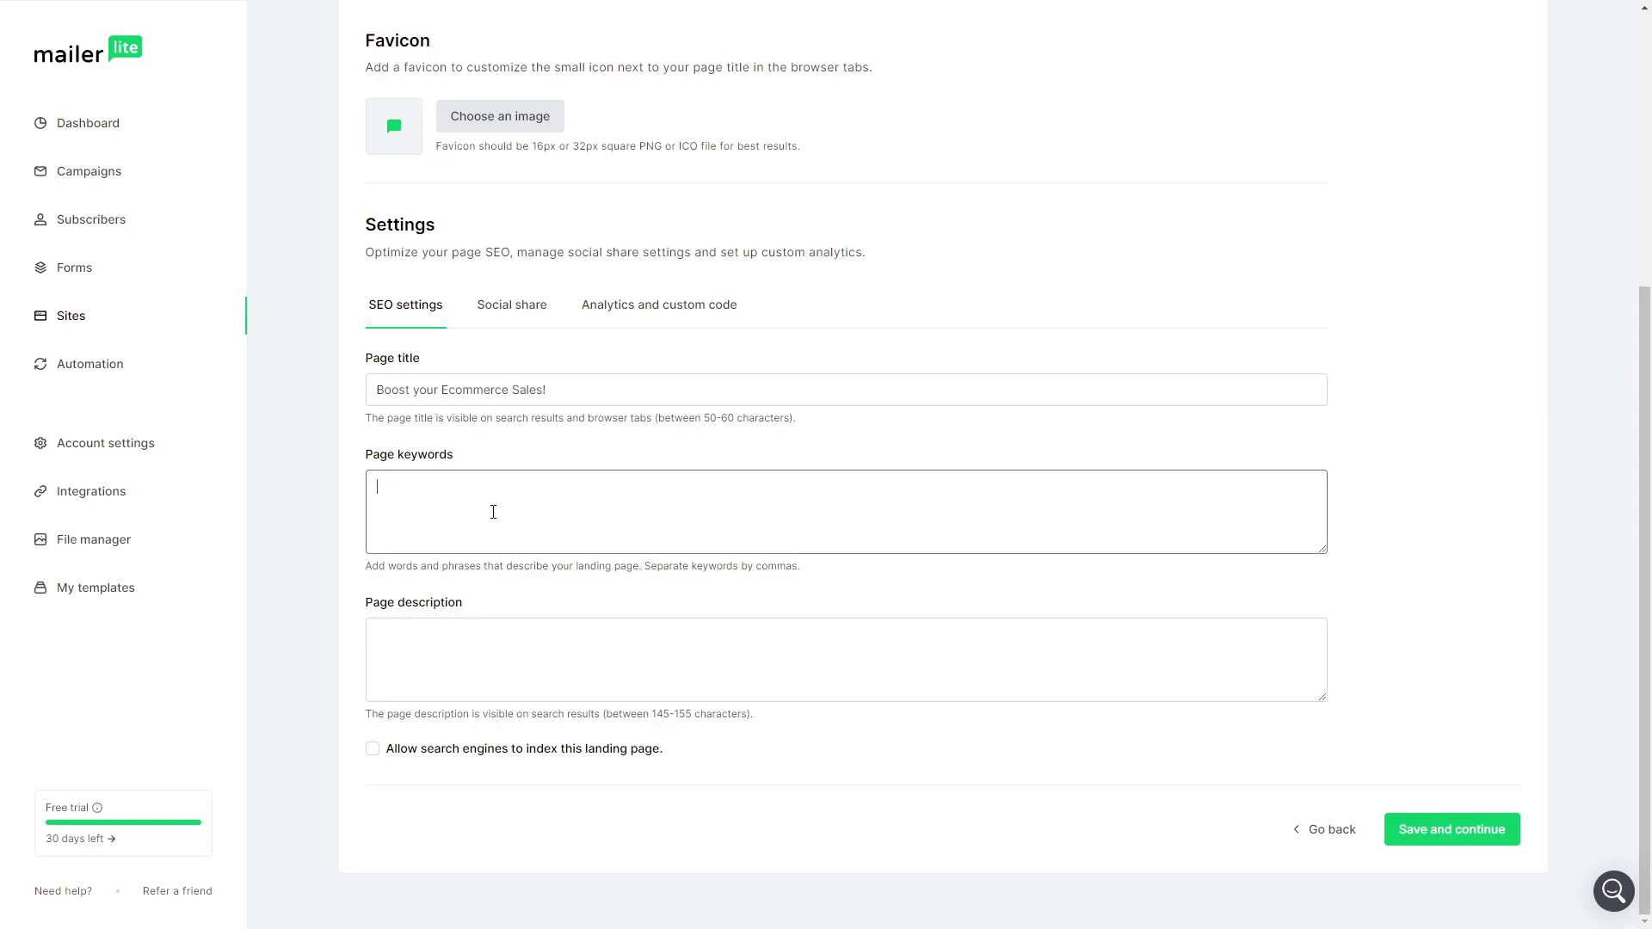
type("exo")
type("commerce")
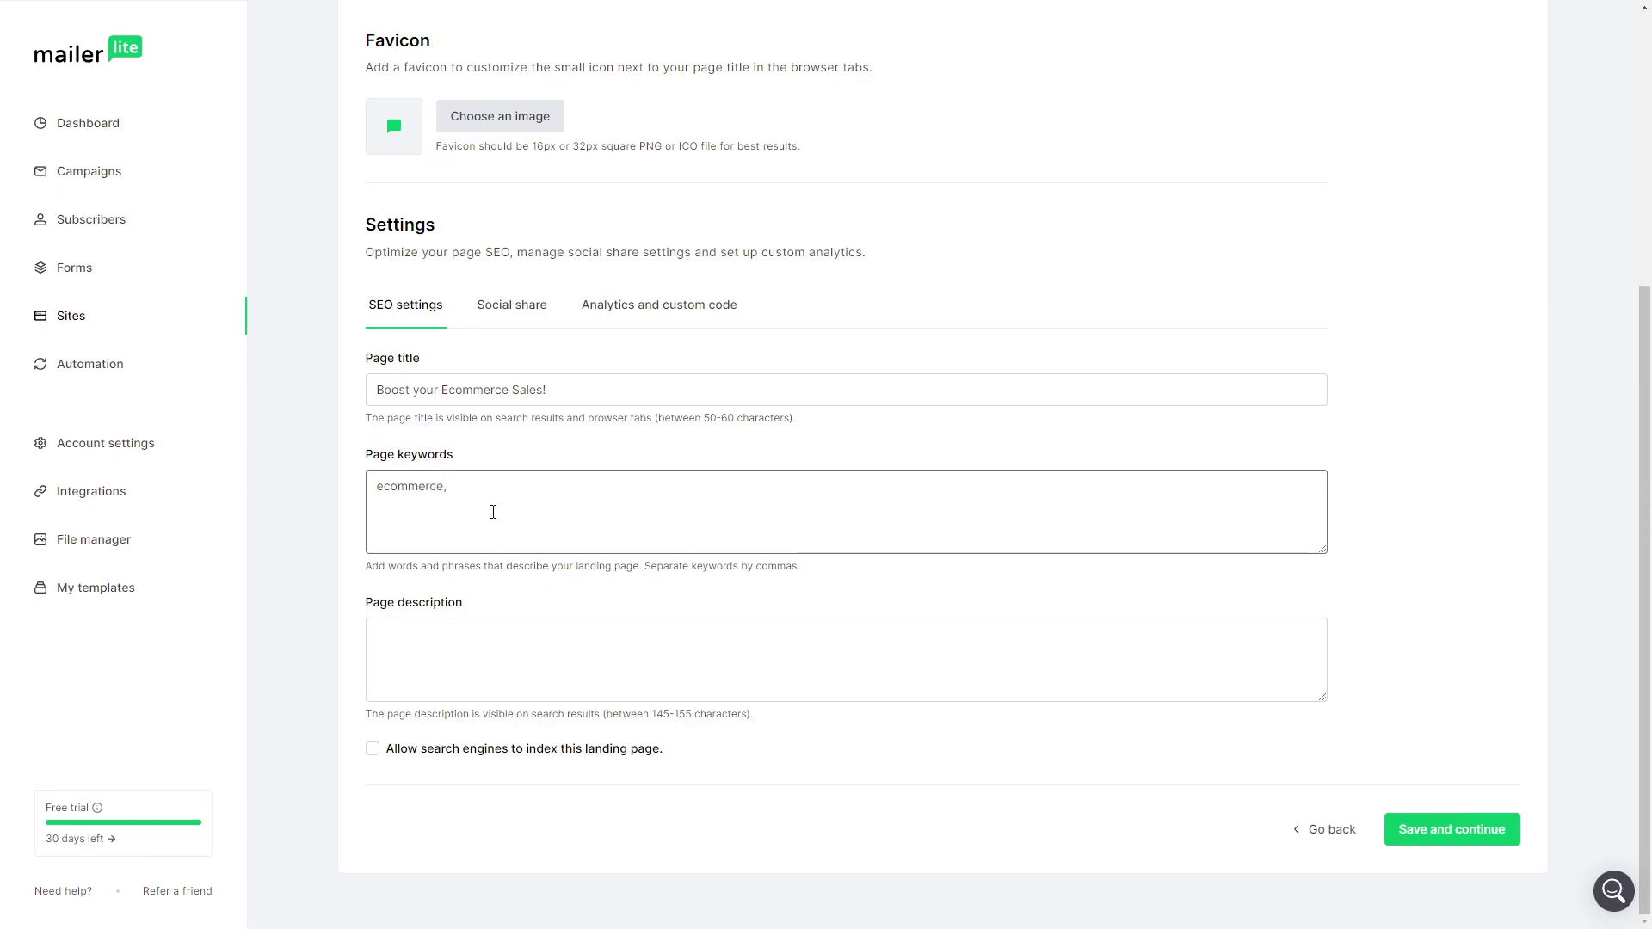
type(", boost ecommece sales,")
- Check the page description field and the option to allow search engines to index the landing page
left_click(527, 660)
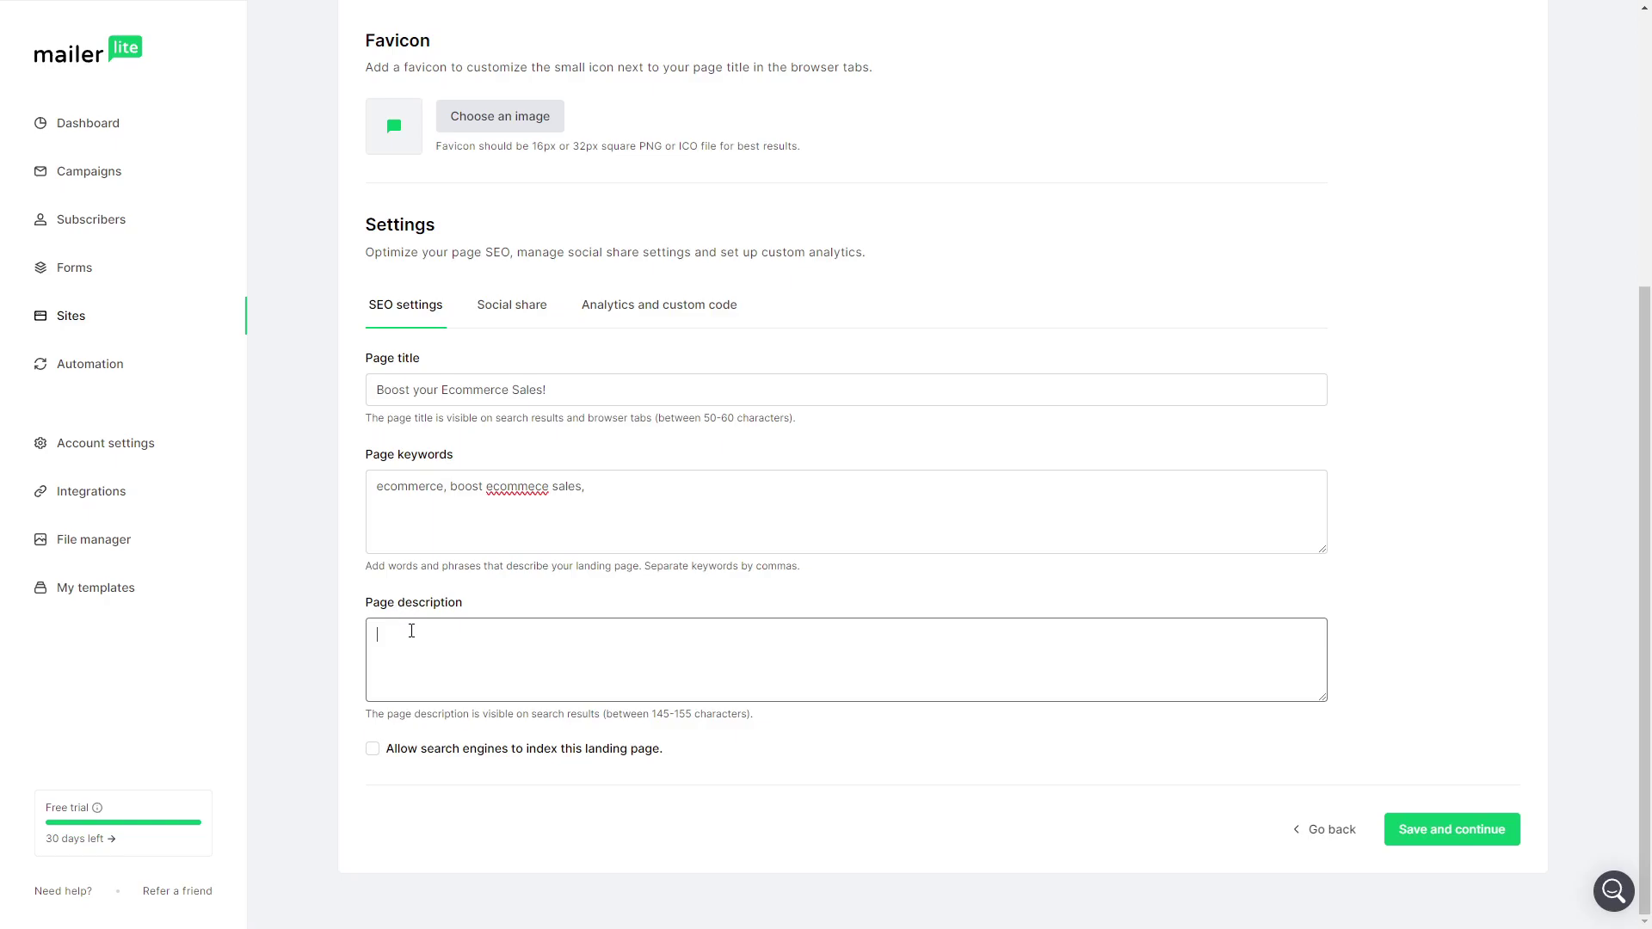
left_click(373, 752)
left_click_drag(426, 750, 614, 754)
left_click(615, 753)
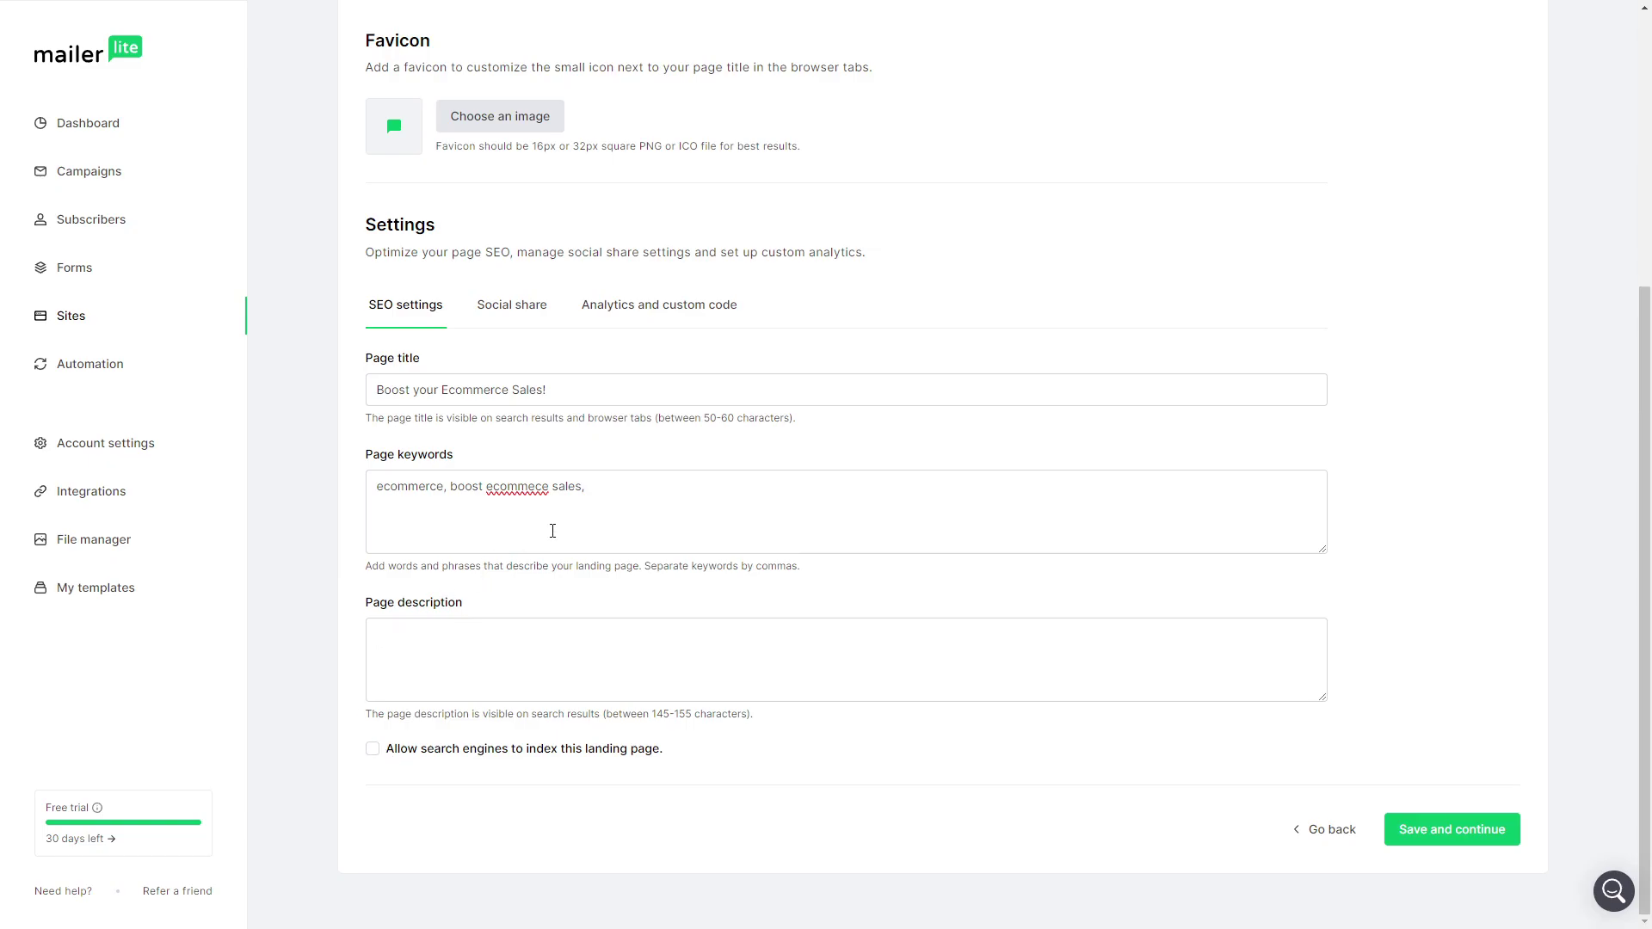
- Clear the SEO page title and page keywords
left_click_drag(593, 487, 68, 376)
key("BackSpace")
key("BackSpace")
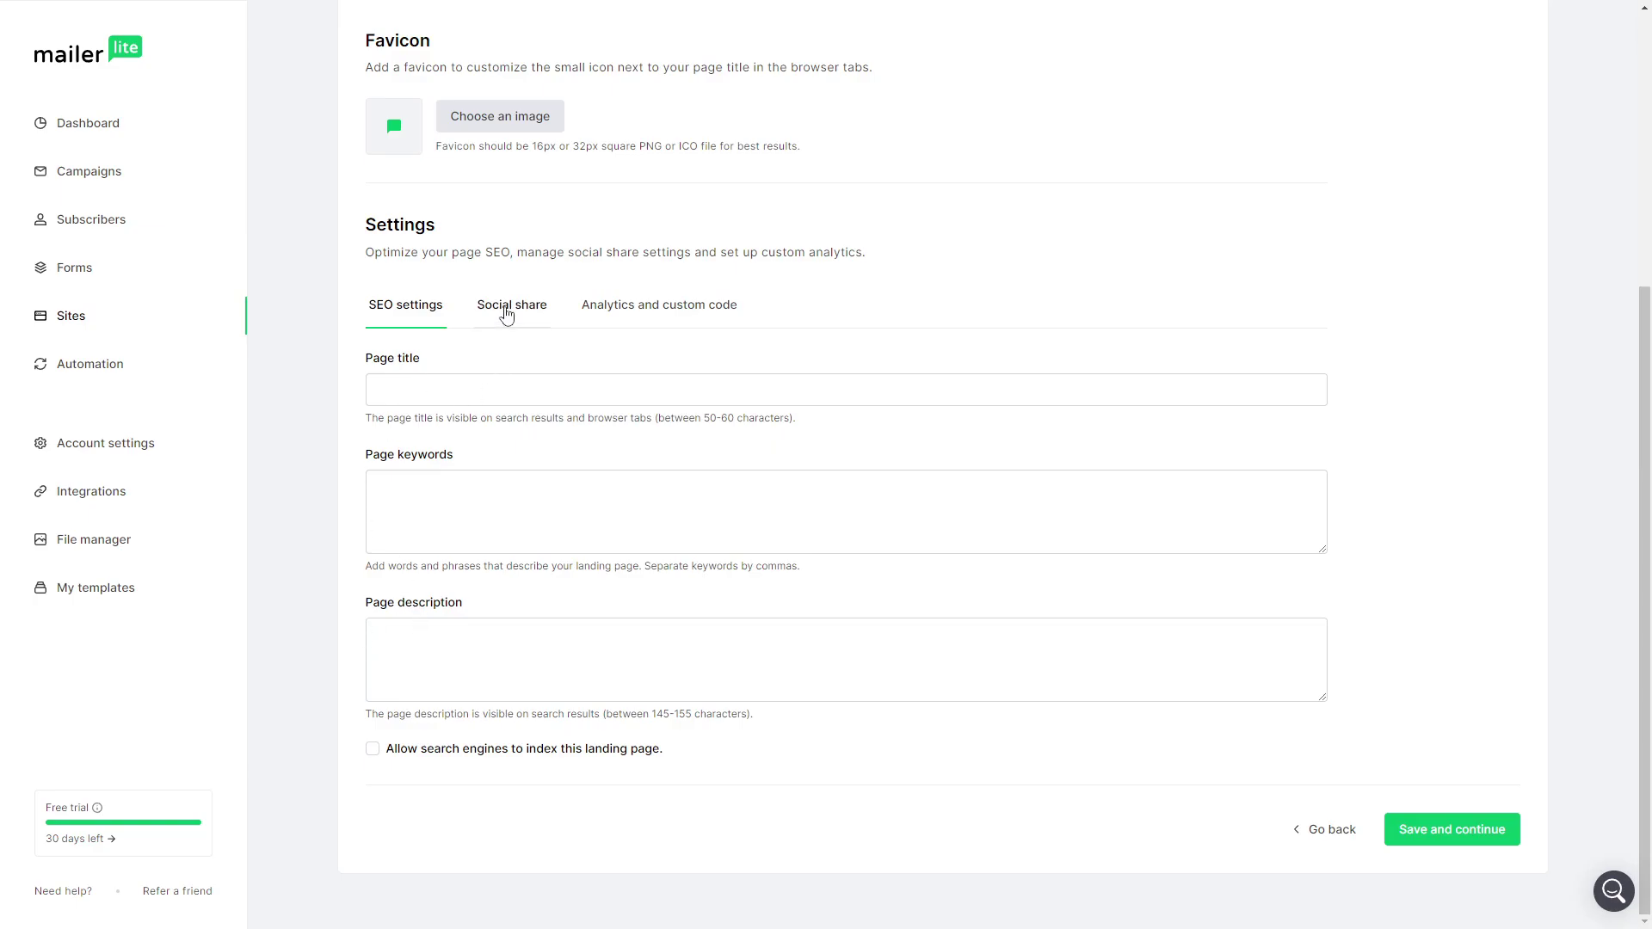
- Examine the social share options, followed by the Google Analytics, Facebook pixel and tracking settings for the page
left_click(509, 308)
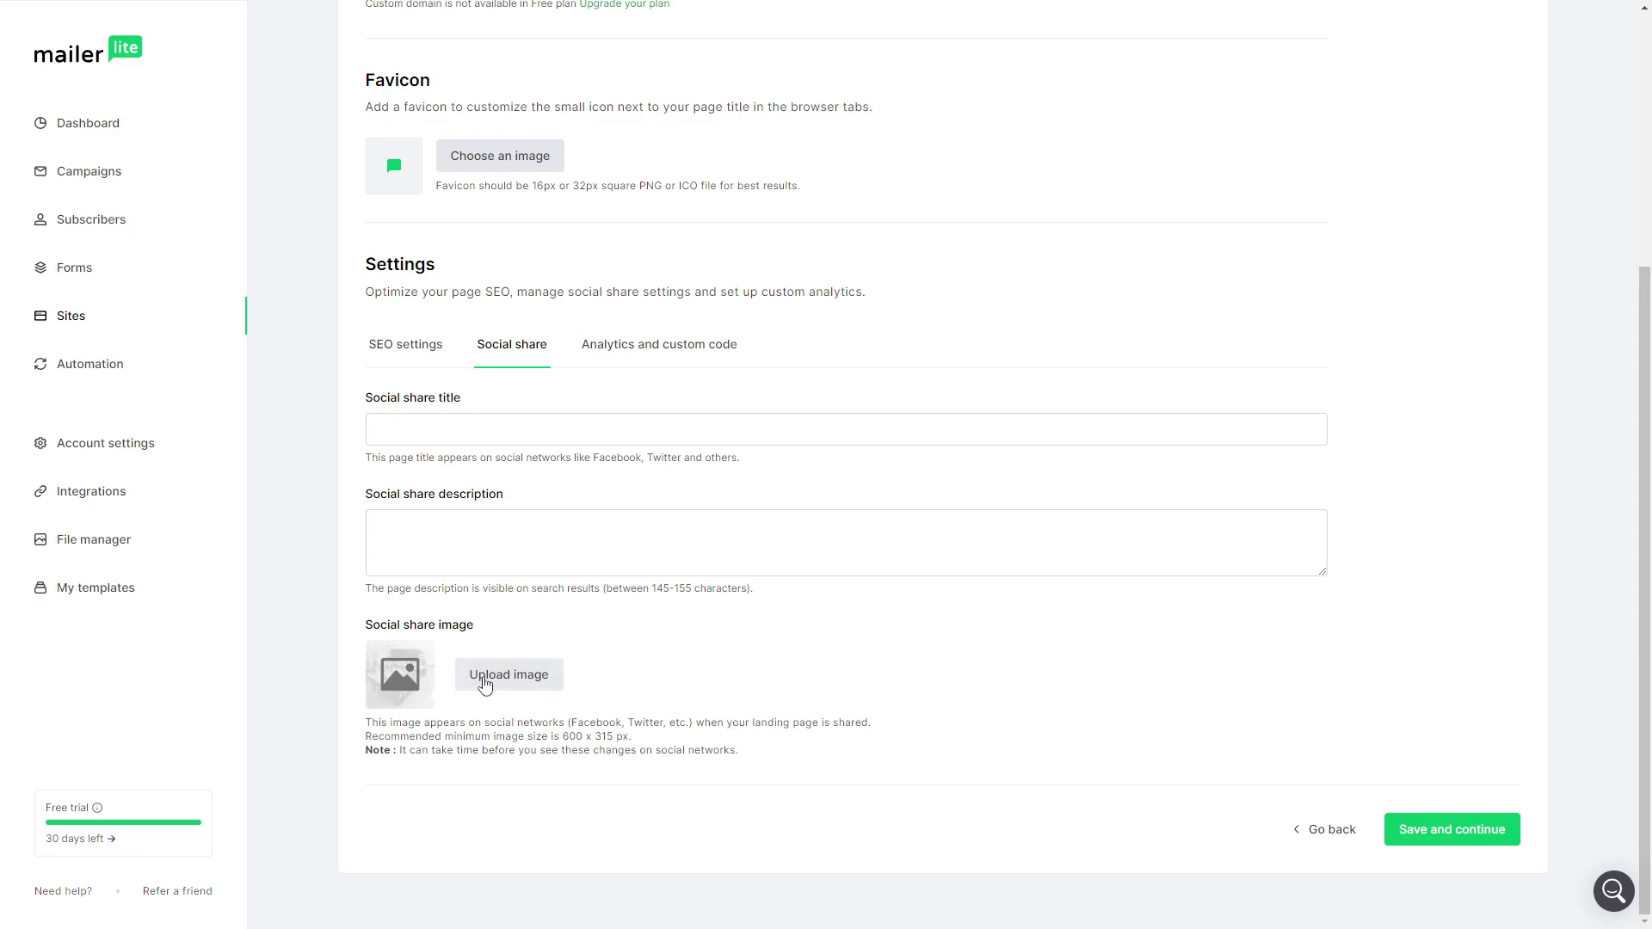
left_click(644, 362)
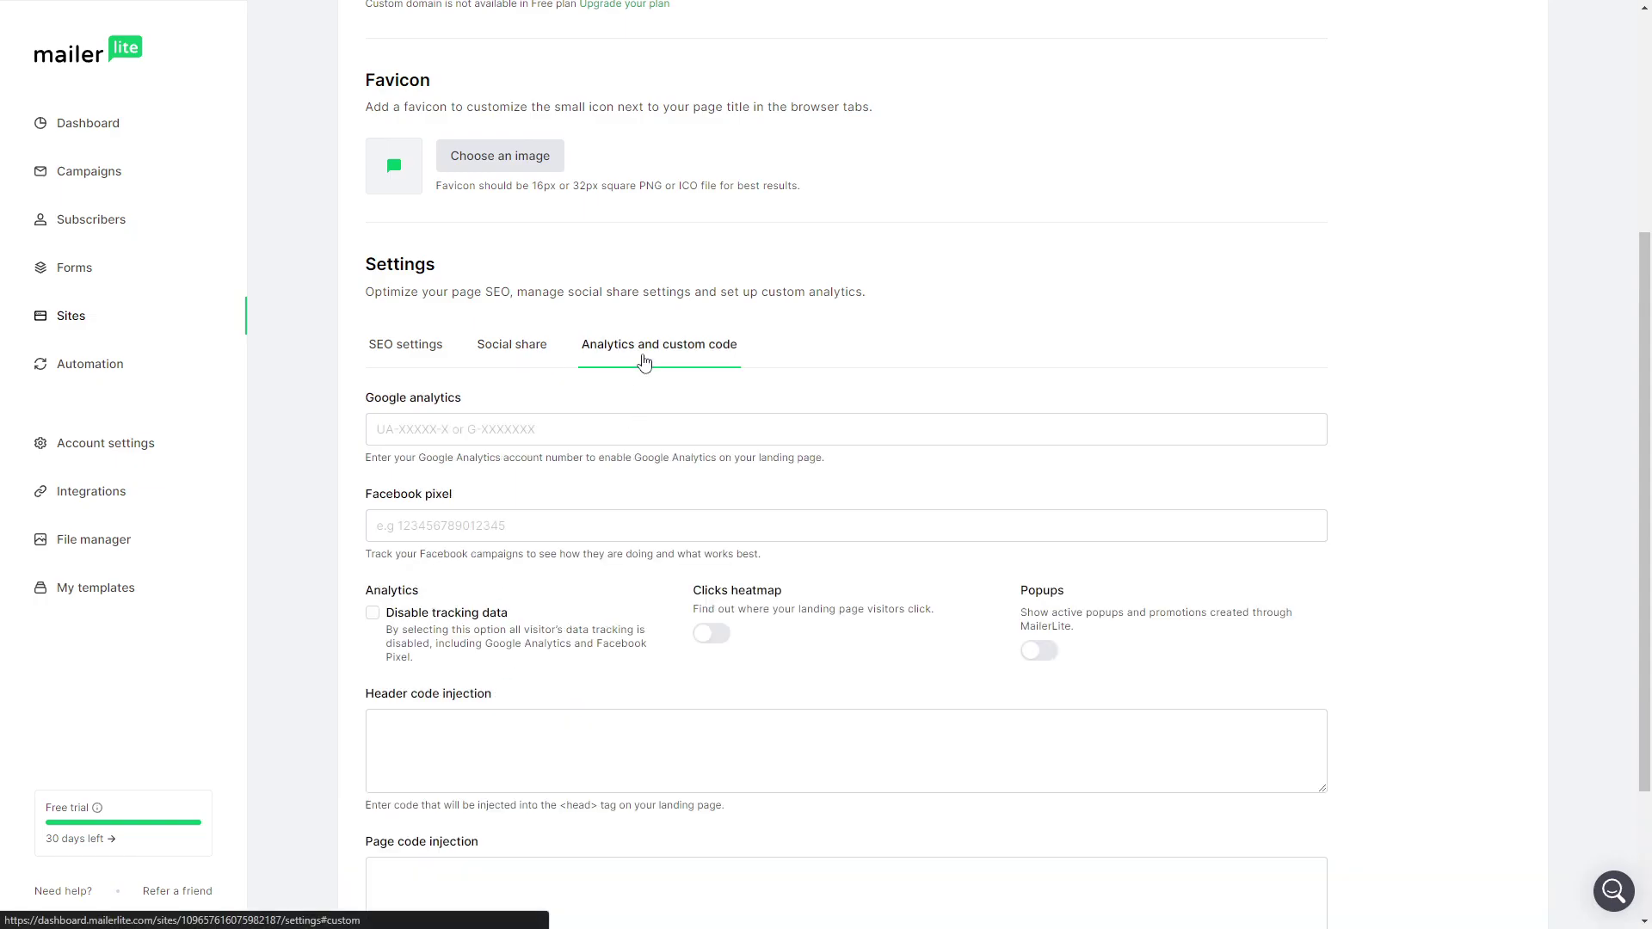
middle_click(320, 442)
middle_click(325, 445)
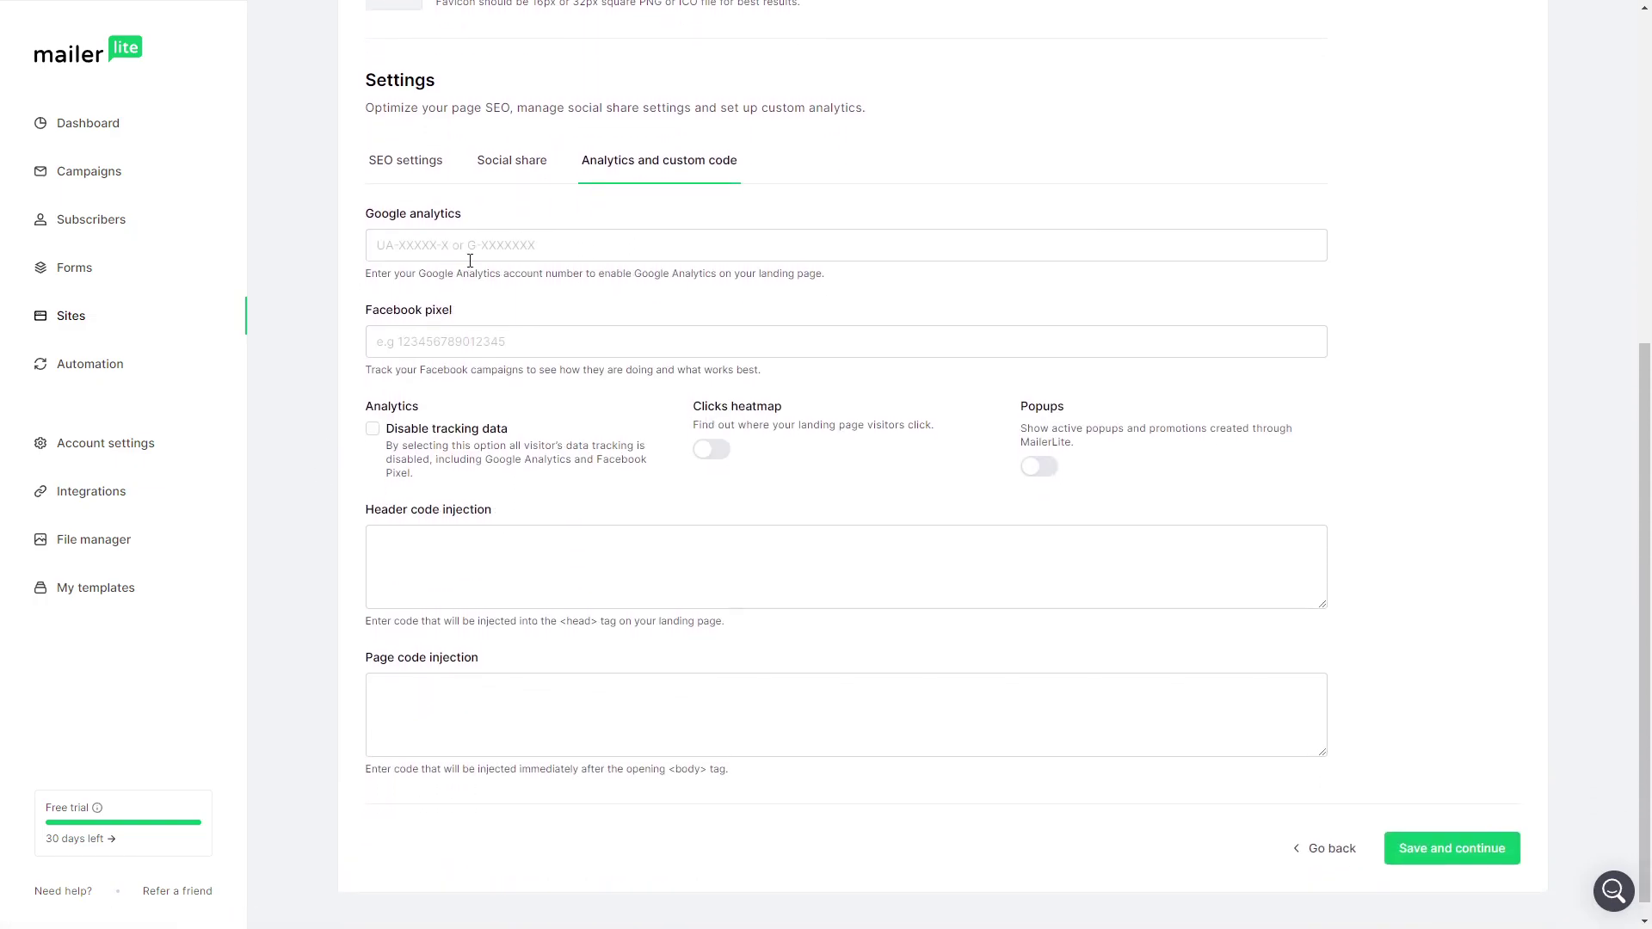
left_click(417, 245)
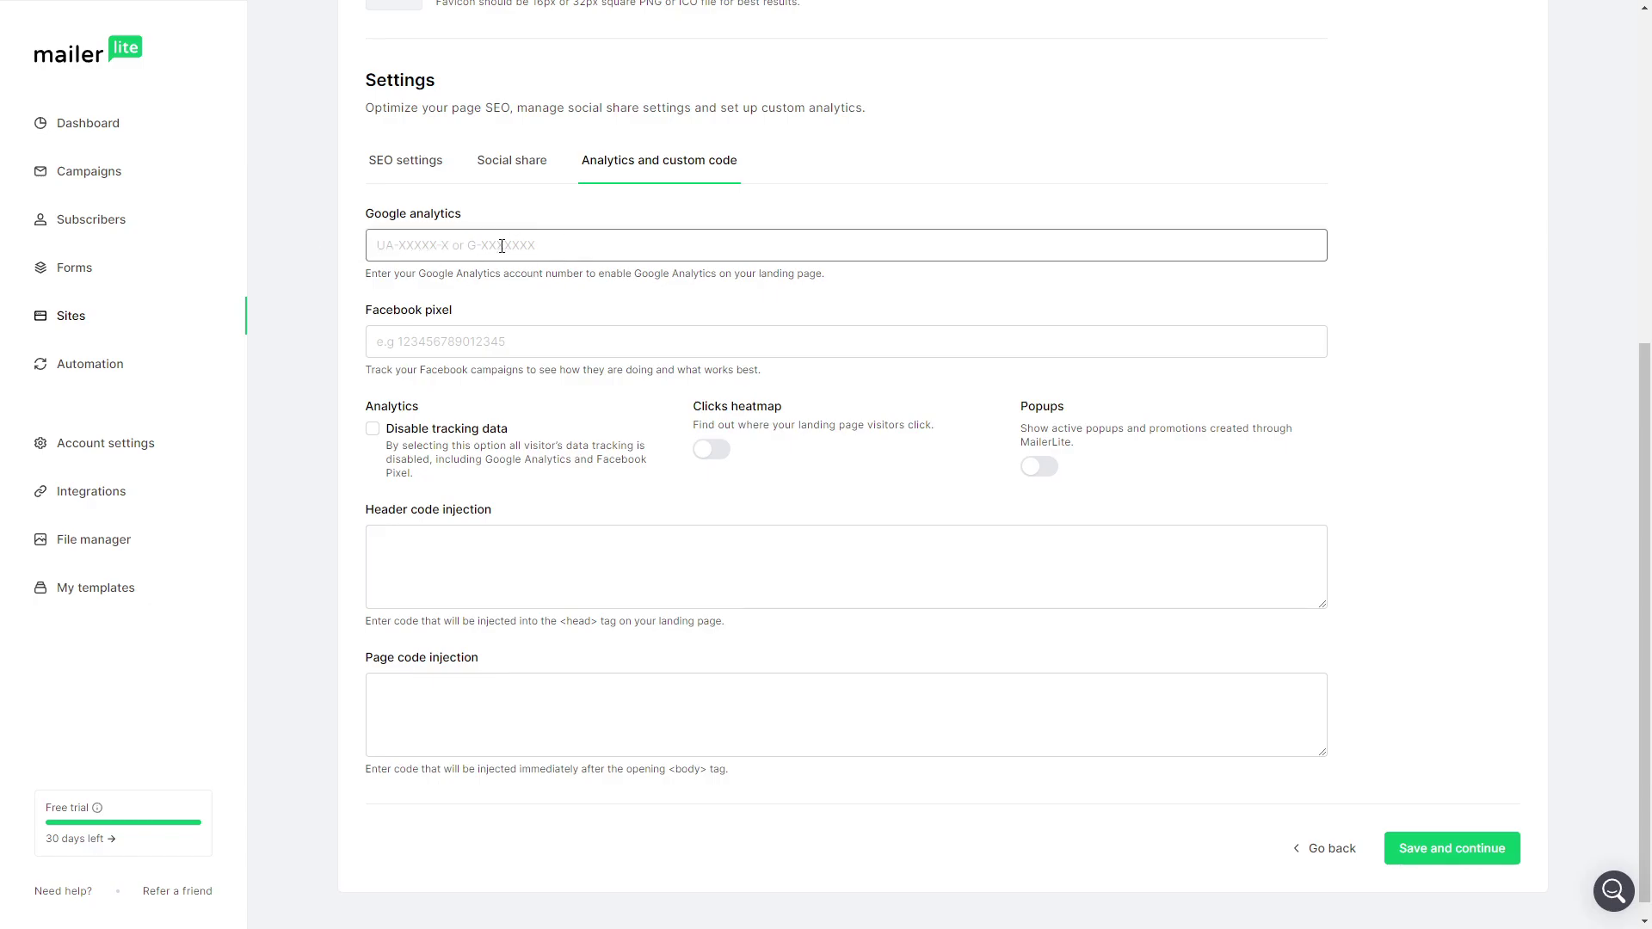
left_click(449, 341)
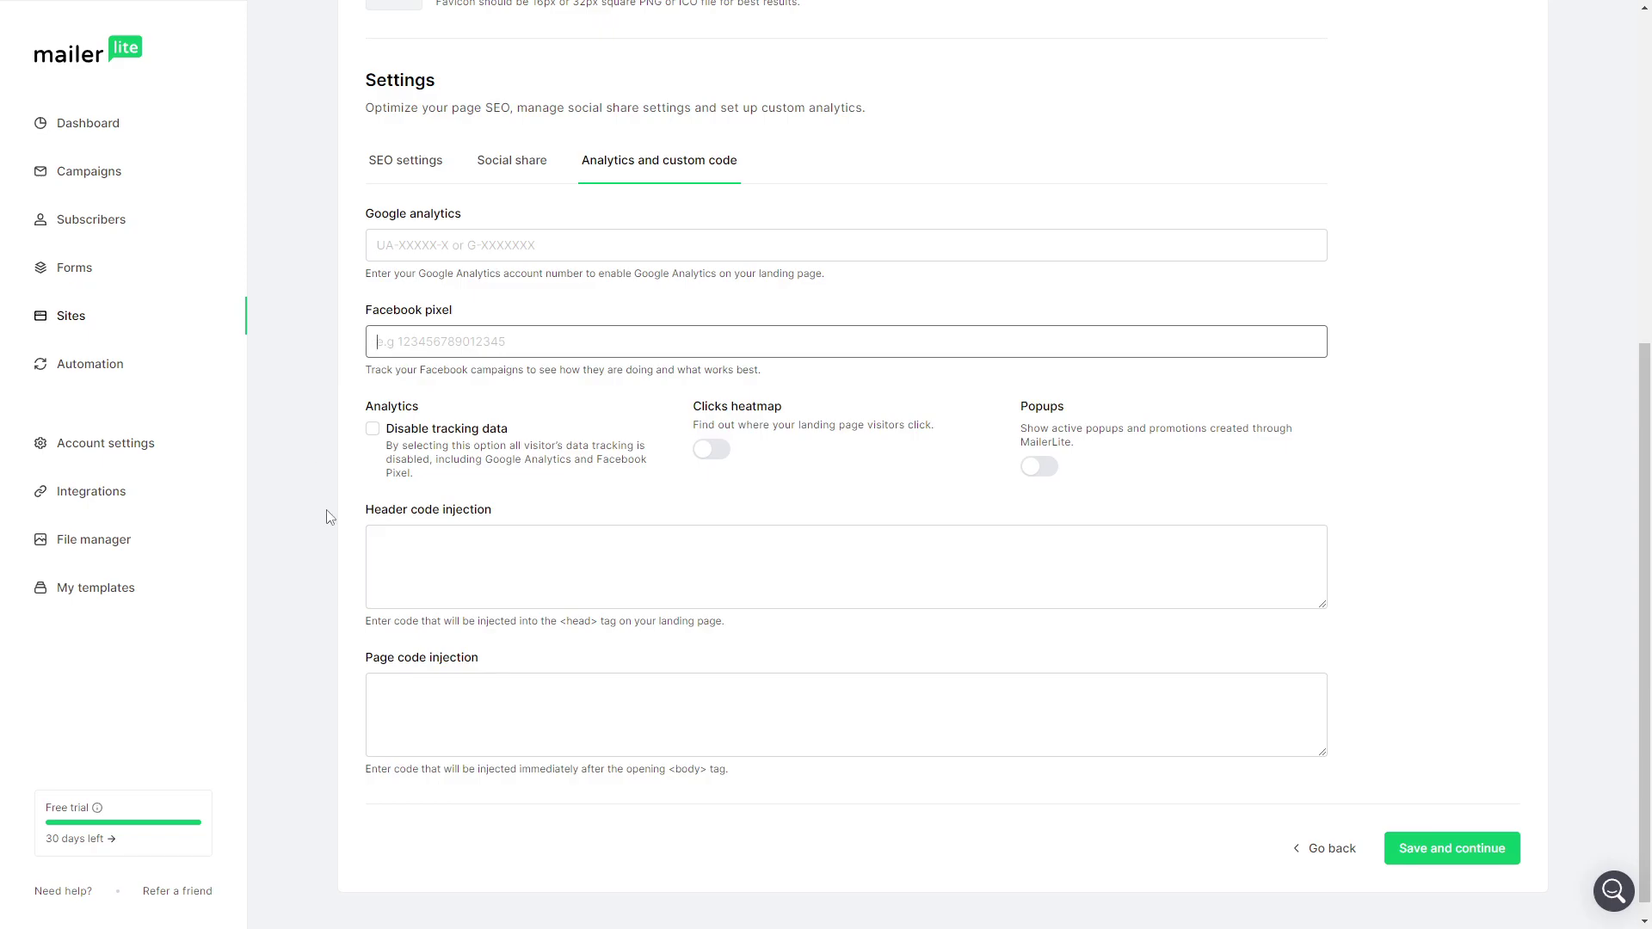
middle_click(296, 555)
middle_click(301, 575)
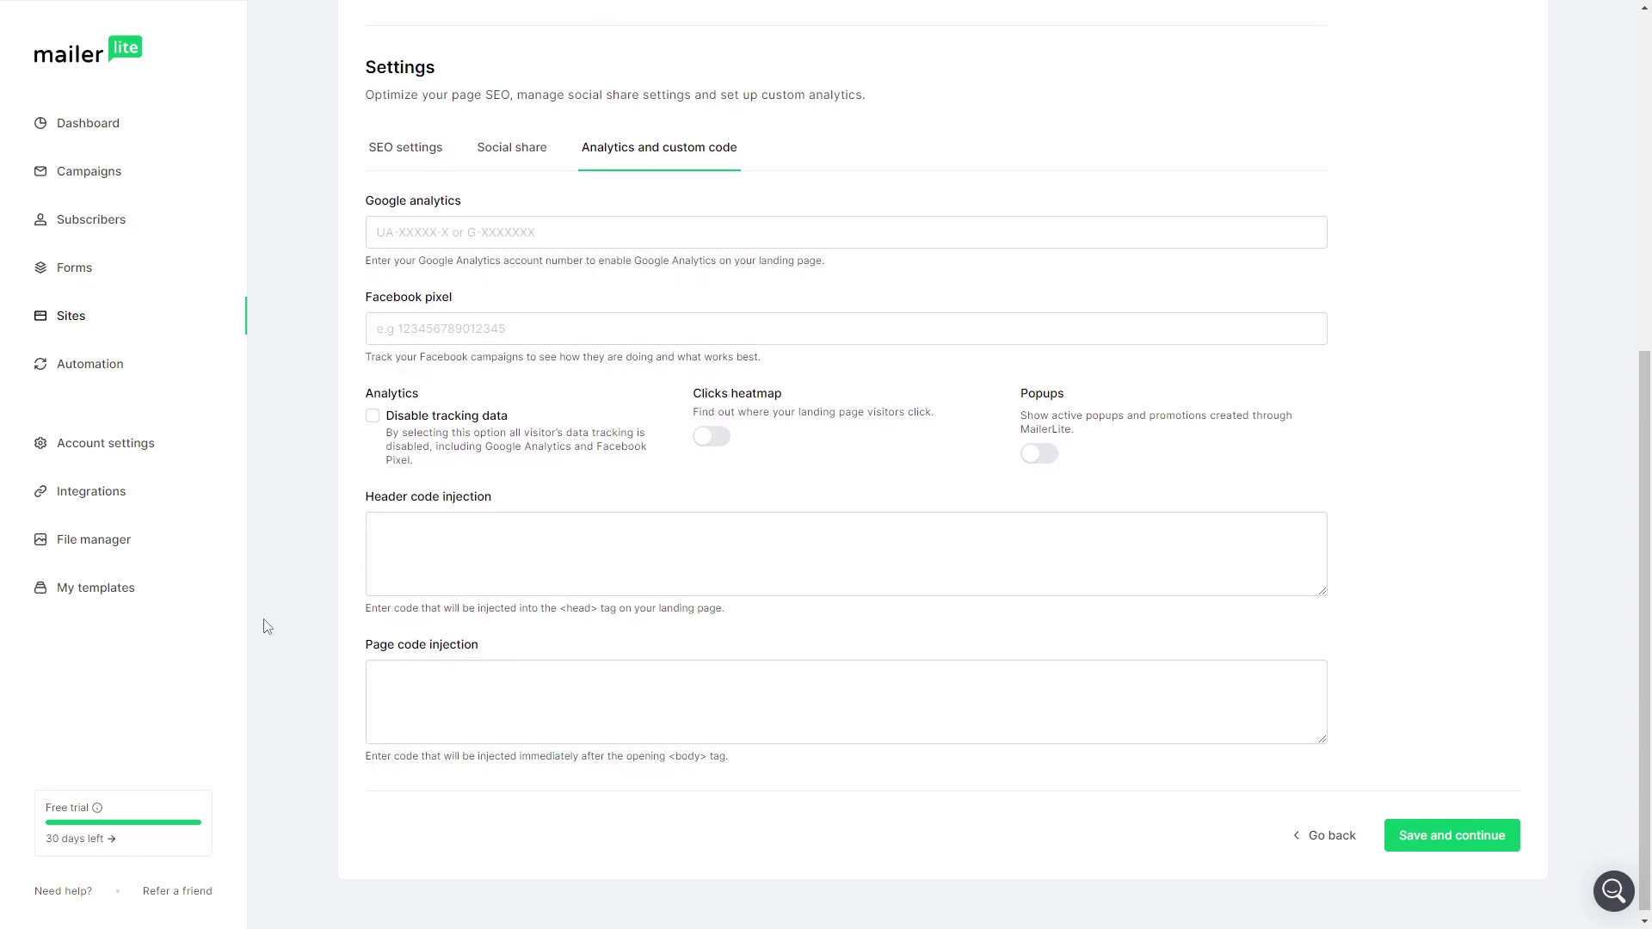
- Check the header and page code injection fields, and save the page settings to continue
left_click(370, 554)
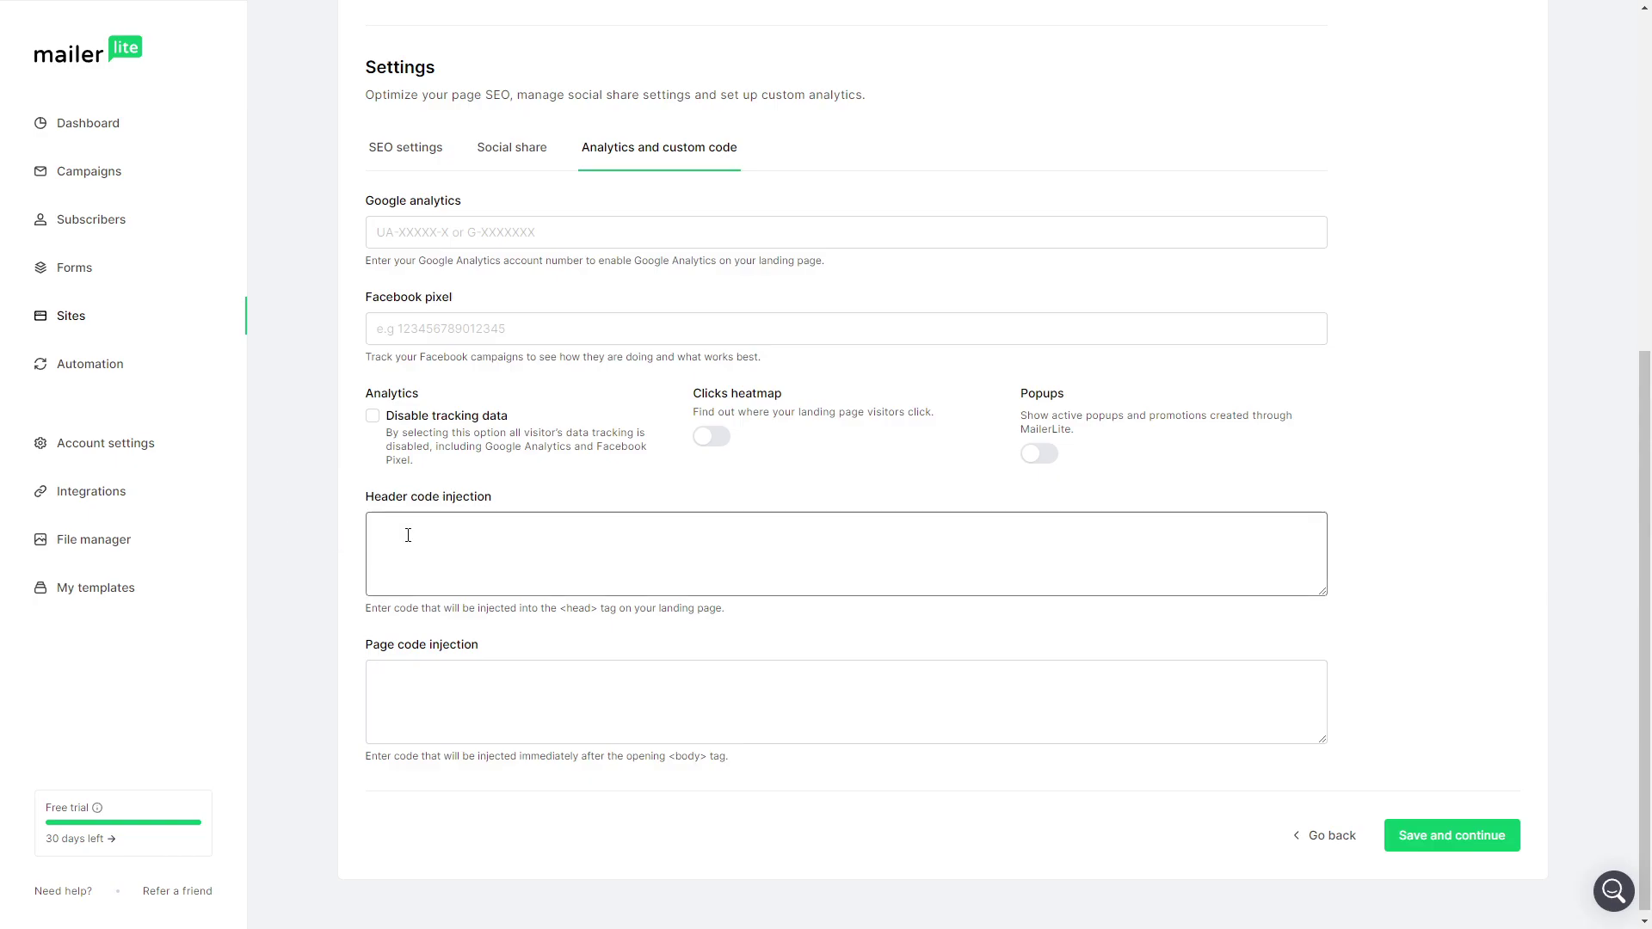
left_click_drag(360, 498, 508, 503)
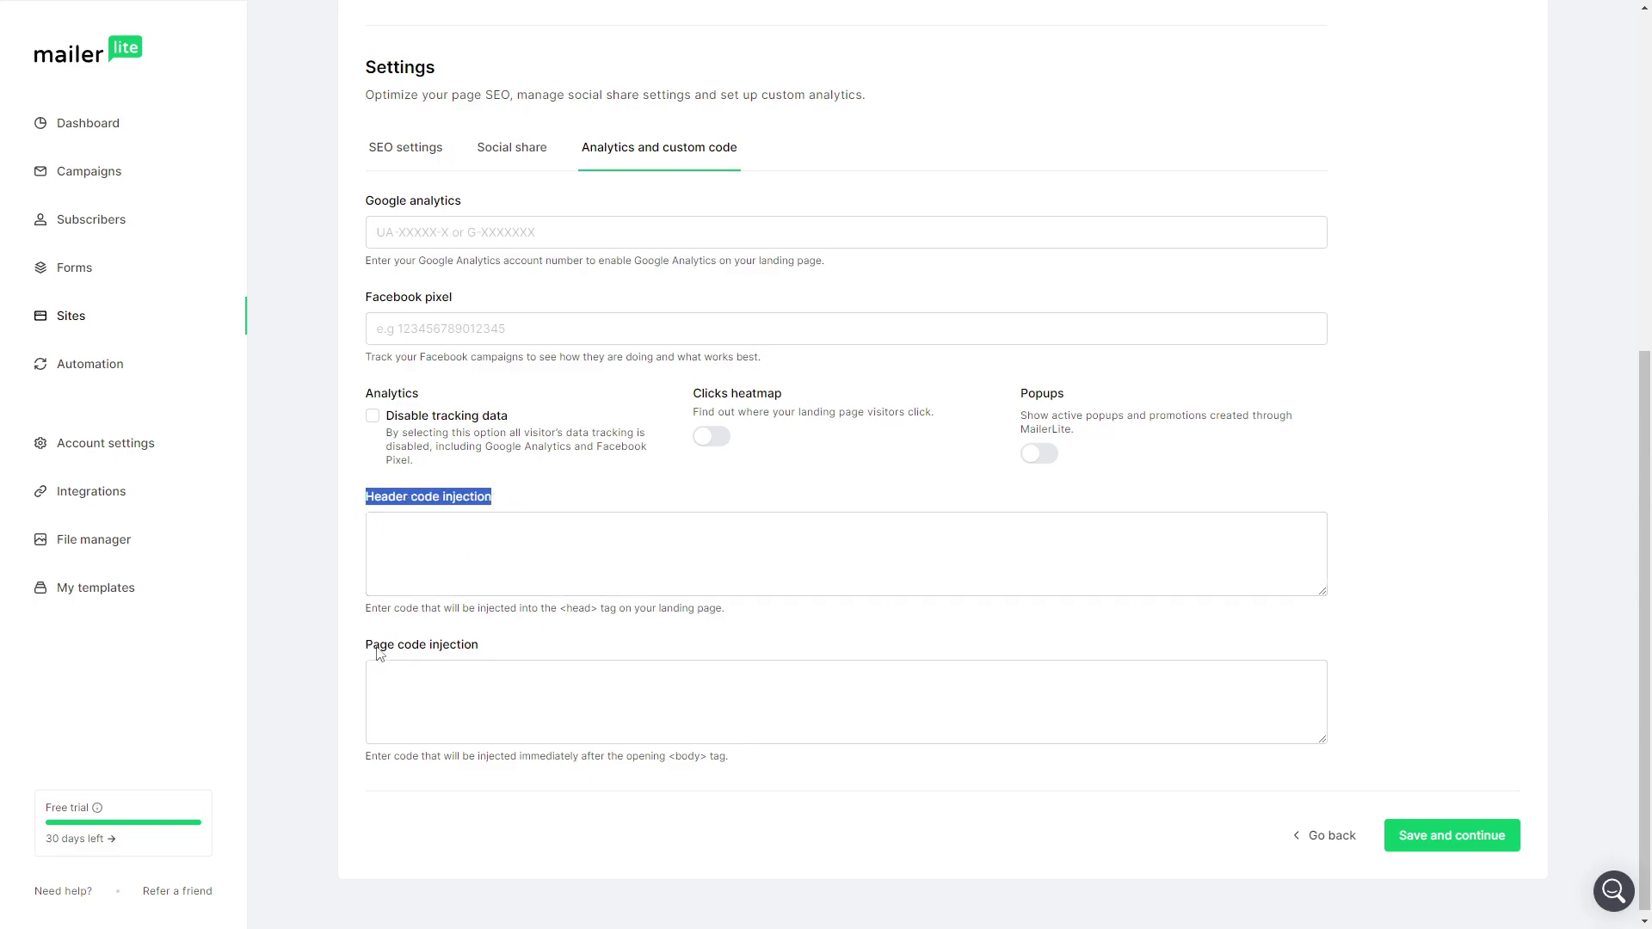
left_click(407, 669)
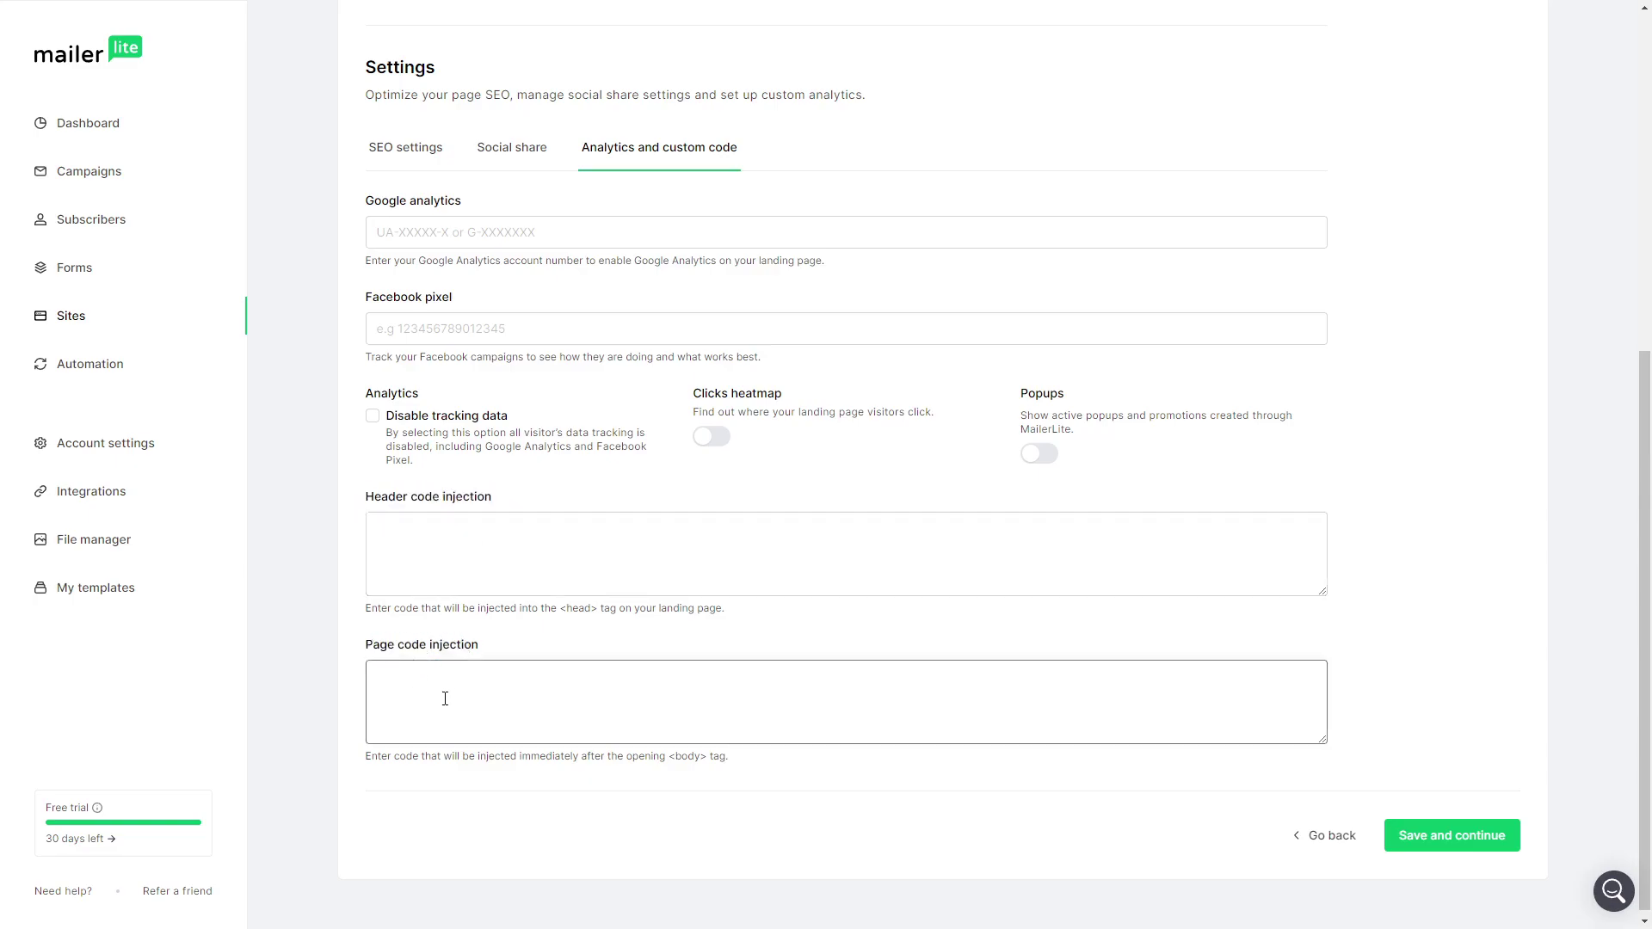
scroll(637, 647, "up", 2)
scroll(731, 628, "down", 2)
left_click(1441, 828)
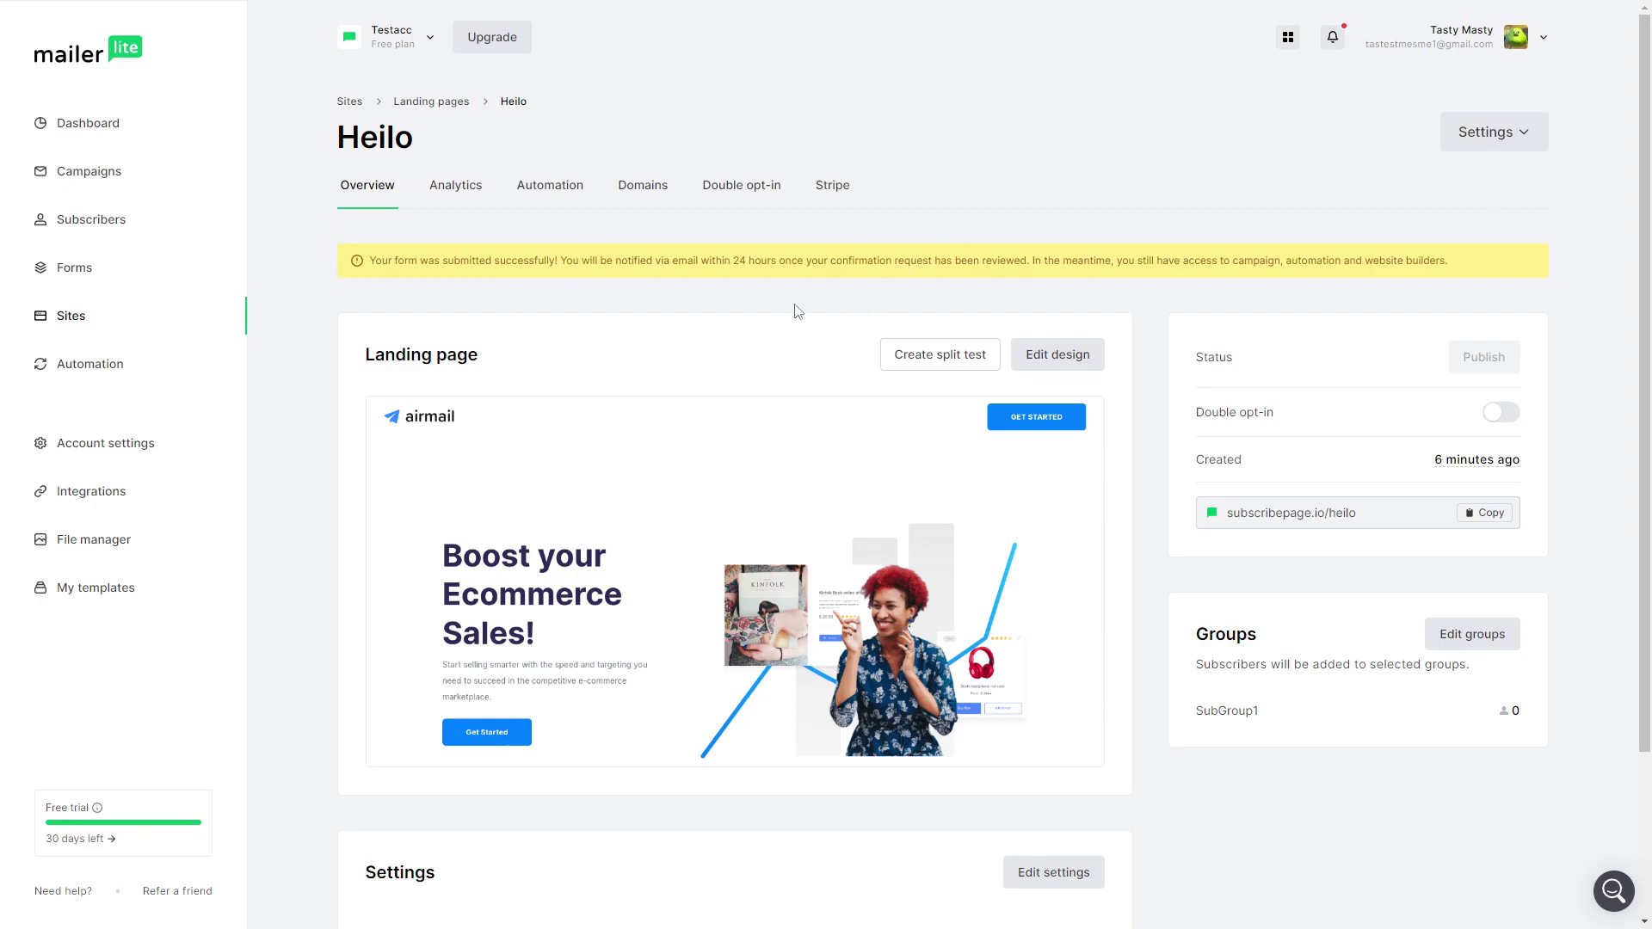
- Review the landing page's overview and copy its public URL
scroll(613, 251, "down", 3)
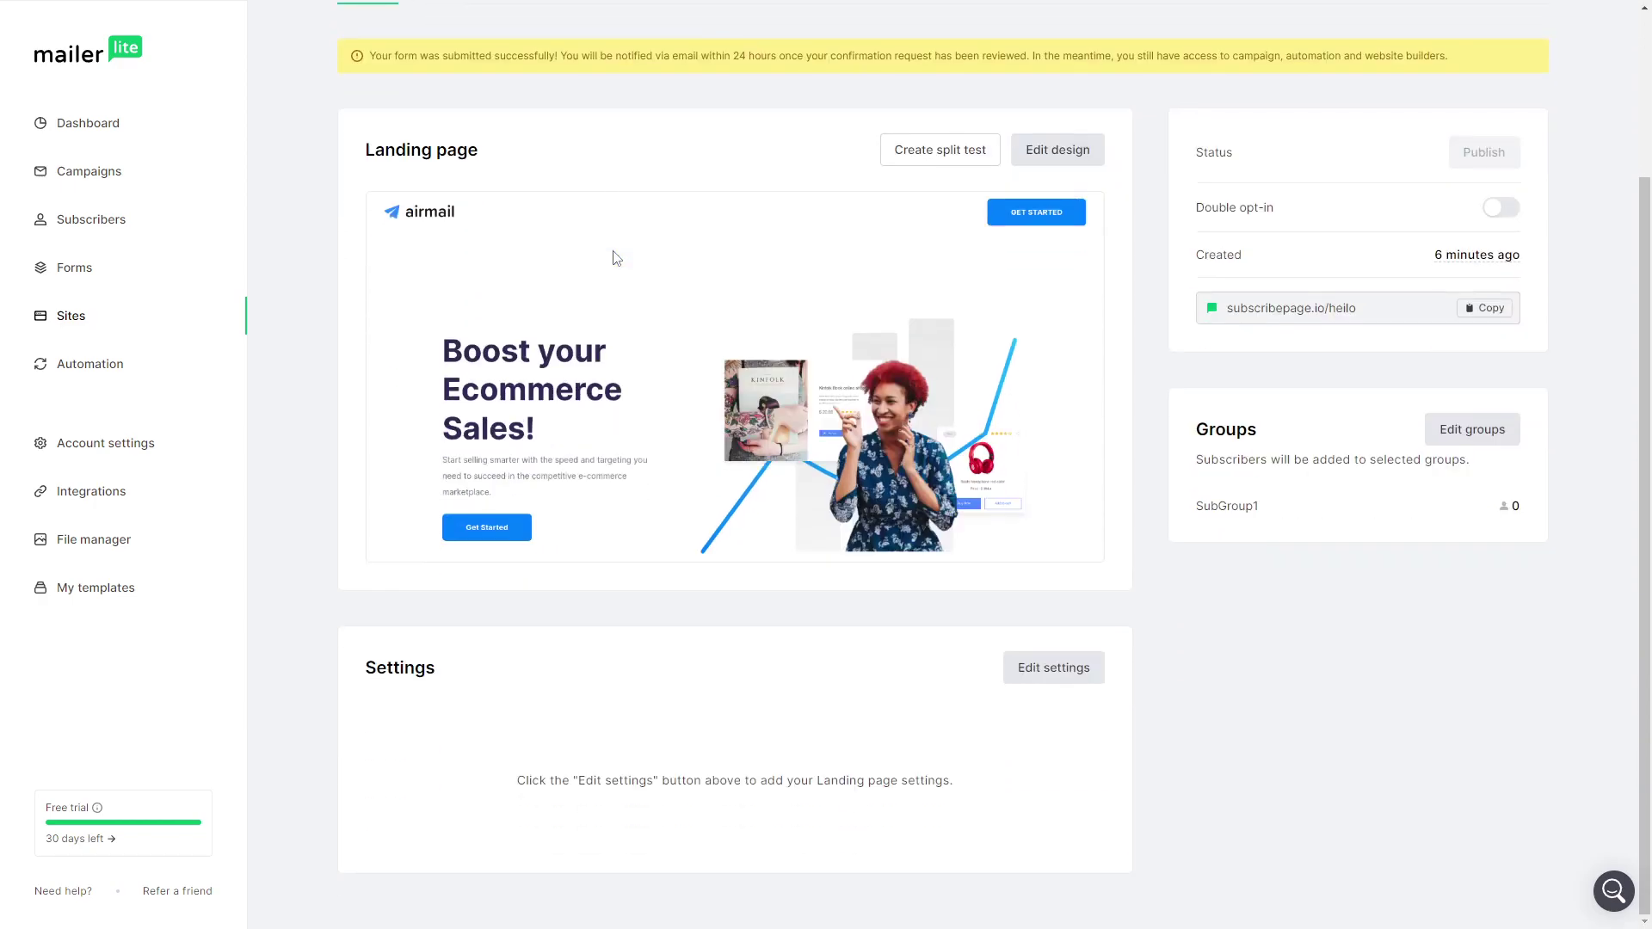
mouse_move(926, 425)
scroll(936, 415, "up", 3)
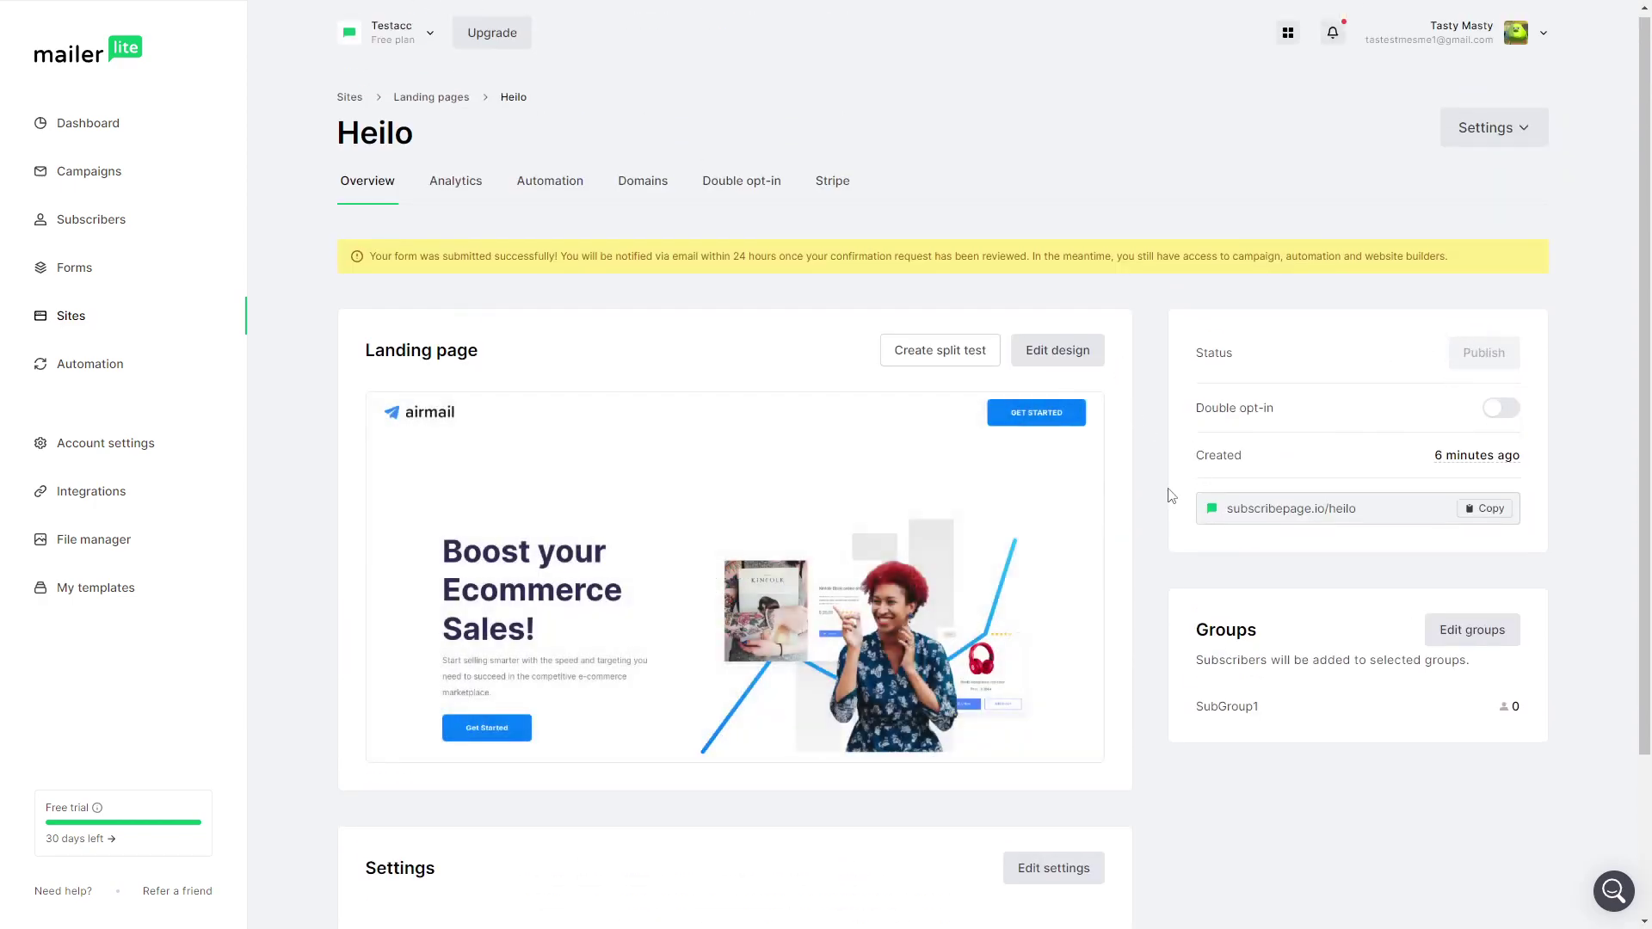
scroll(1157, 515, "down", 3)
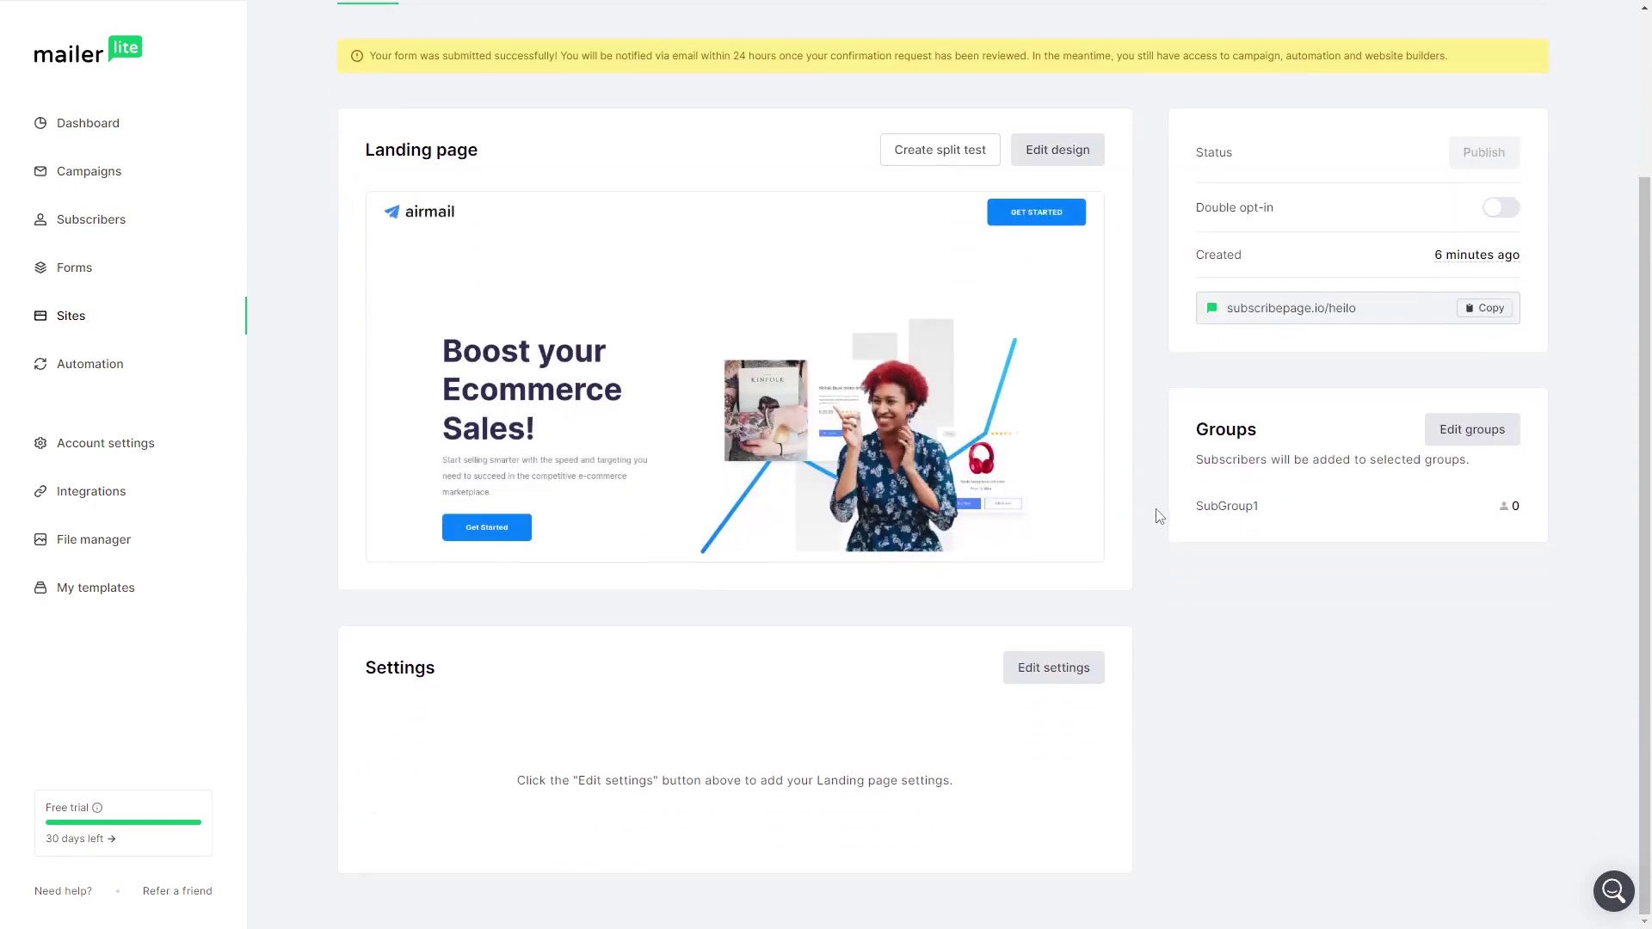
left_click(1491, 311)
scroll(1165, 594, "up", 3)
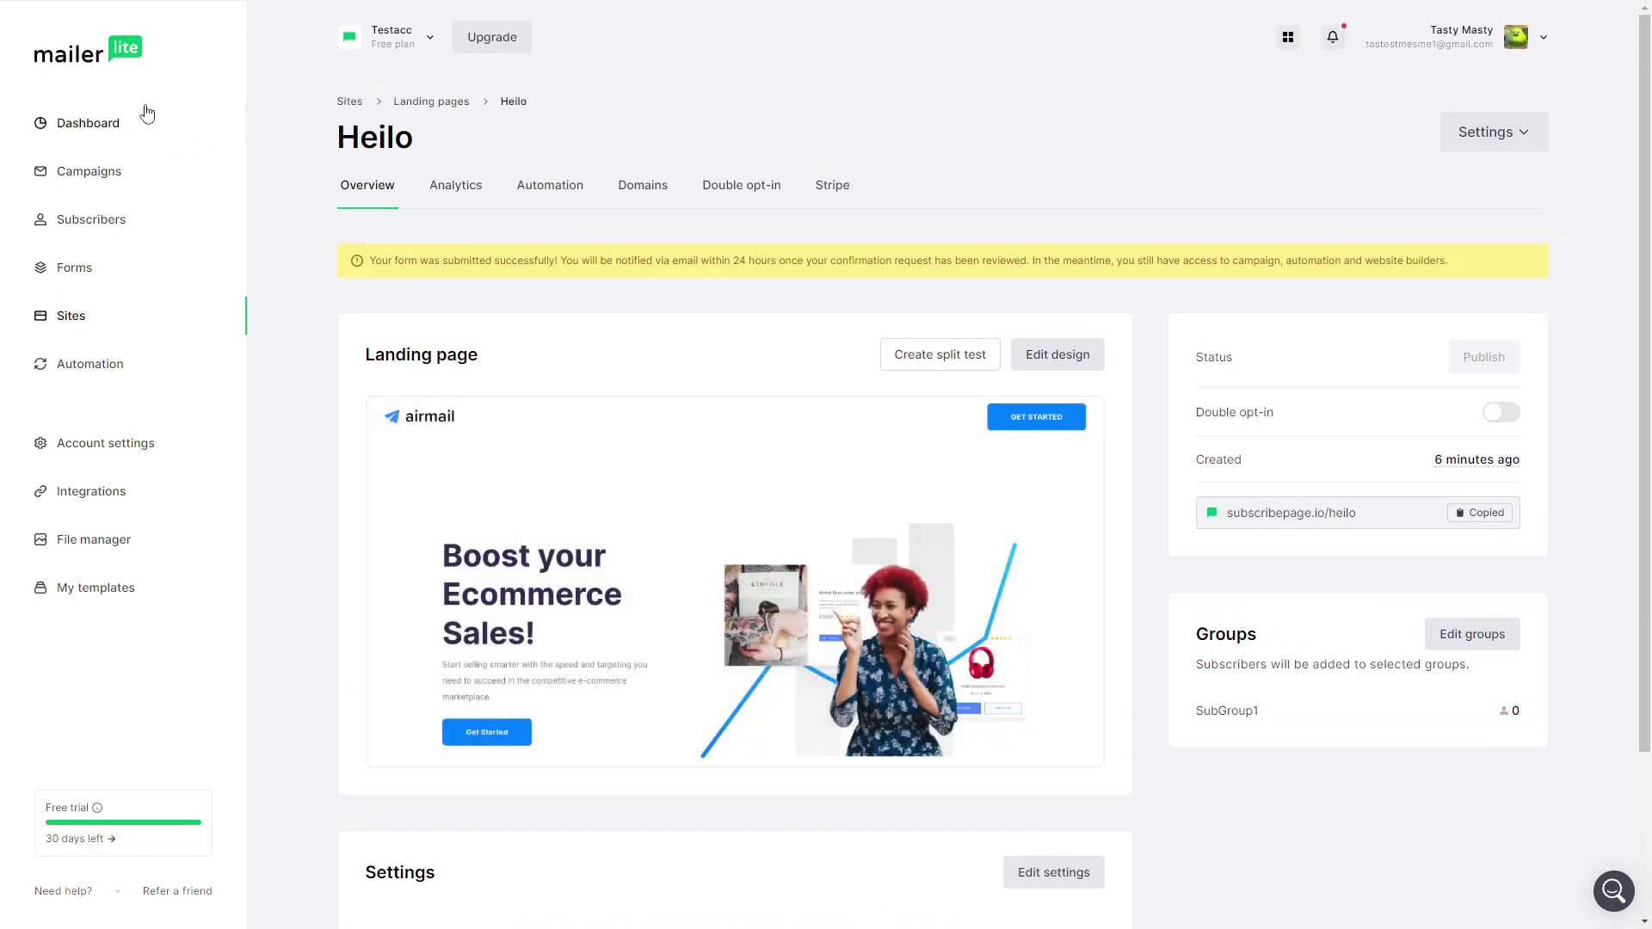